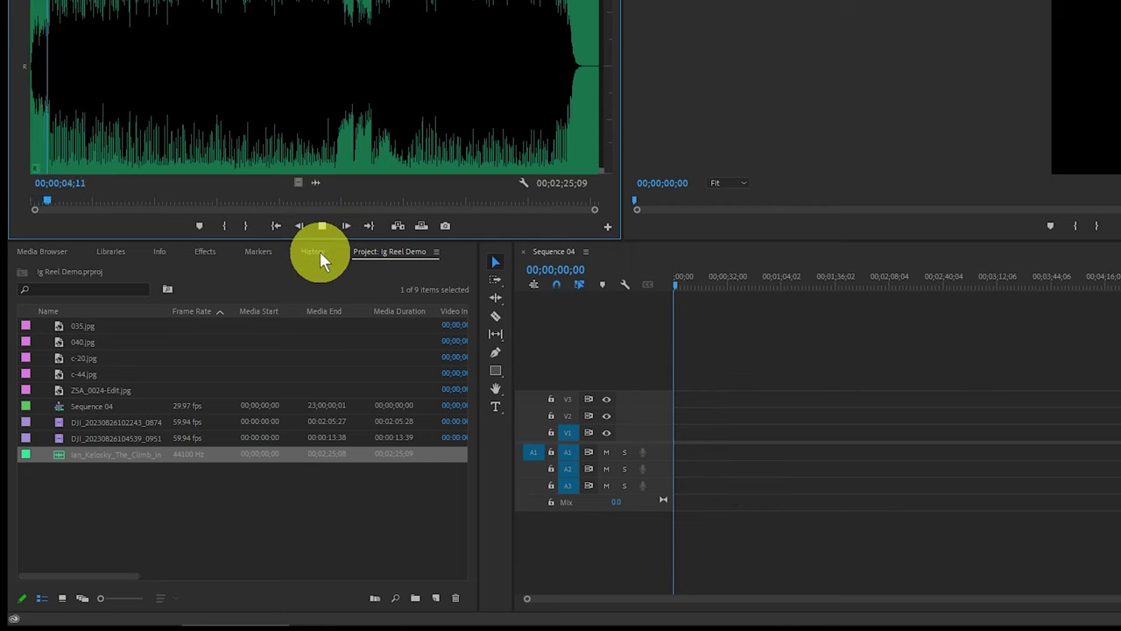
# Step: Stop the source preview and place The Climb instrumental music on audio track A1 at the start of Sequence 04
pyautogui.click(321, 229)
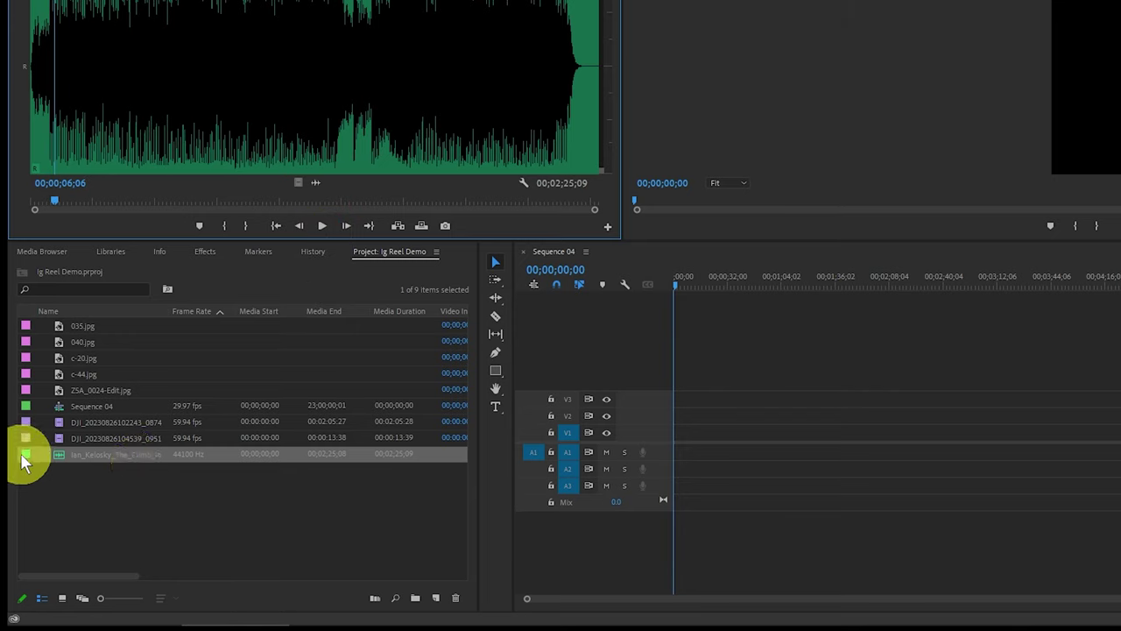
pyautogui.moveTo(24, 458); pyautogui.dragTo(681, 461)
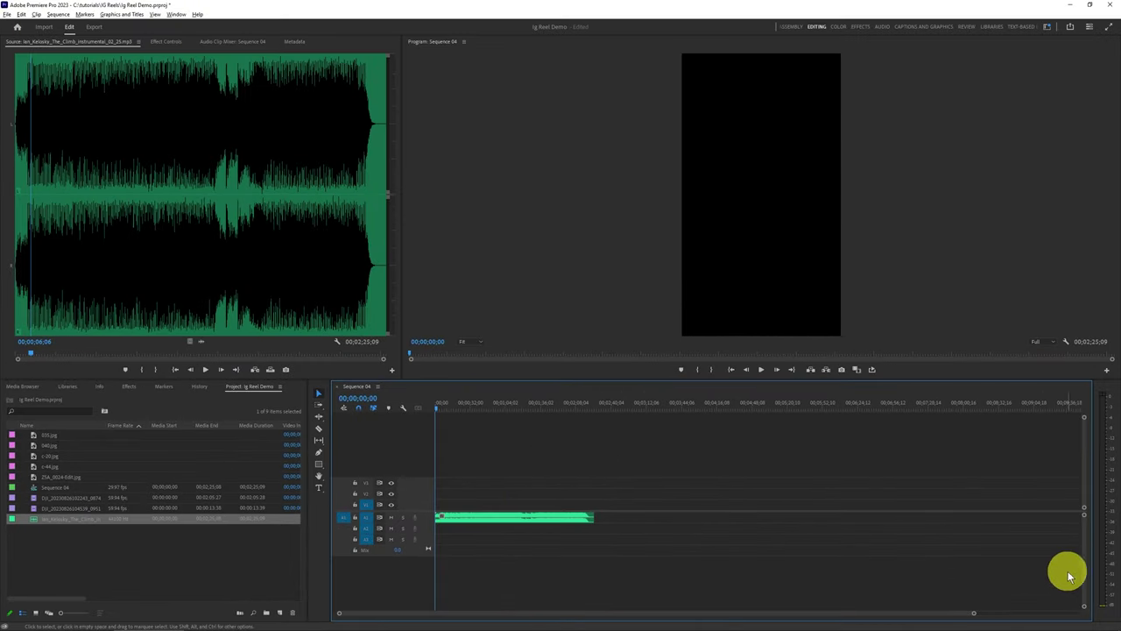
pyautogui.moveTo(974, 615); pyautogui.dragTo(803, 625)
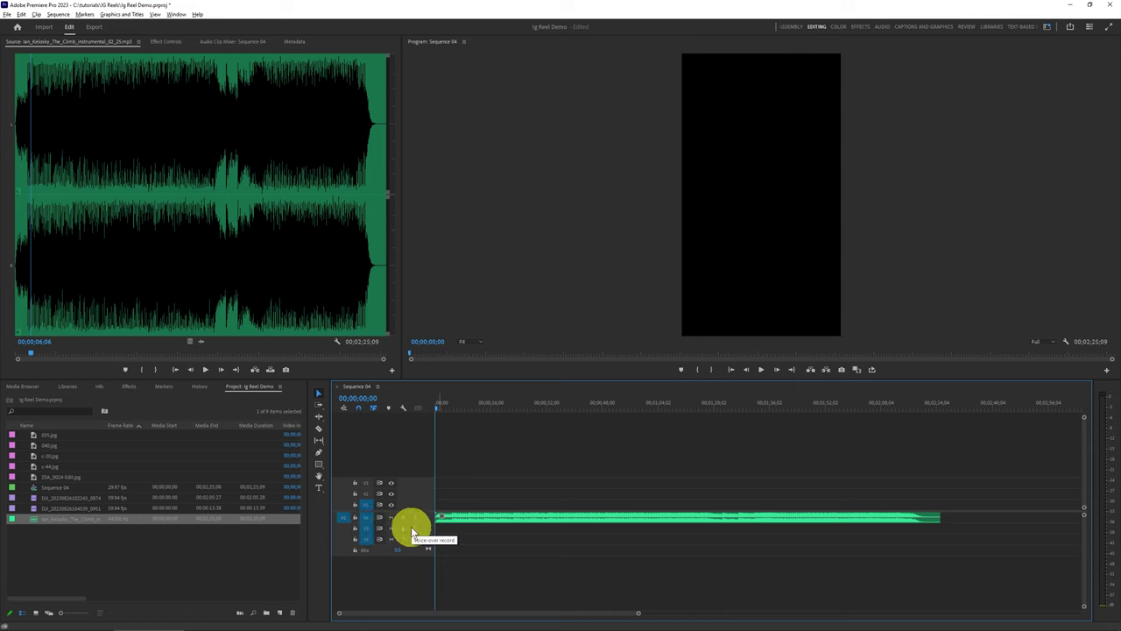
pyautogui.click(366, 504)
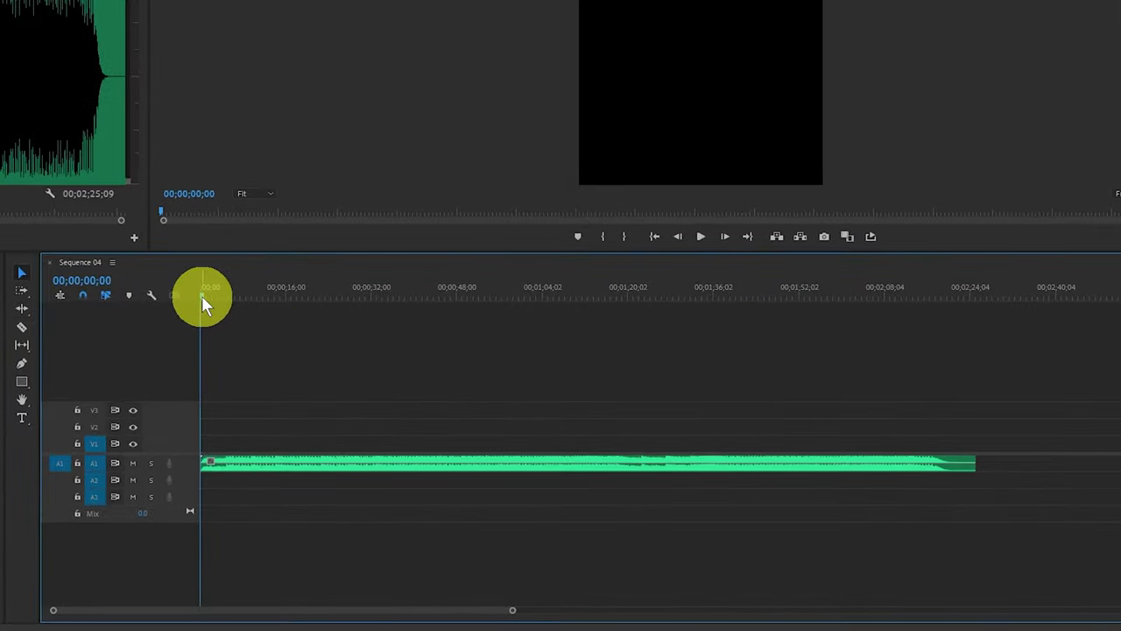
# Step: Split the music clip on A1 at 00;00;30;00 with the Razor tool
pyautogui.moveTo(202, 295); pyautogui.dragTo(325, 301)
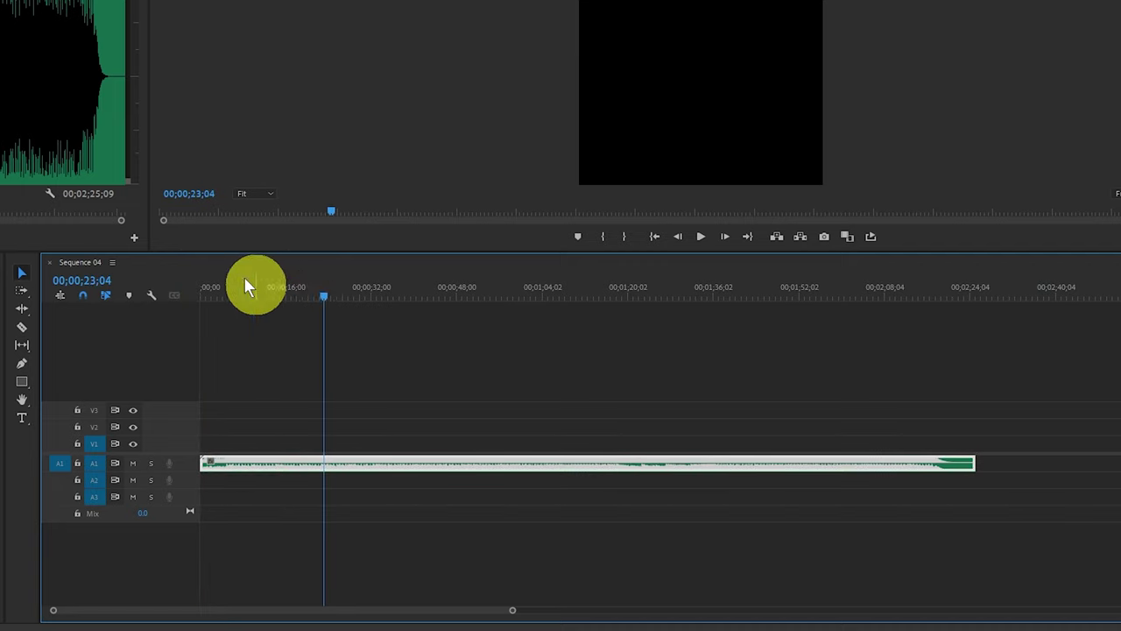
pyautogui.click(195, 193)
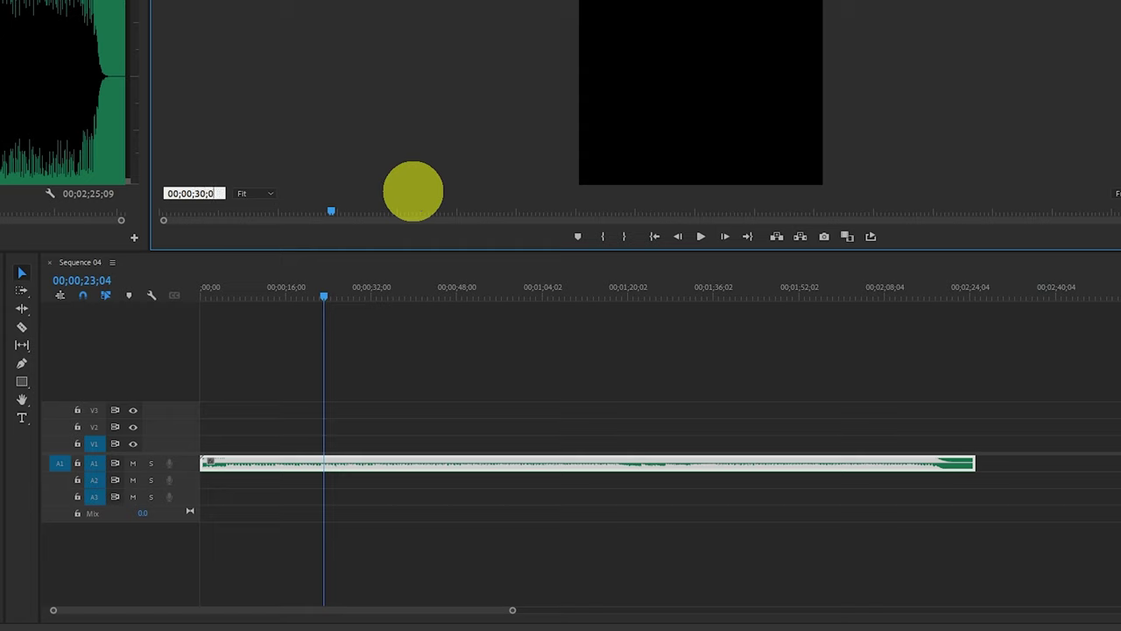
pyautogui.press('Return')
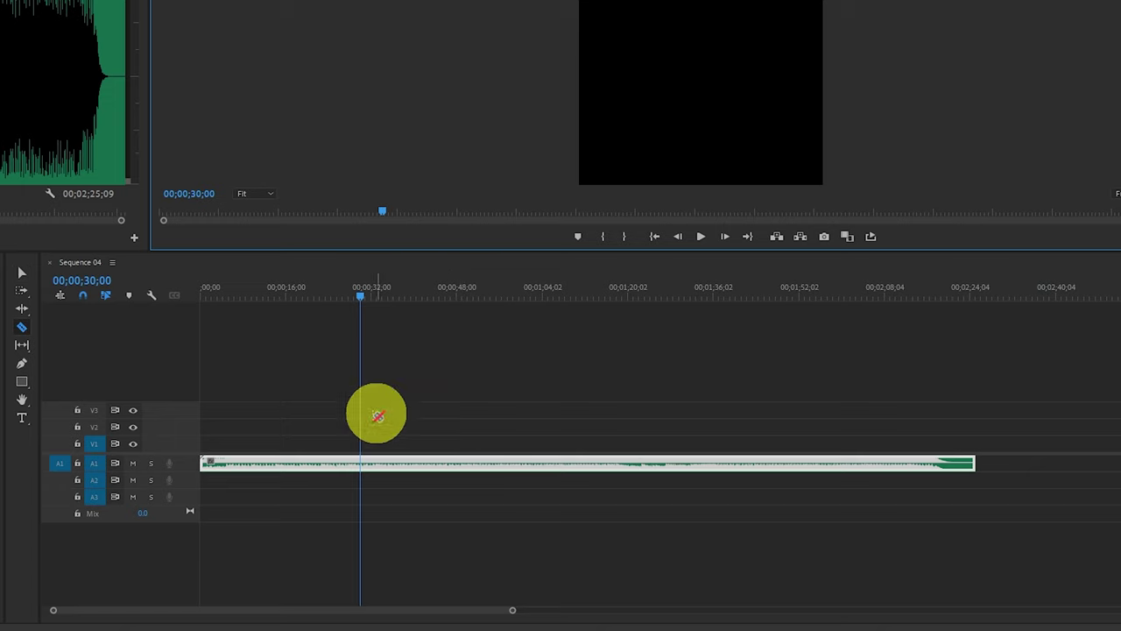
pyautogui.click(365, 465)
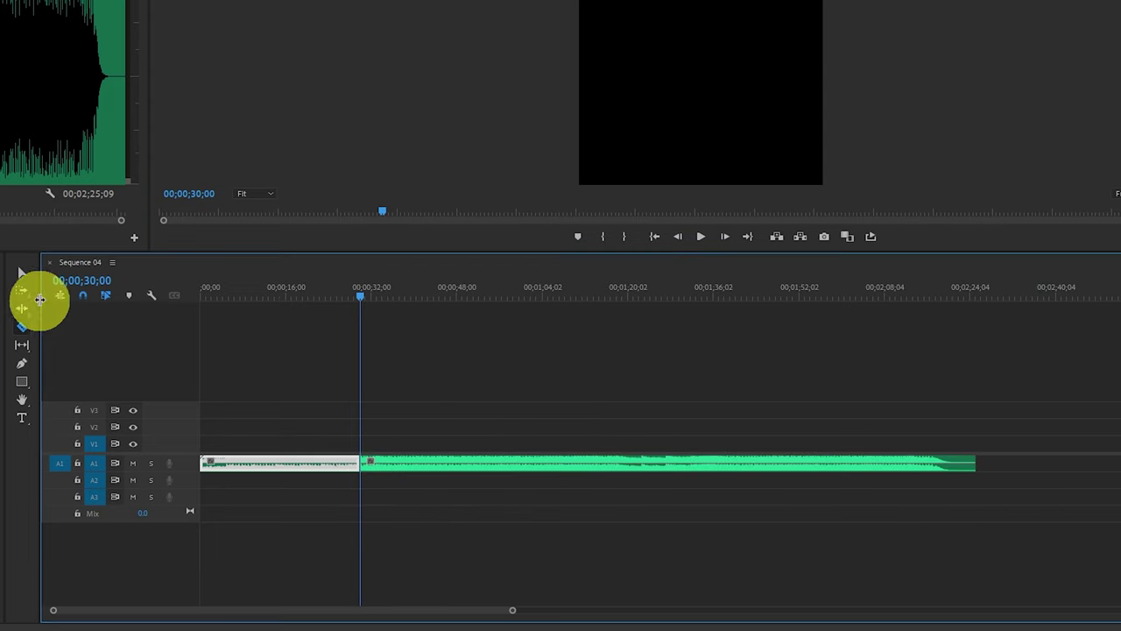
# Step: Delete the part of the music clip that follows the cut
pyautogui.click(21, 273)
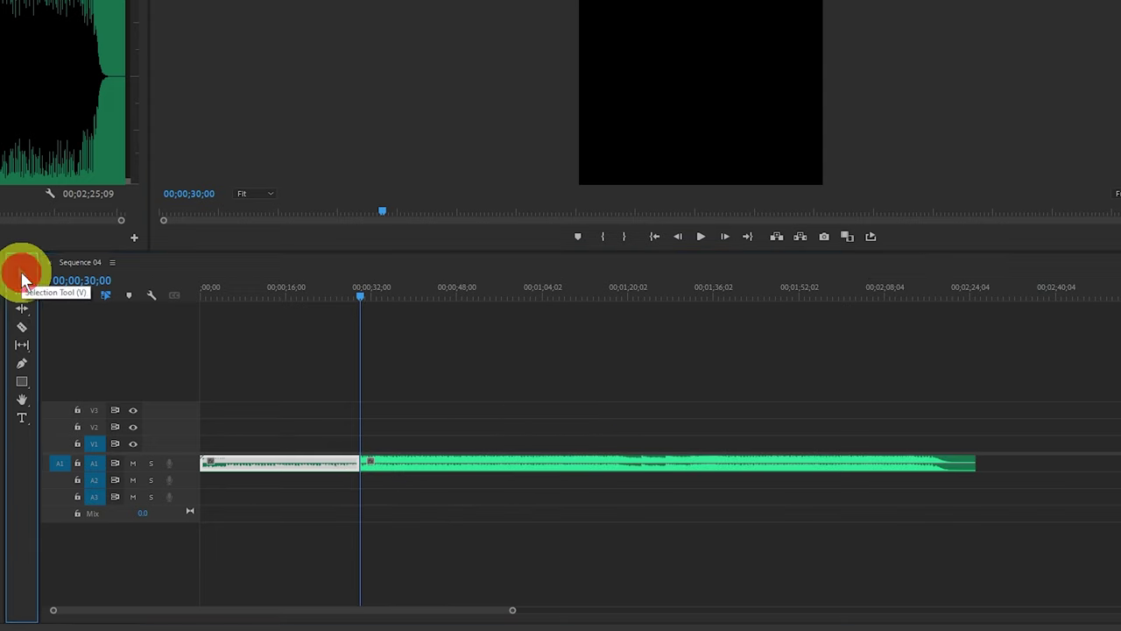
pyautogui.click(467, 463)
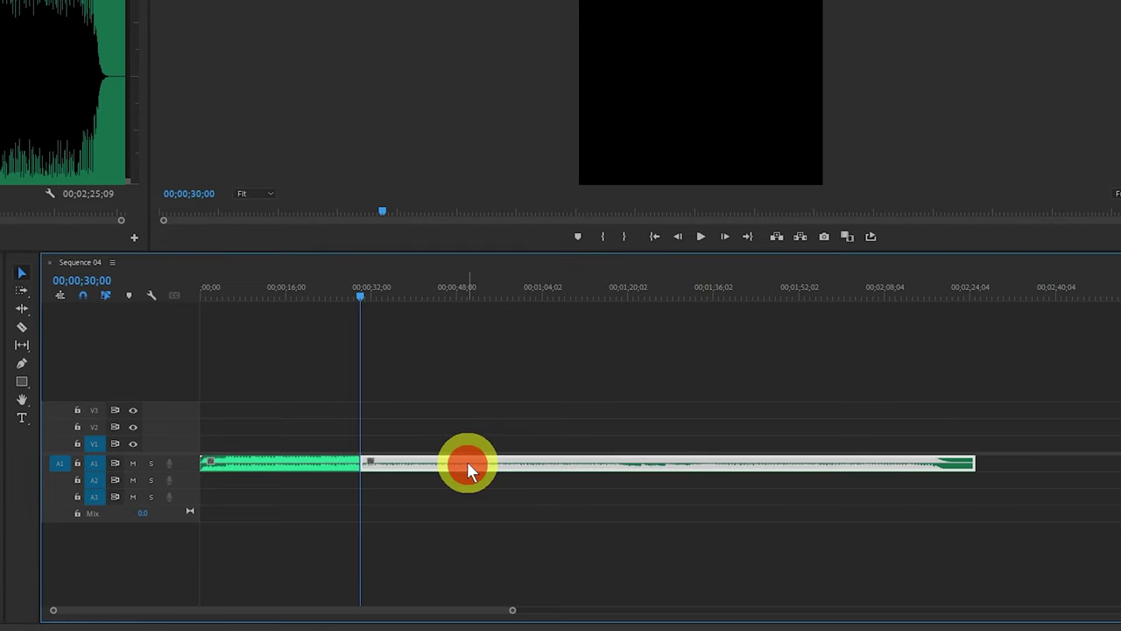
pyautogui.press('Delete')
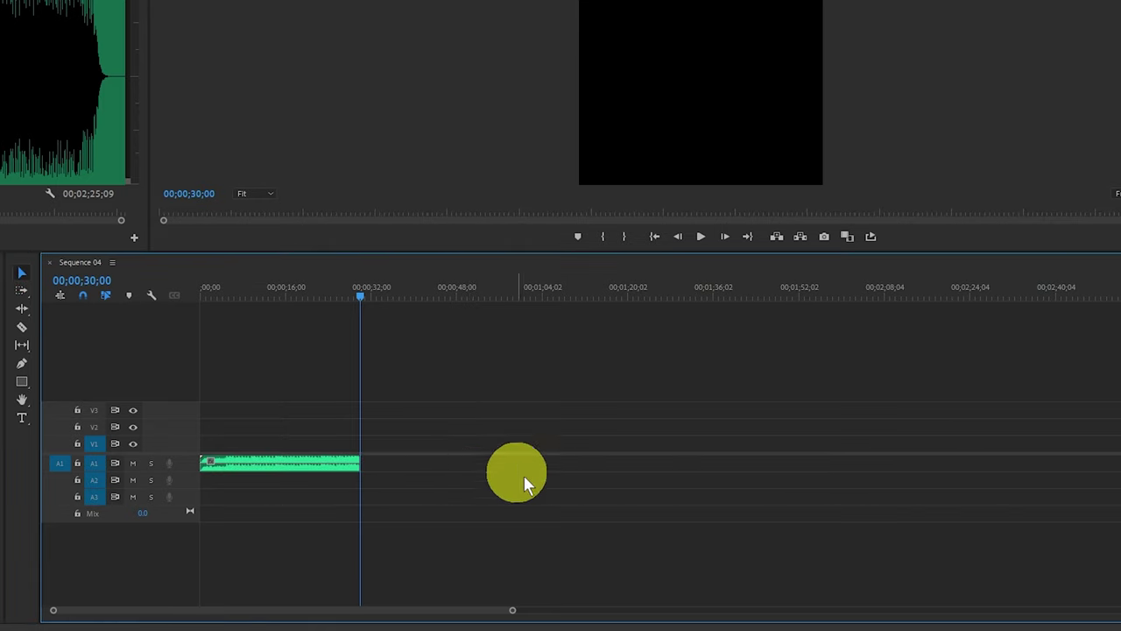
# Step: Return the playhead to the sequence start and increase the height of audio track A1
pyautogui.moveTo(513, 613); pyautogui.dragTo(333, 611)
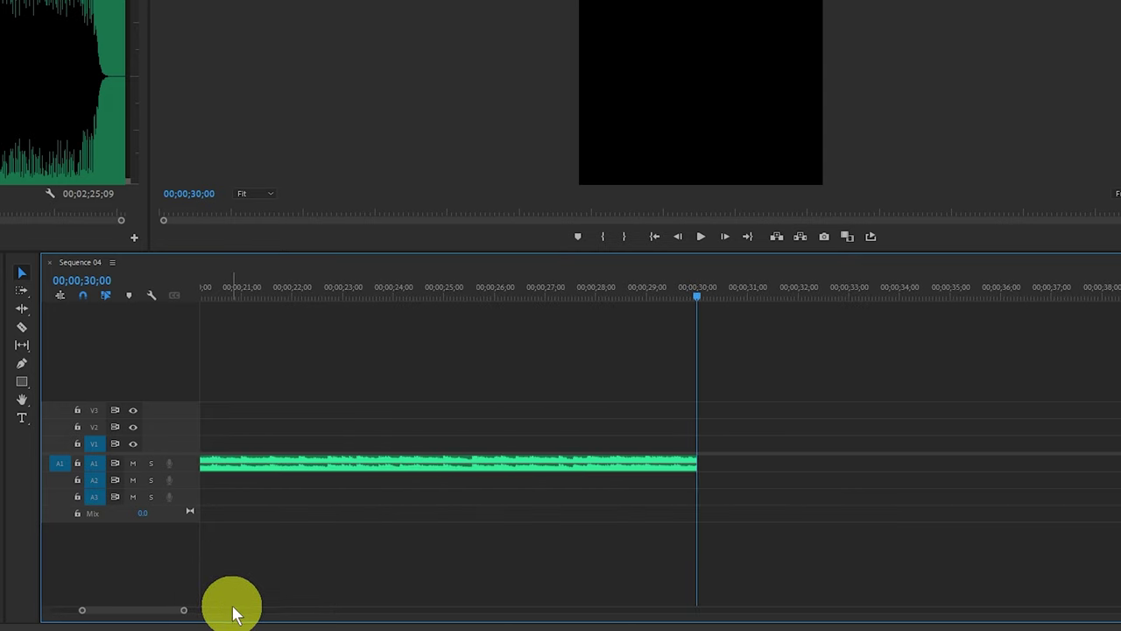
pyautogui.click(655, 237)
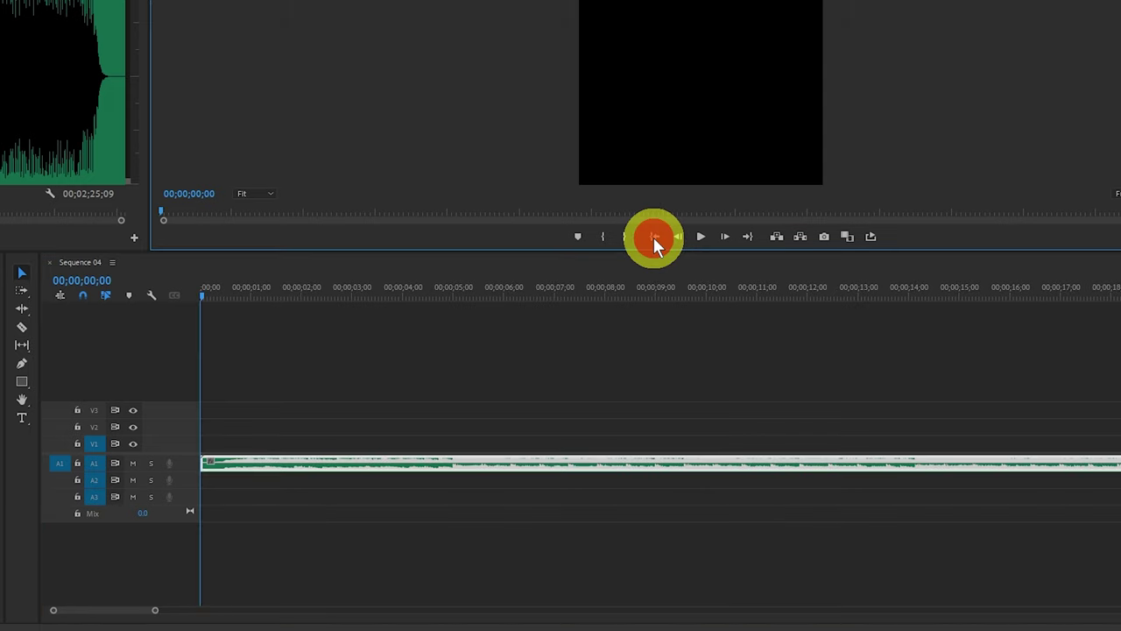
pyautogui.moveTo(158, 613); pyautogui.dragTo(191, 613)
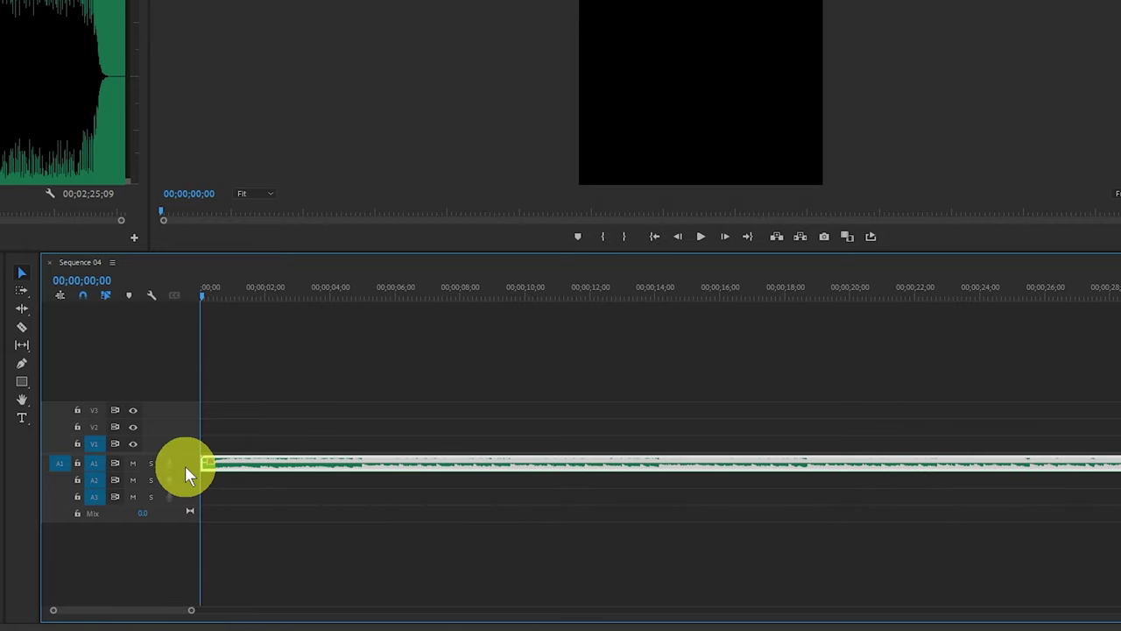
pyautogui.moveTo(186, 470); pyautogui.dragTo(183, 488)
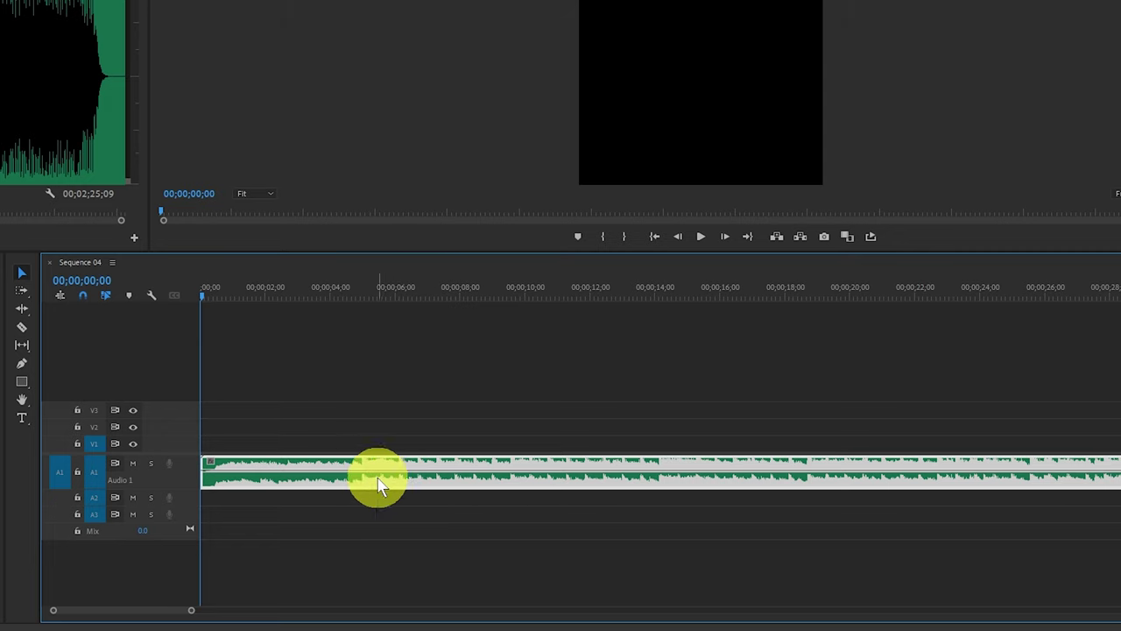
pyautogui.moveTo(327, 476)
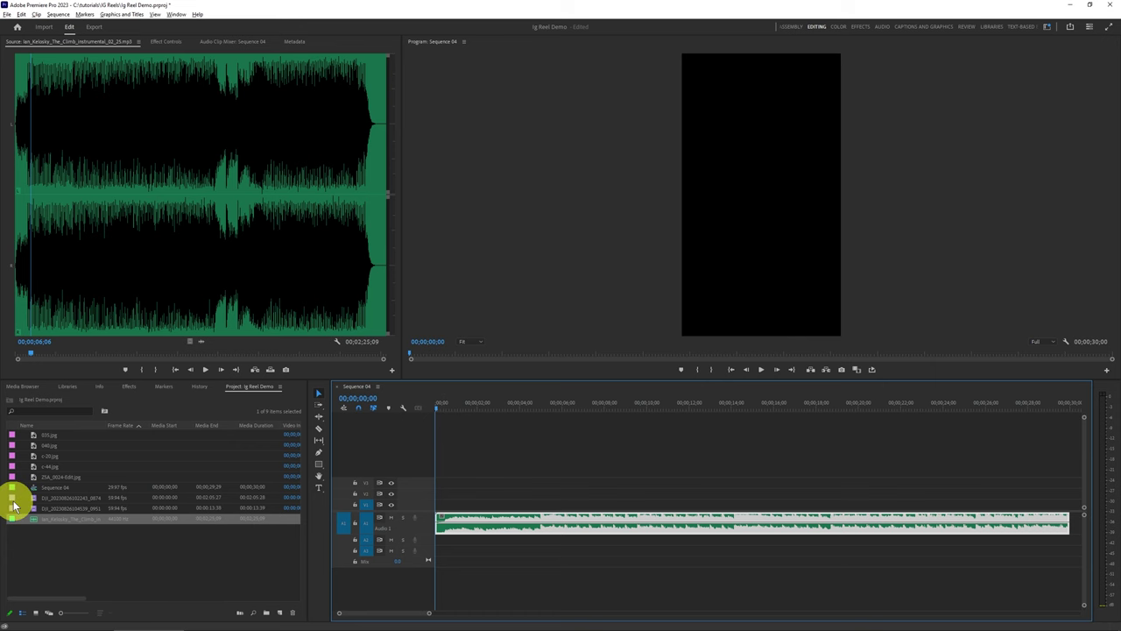
pyautogui.doubleClick(13, 509)
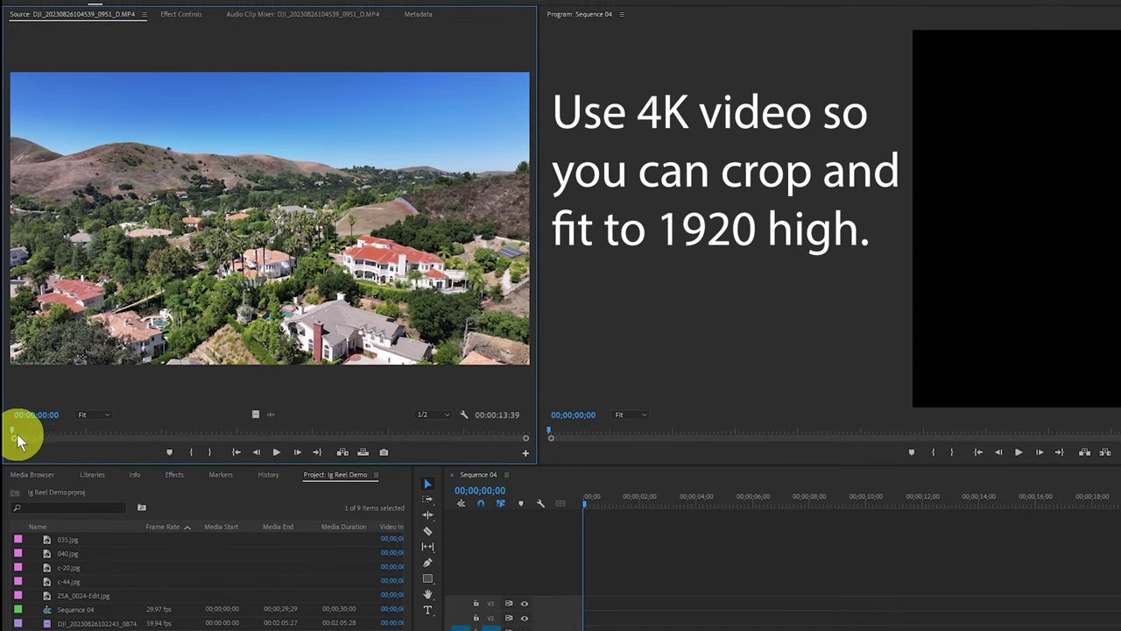
pyautogui.moveTo(13, 438); pyautogui.dragTo(296, 452)
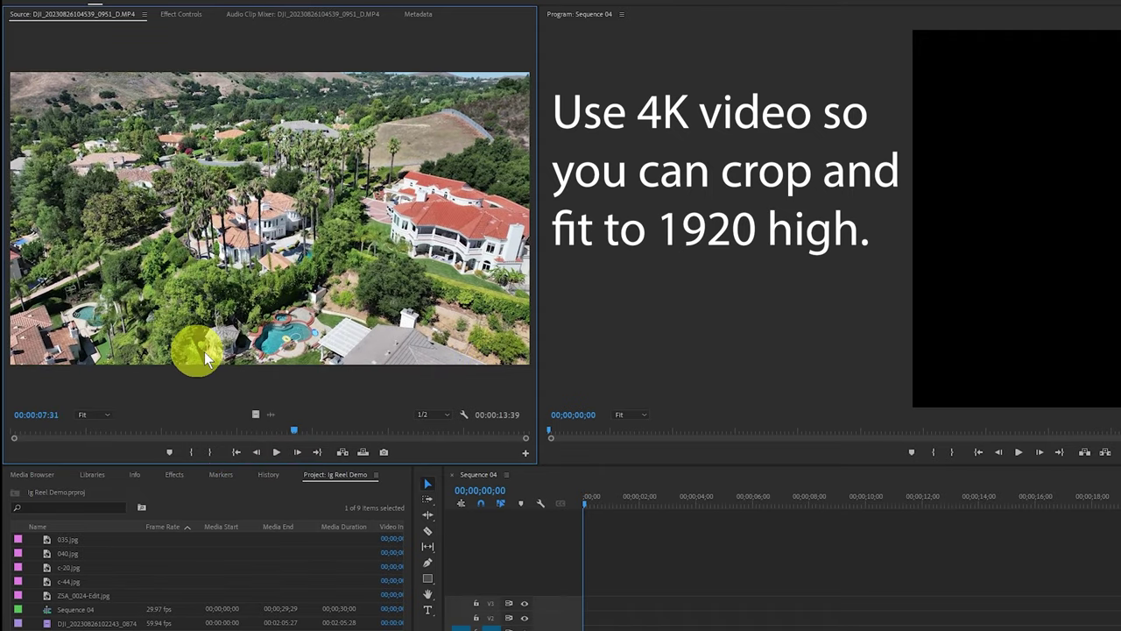
pyautogui.moveTo(294, 430); pyautogui.dragTo(213, 436)
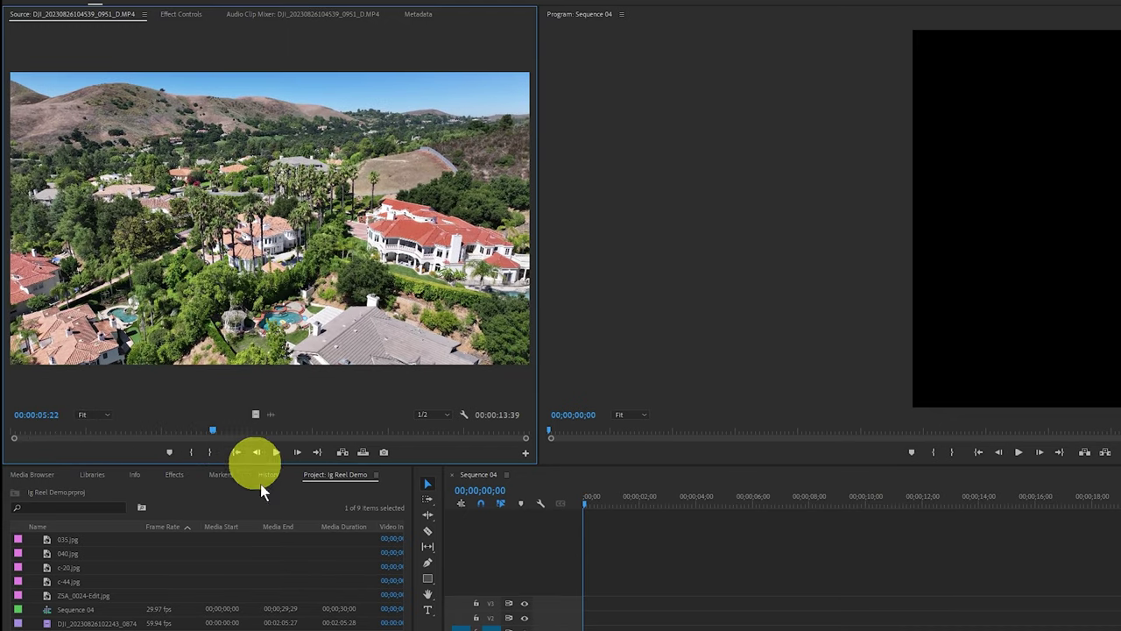
pyautogui.click(190, 453)
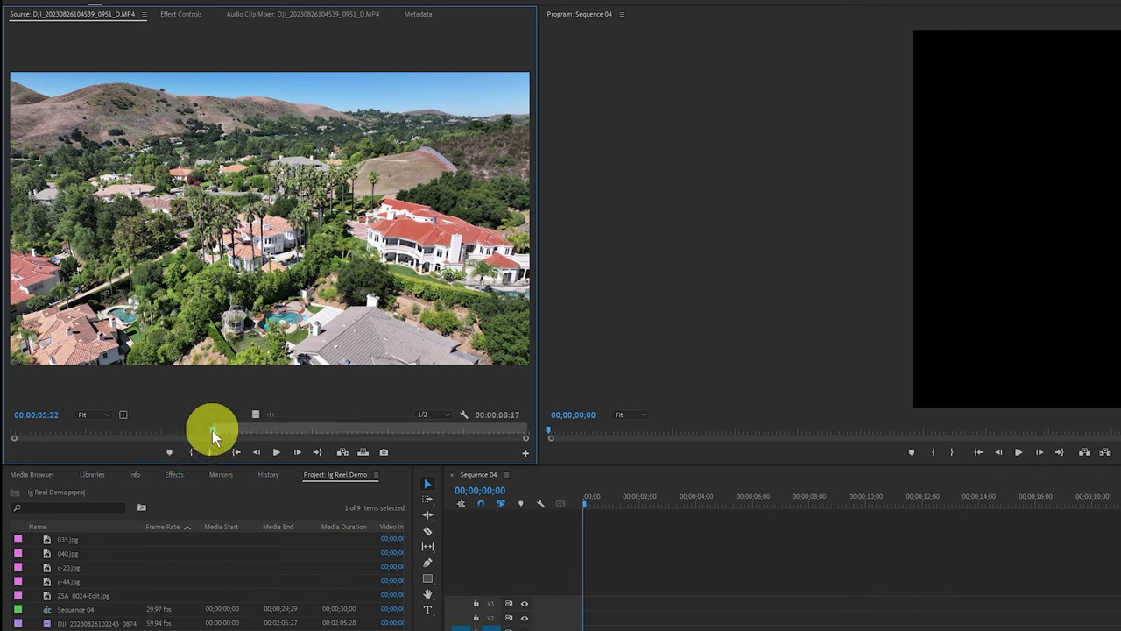
pyautogui.moveTo(211, 430); pyautogui.dragTo(385, 442)
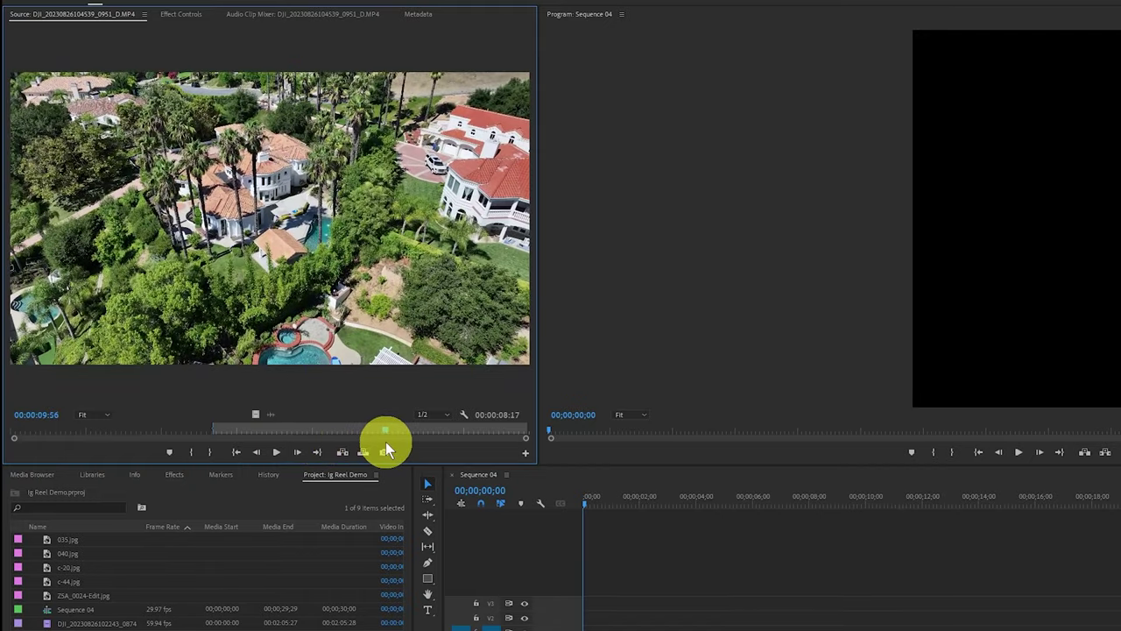
pyautogui.click(209, 453)
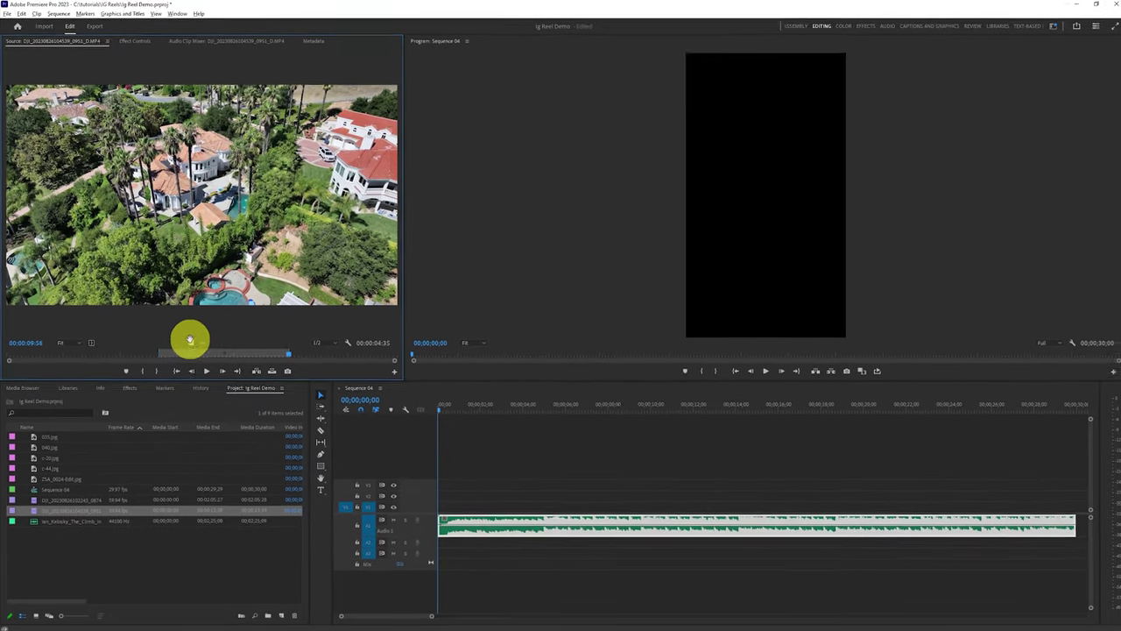
# Step: Place only the video of the marked drone section on V1 at the sequence start and play it back
pyautogui.moveTo(188, 341); pyautogui.dragTo(431, 506)
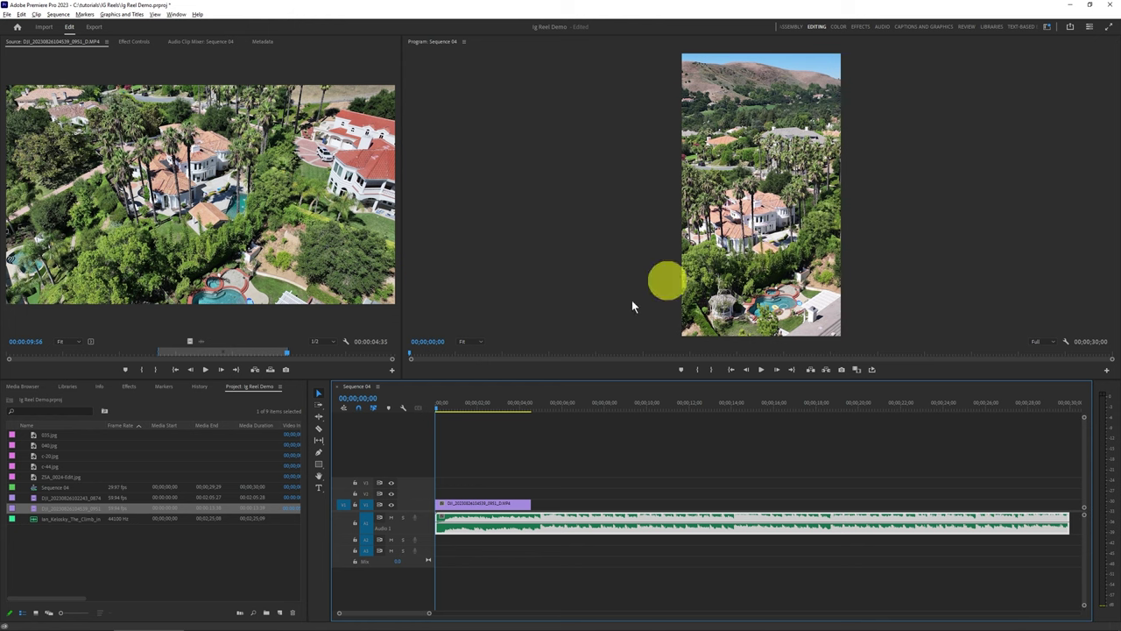
pyautogui.click(759, 370)
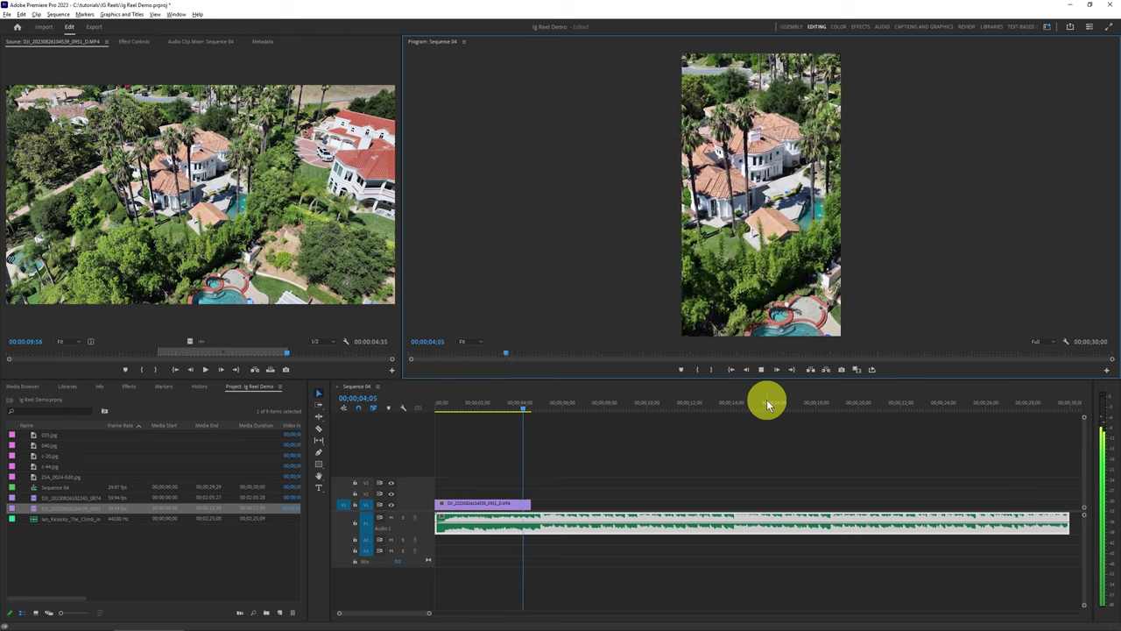
pyautogui.click(761, 370)
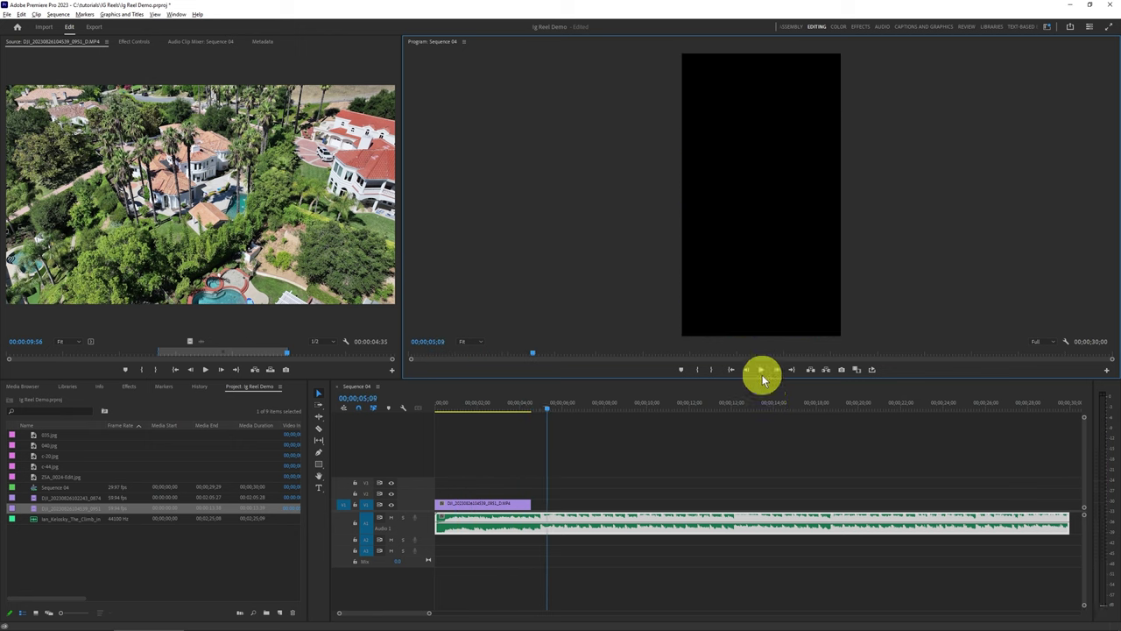
# Step: Reframe the drone clip on V1 by setting its horizontal position to 605 in the motion settings
pyautogui.click(441, 408)
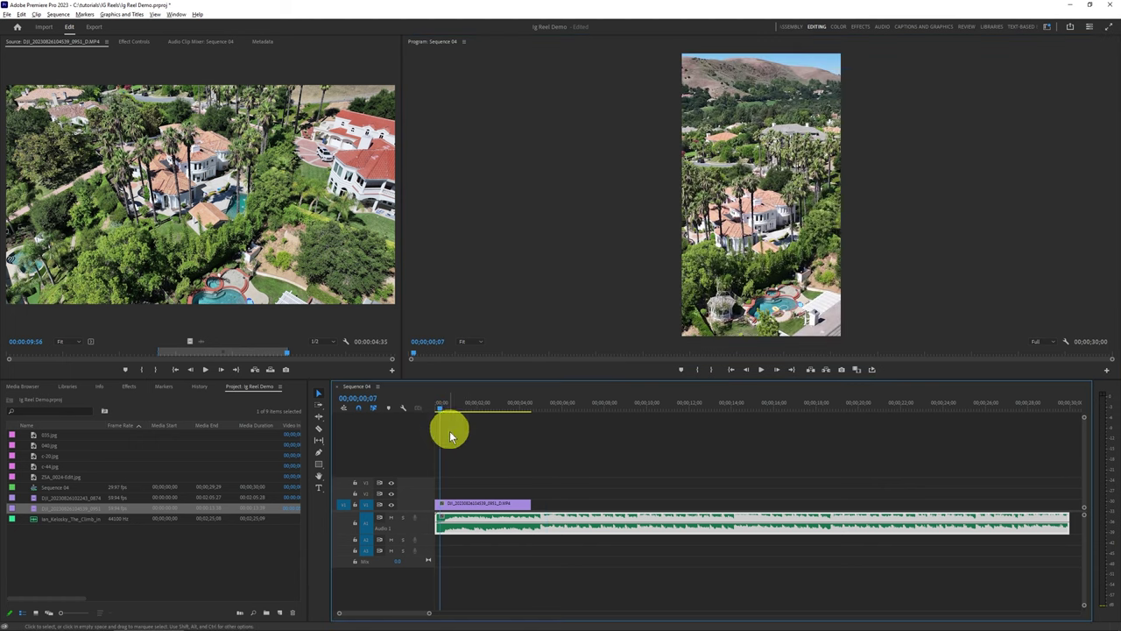
pyautogui.click(477, 505)
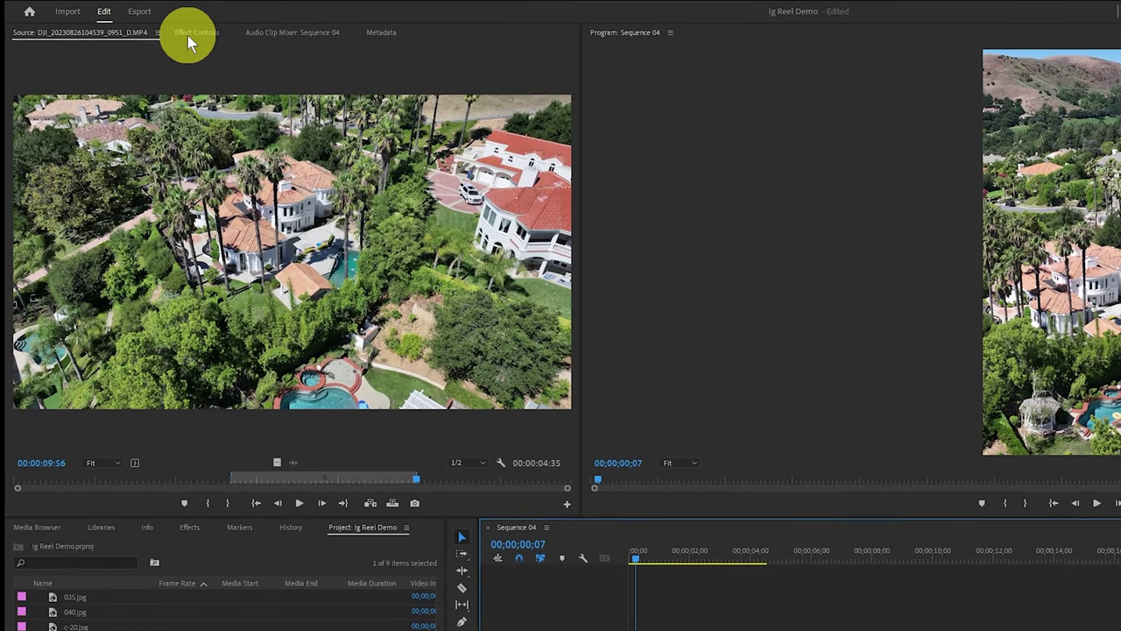
pyautogui.click(189, 35)
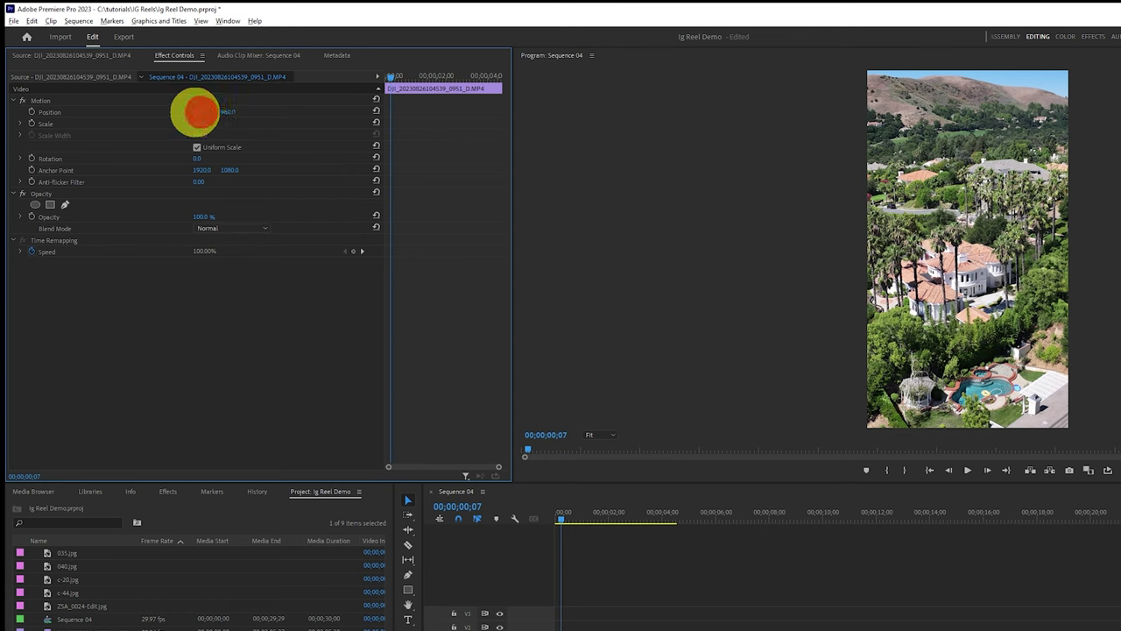
pyautogui.moveTo(199, 111)
pyautogui.mouseDown()
pyautogui.moveTo(226, 119)
pyautogui.moveTo(201, 117)
pyautogui.mouseUp()
pyautogui.click(200, 113)
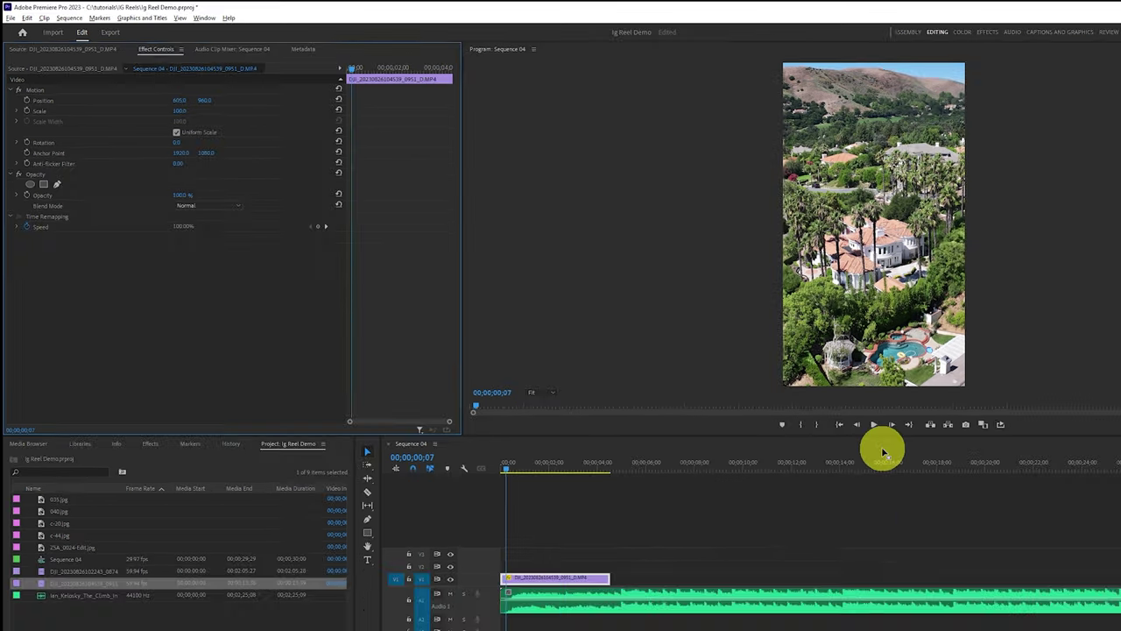
# Step: Mute audio track A1 and play the sequence from the start past the end of the drone clip
pyautogui.click(839, 424)
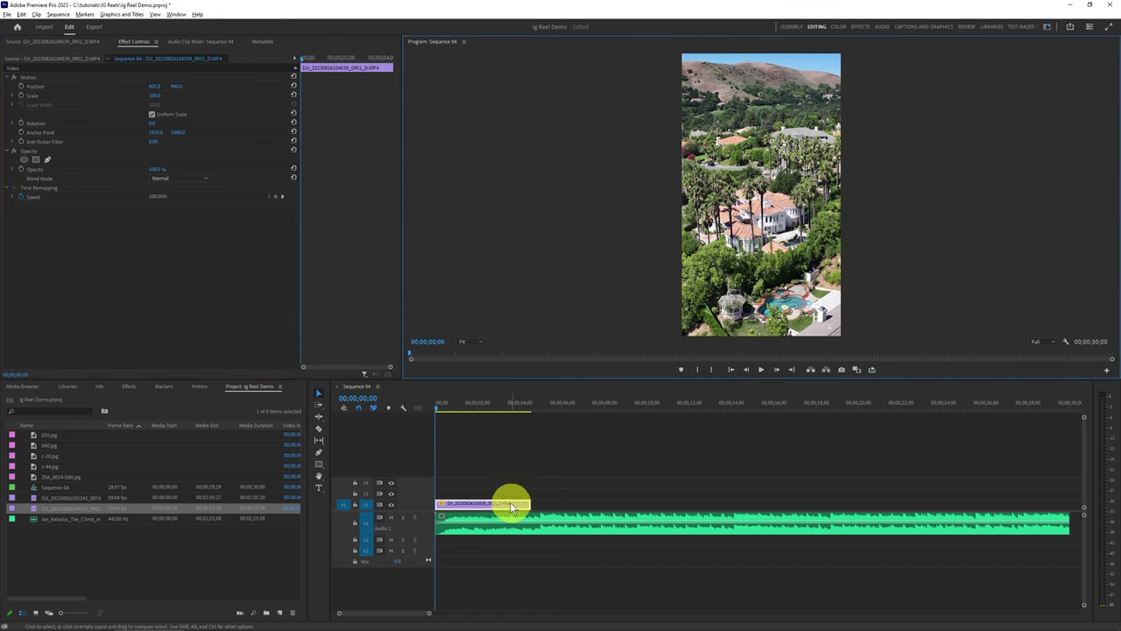
pyautogui.click(390, 517)
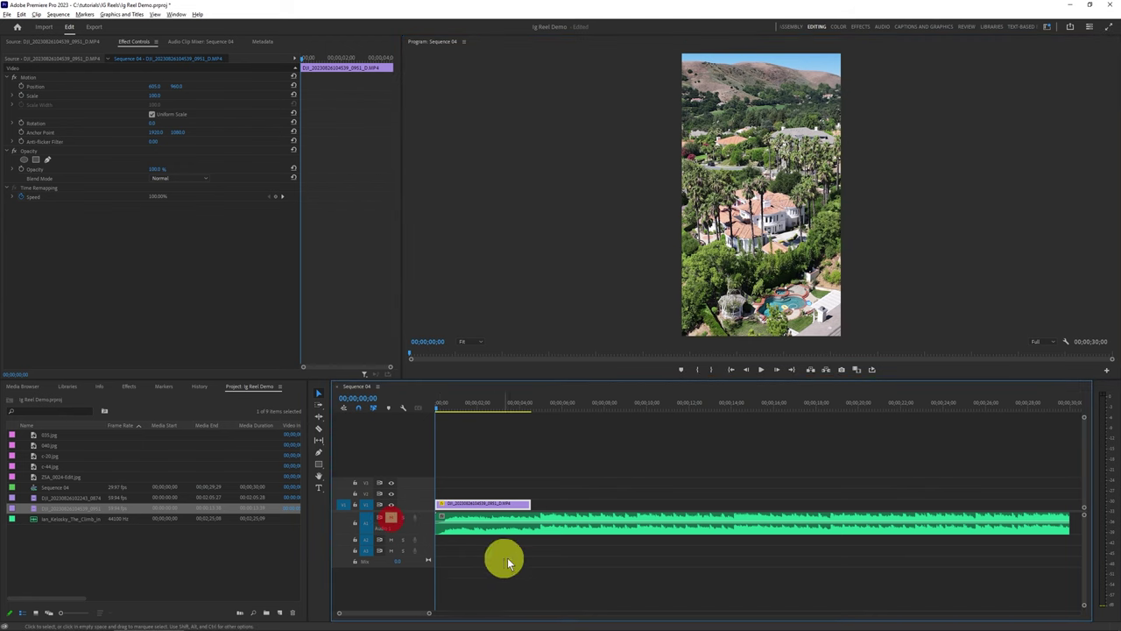
pyautogui.click(759, 372)
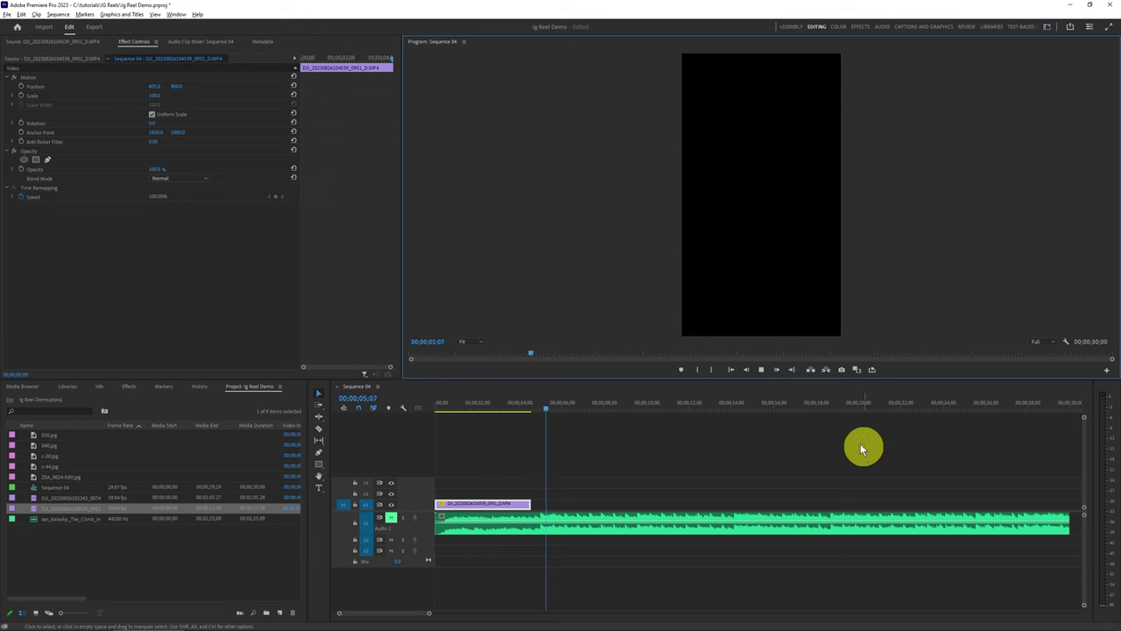
pyautogui.press('space')
# Step: Scrub the playhead to 00;00;03;06 and select the drone clip on V1 to show its effect settings
pyautogui.moveTo(510, 412); pyautogui.dragTo(528, 410)
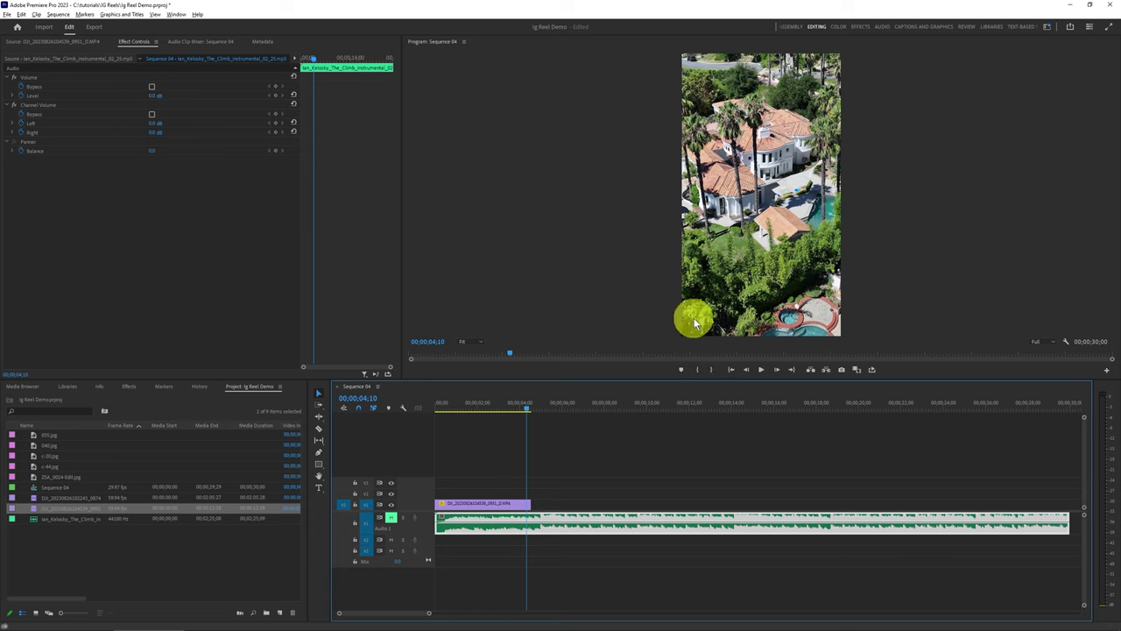
pyautogui.moveTo(490, 410); pyautogui.dragTo(502, 408)
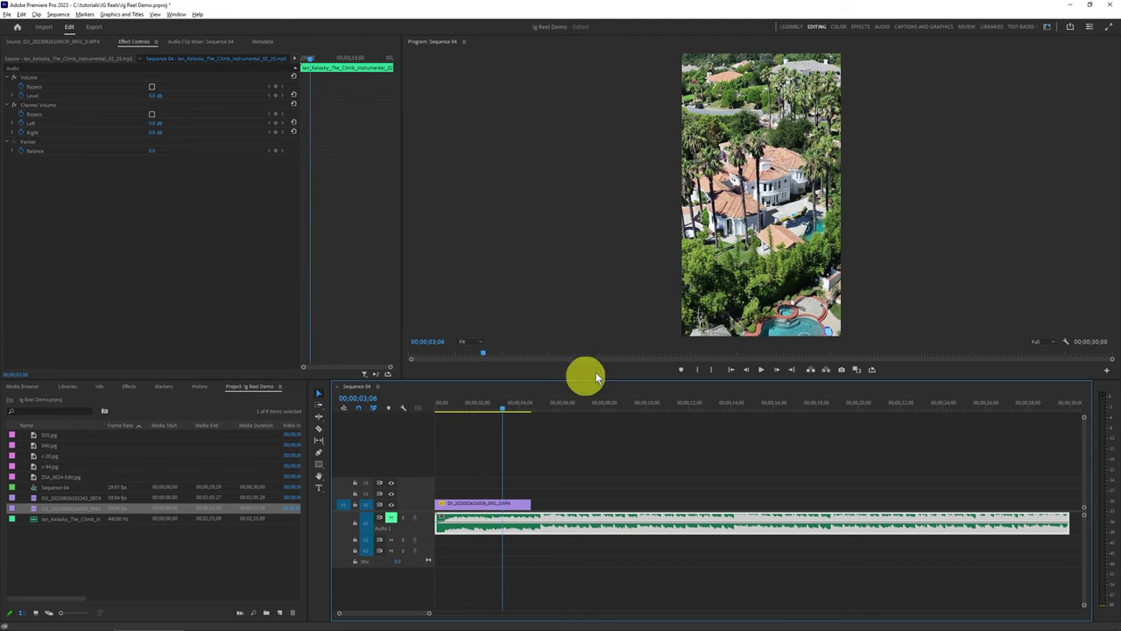
pyautogui.click(522, 507)
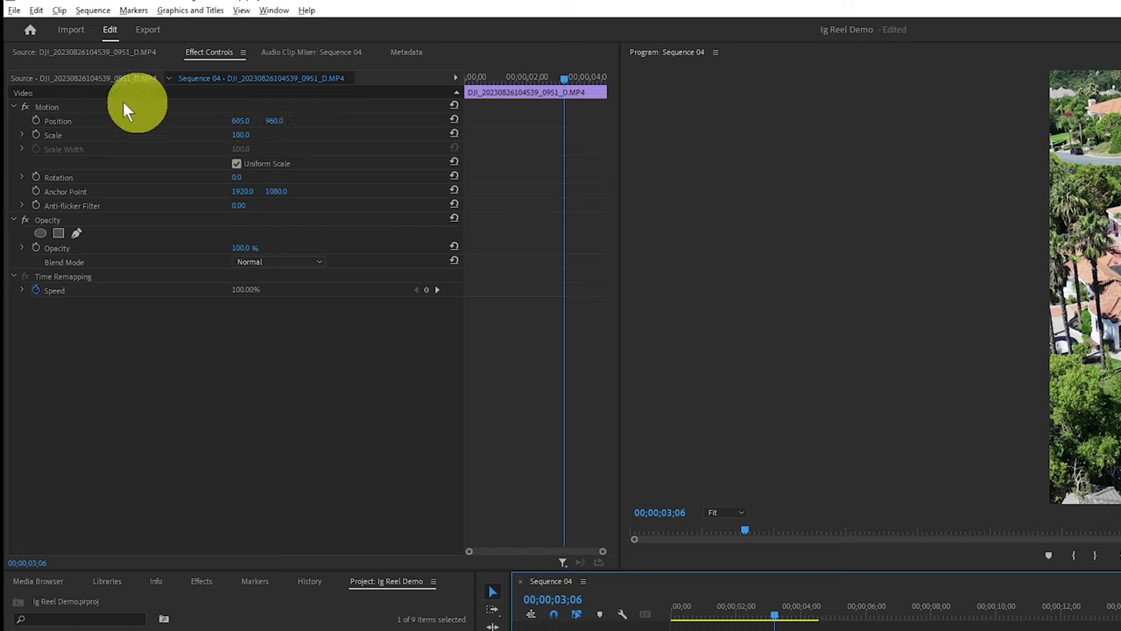
# Step: Keyframe the drone clip's position at 00;00;03;06 and set its horizontal position to 449 on the clip's last frame
pyautogui.click(36, 122)
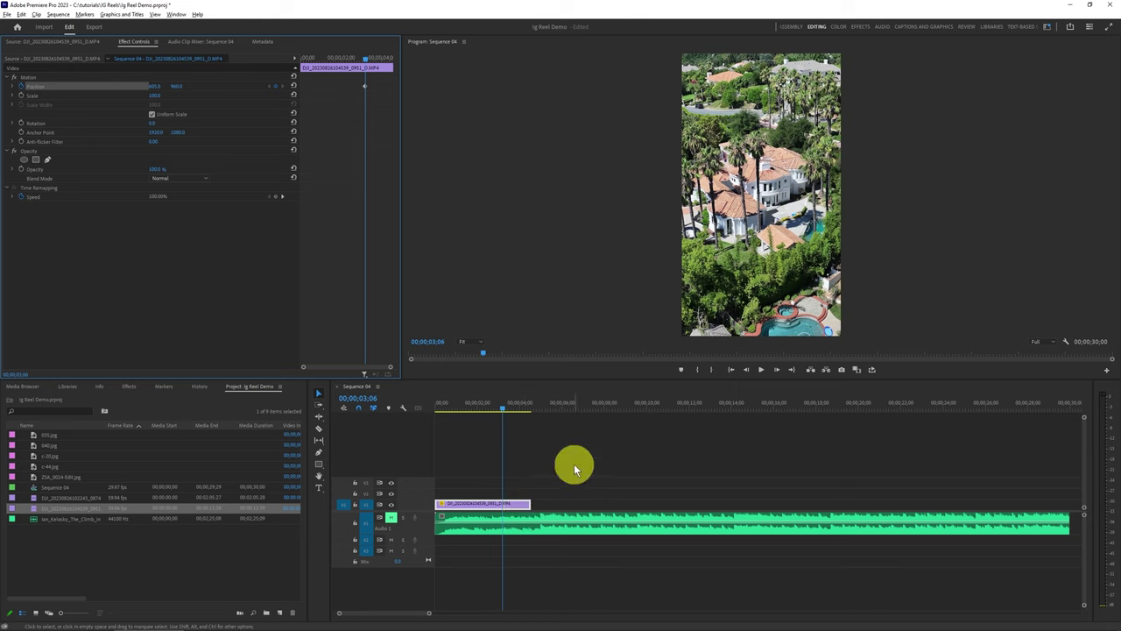
pyautogui.hotkey('shift', 'End')
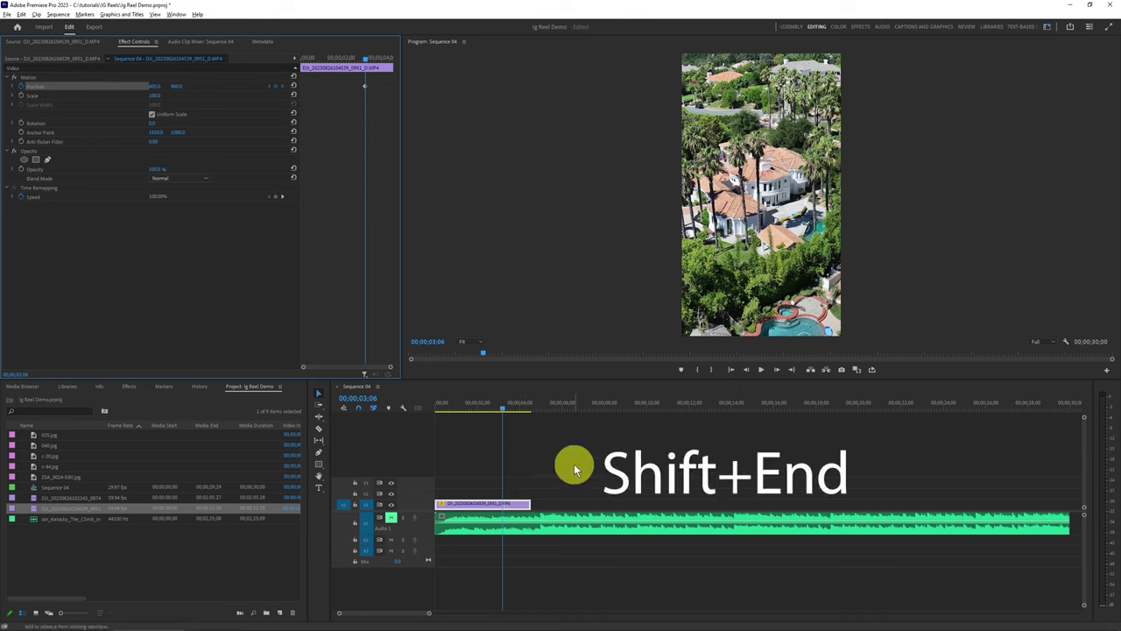
pyautogui.hotkey('shift', 'End')
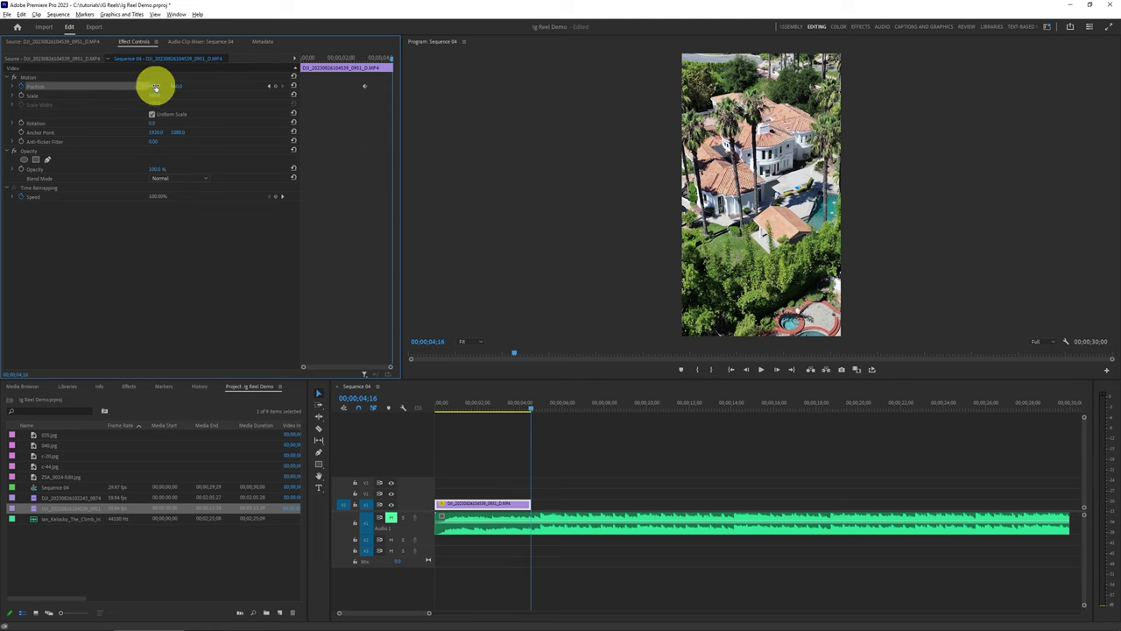
pyautogui.moveTo(155, 88); pyautogui.dragTo(83, 88)
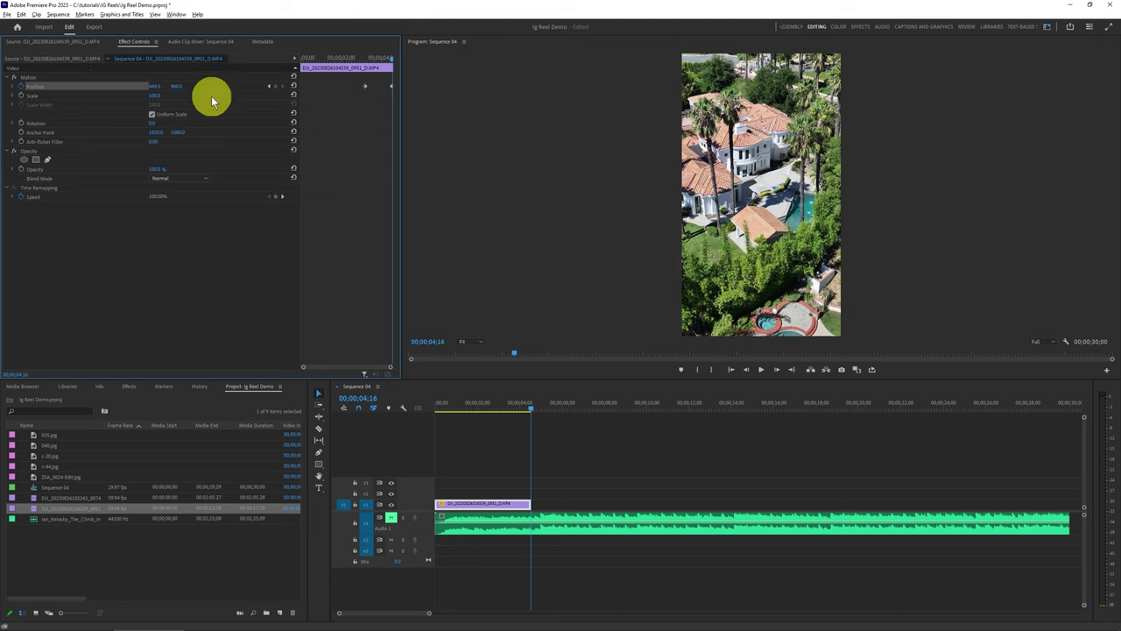
# Step: Play back the latter part of the drone clip twice to check the keyframed position move
pyautogui.click(490, 407)
pyautogui.press('space')
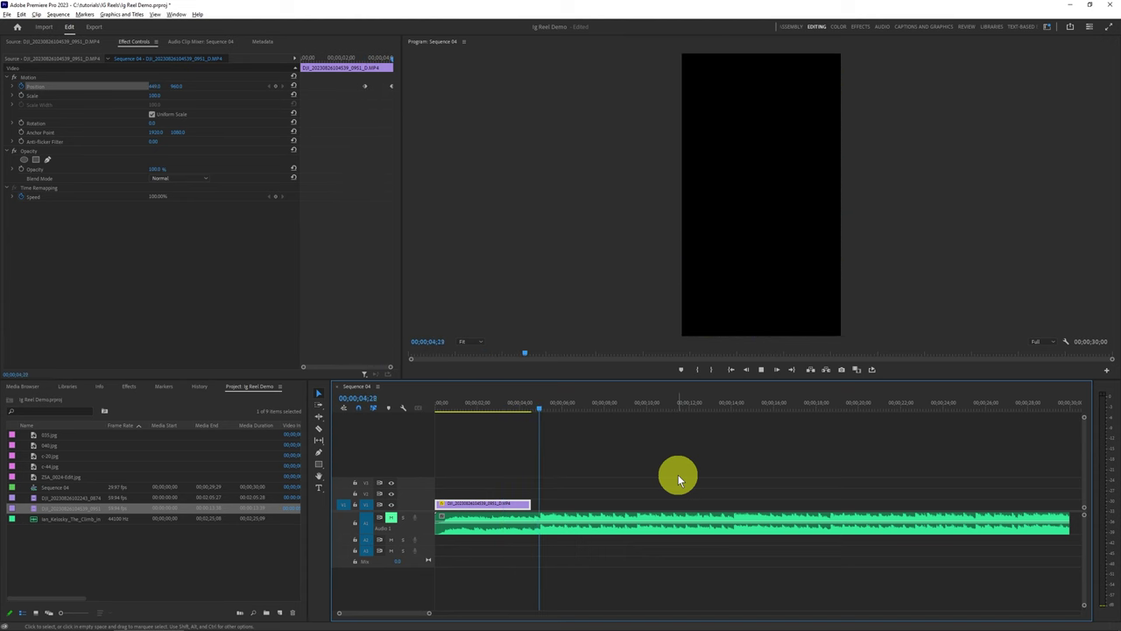
pyautogui.press('space')
pyautogui.click(502, 408)
pyautogui.press('space')
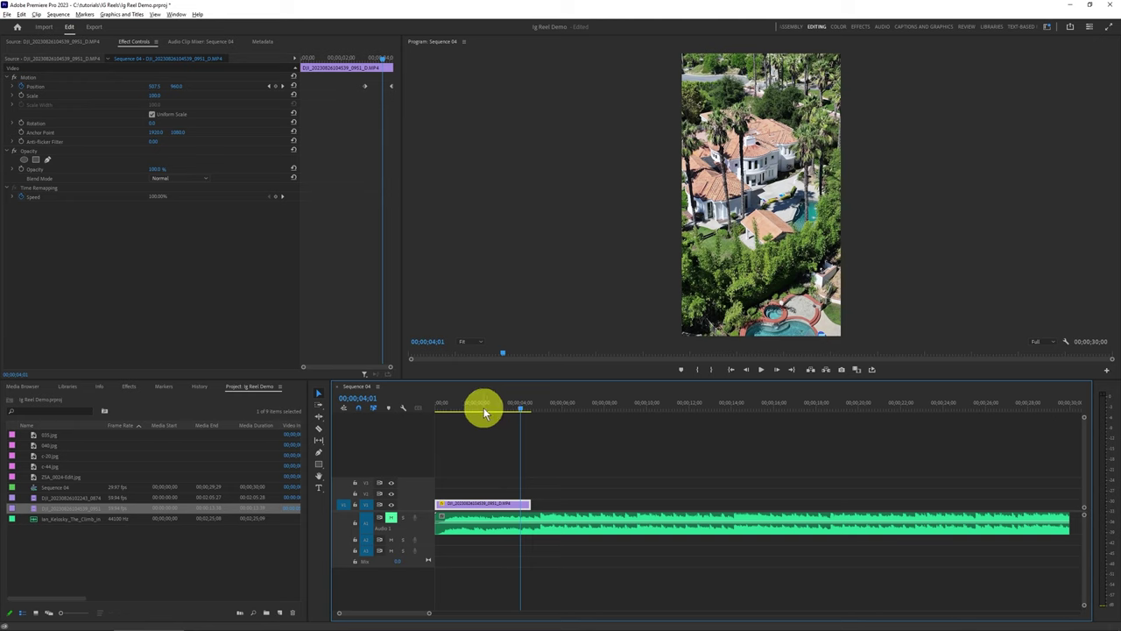
# Step: Unmute audio track A1 and play the sequence with music from the start past the end of the drone clip
pyautogui.click(391, 517)
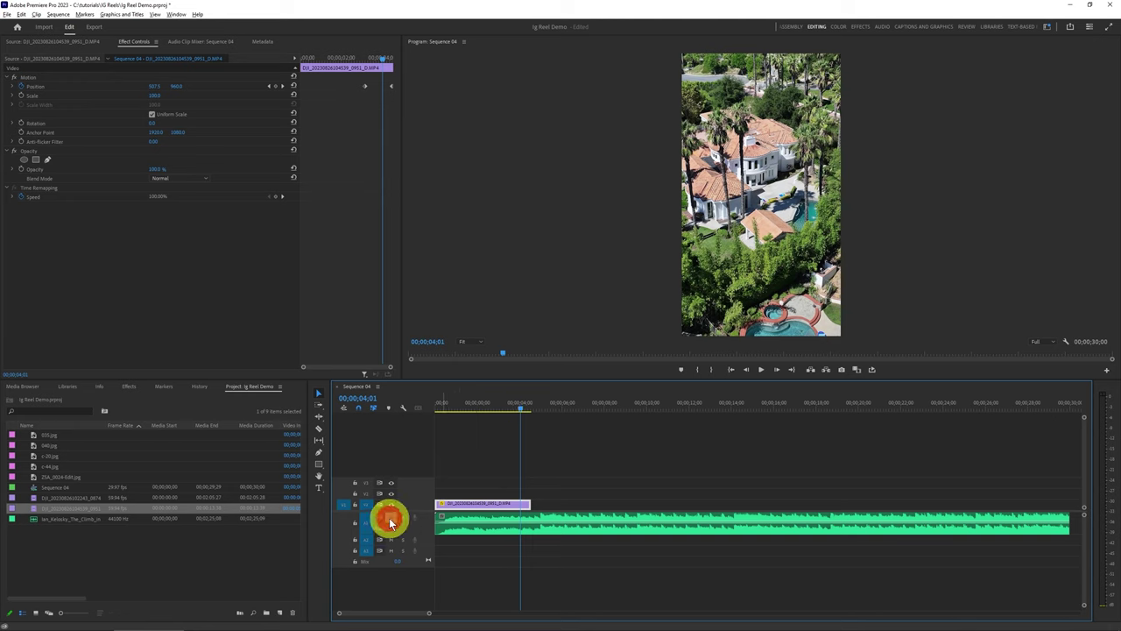
pyautogui.click(730, 370)
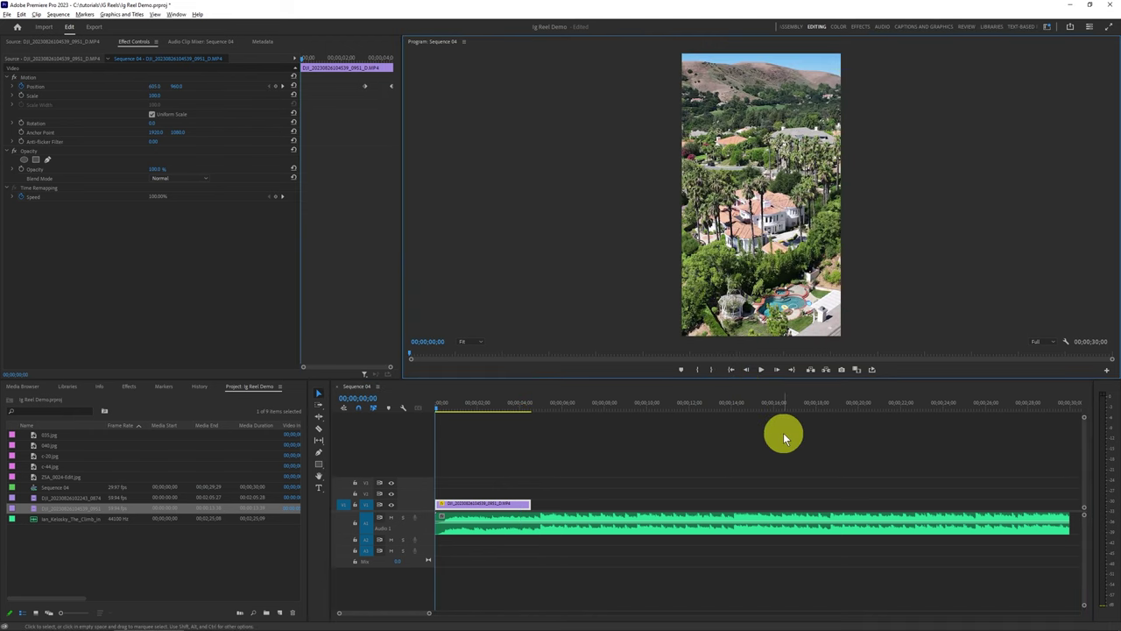
pyautogui.press('space')
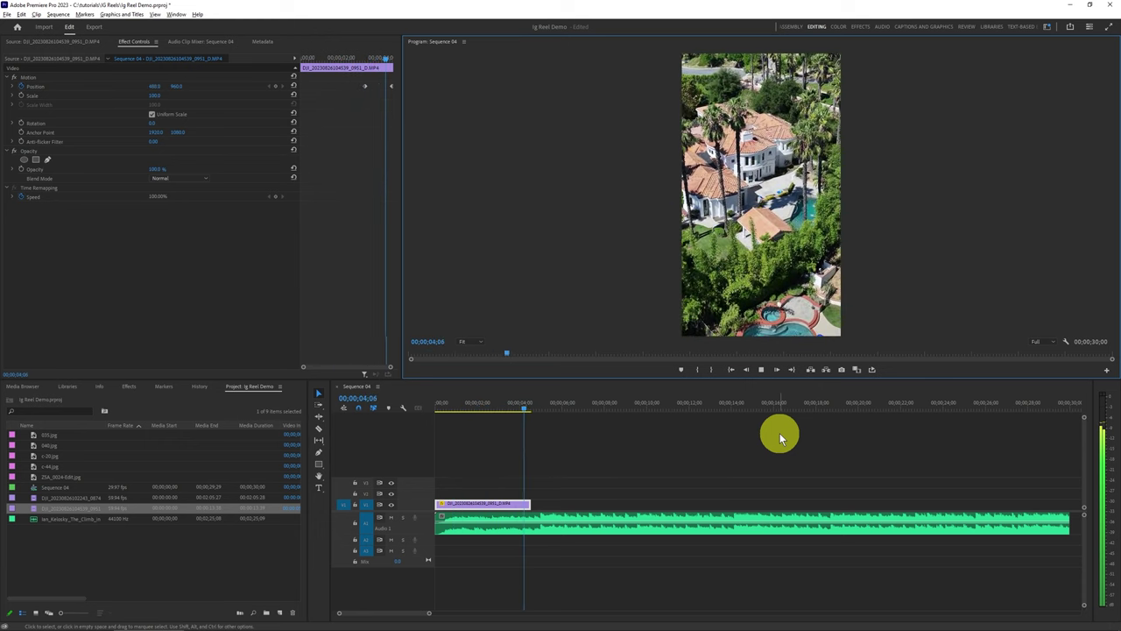
pyautogui.press('space')
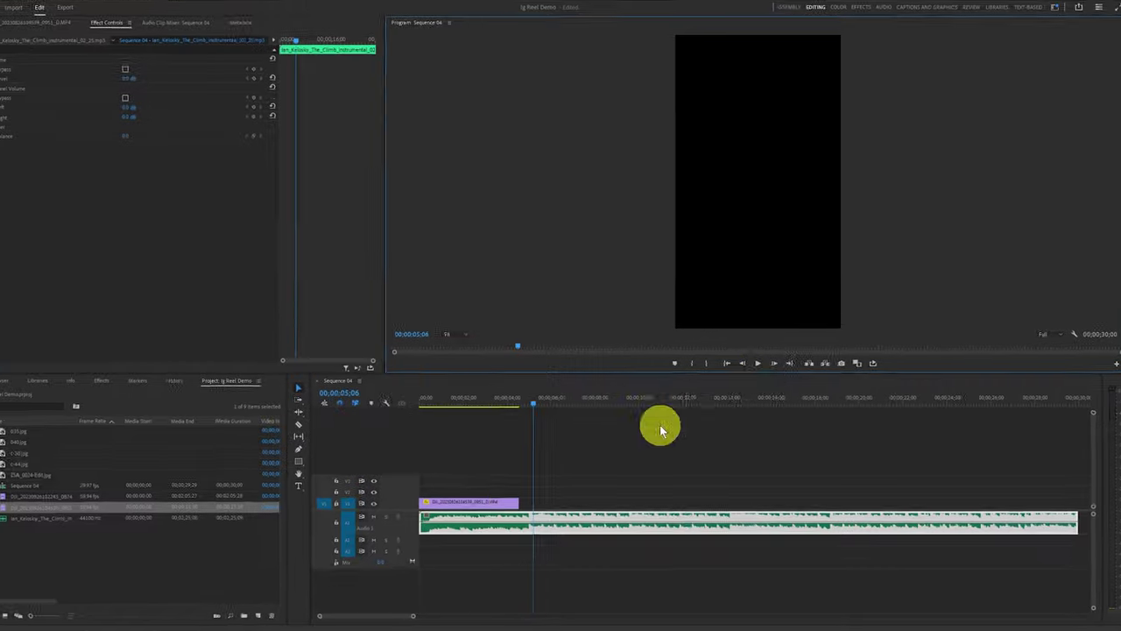
# Step: Enlarge the A1 waveform, place the playhead on the beat at 00;00;05;00 and extend the end of the drone clip to it
pyautogui.press('=')
pyautogui.press('=')
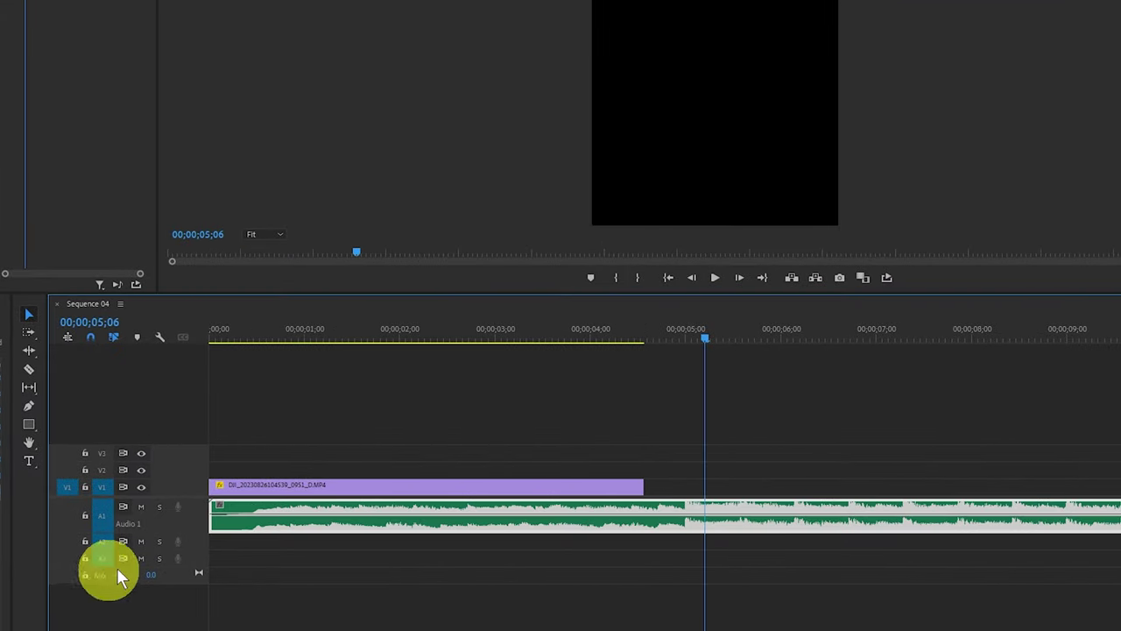
pyautogui.moveTo(196, 529); pyautogui.dragTo(195, 560)
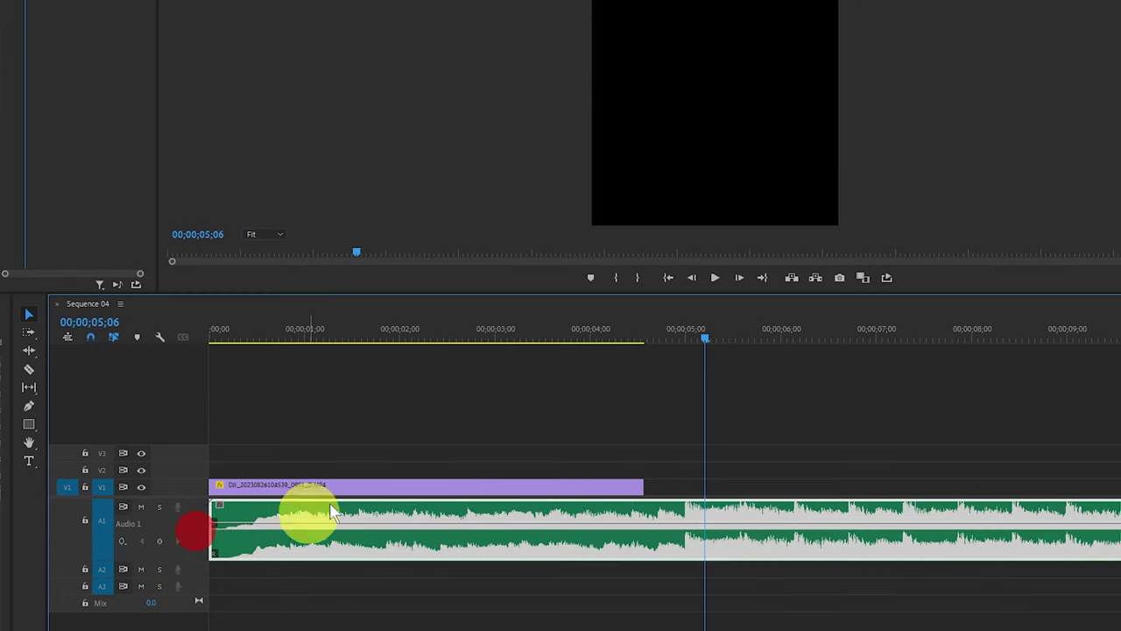
pyautogui.moveTo(706, 341)
pyautogui.mouseDown()
pyautogui.moveTo(675, 342)
pyautogui.moveTo(685, 342)
pyautogui.mouseUp()
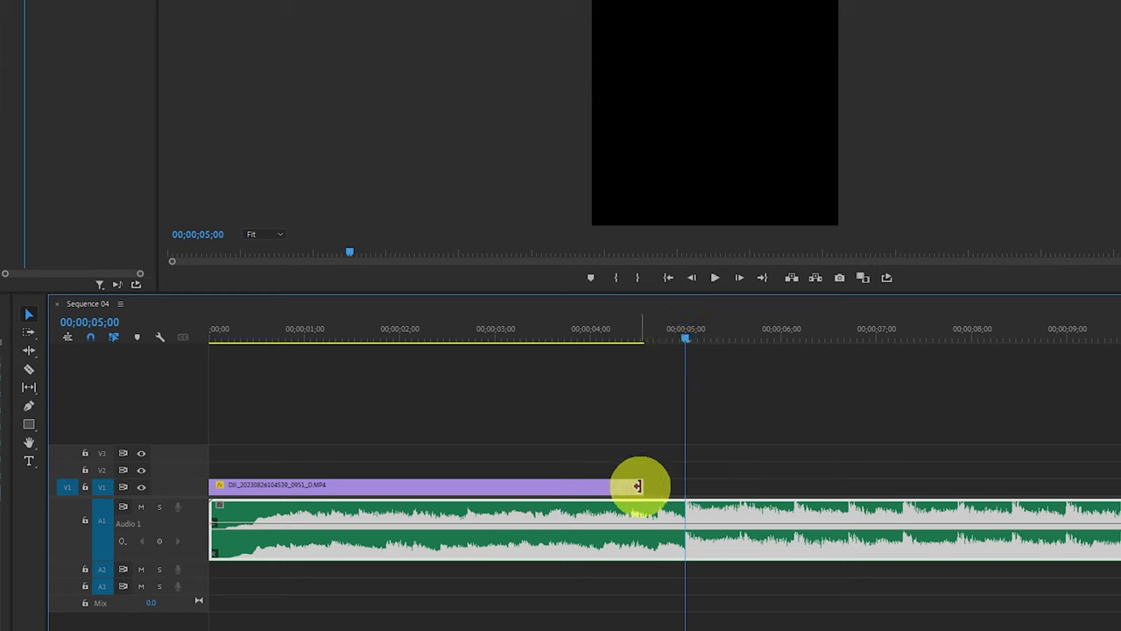
pyautogui.moveTo(638, 486); pyautogui.dragTo(683, 485)
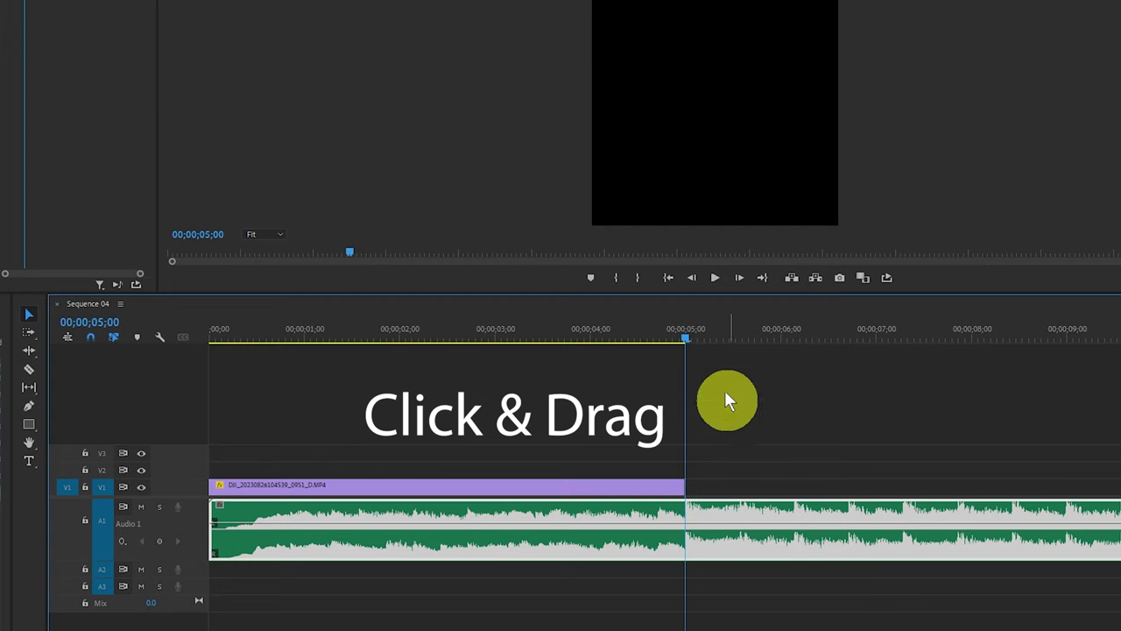
# Step: Play the extended drone clip from 00;00;03;13 past its end and park the playhead on the clip's last frame
pyautogui.click(536, 336)
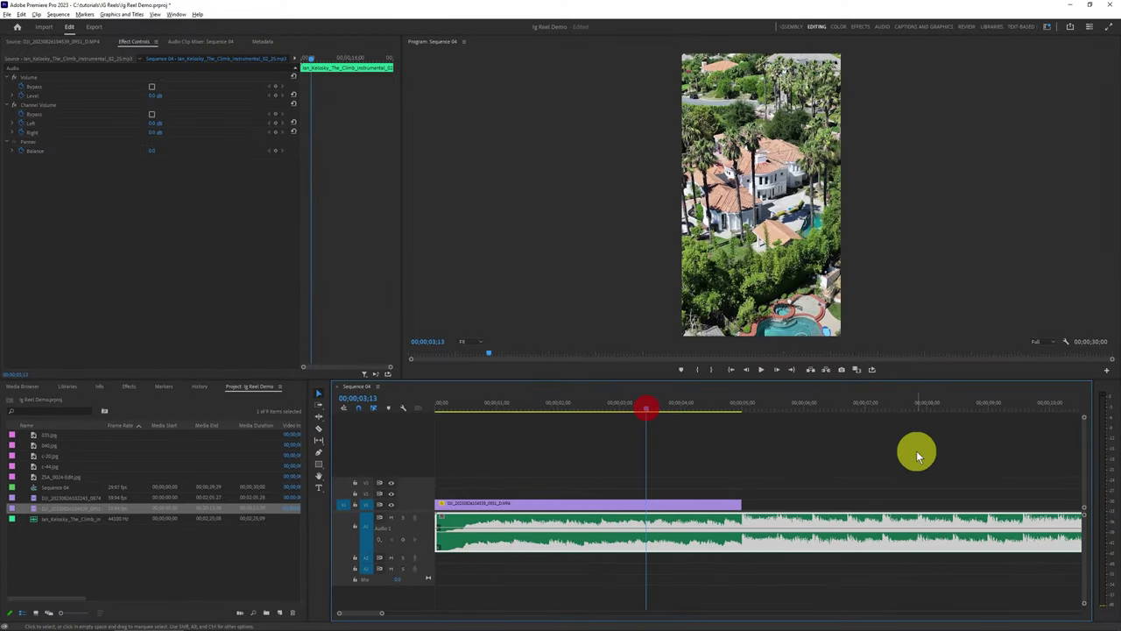
pyautogui.press('space')
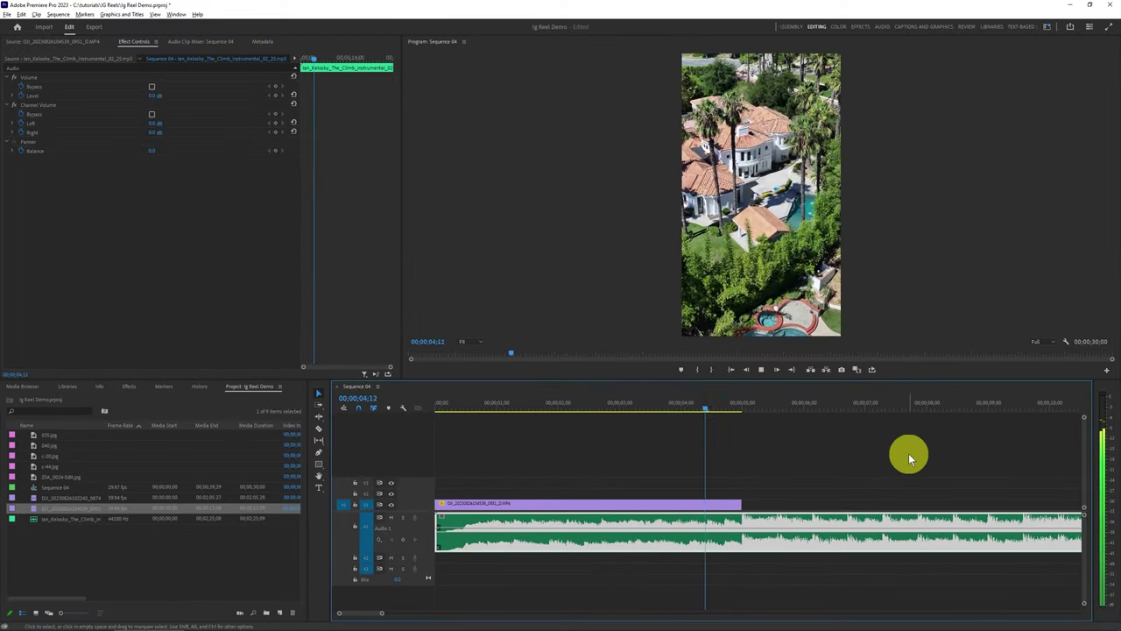
pyautogui.press('space')
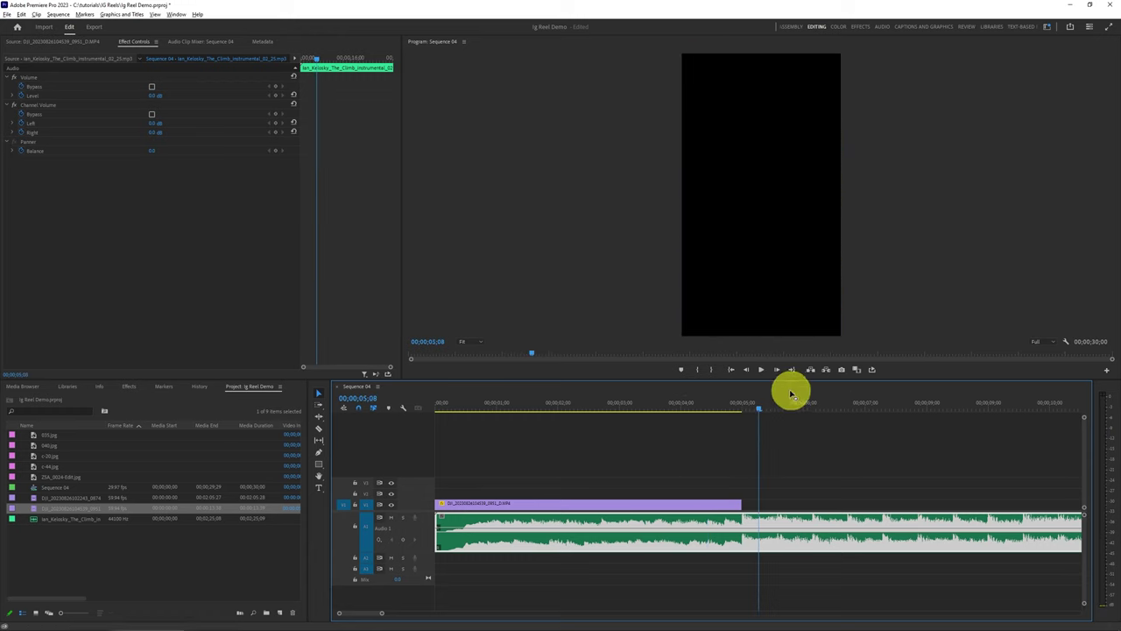
pyautogui.click(727, 508)
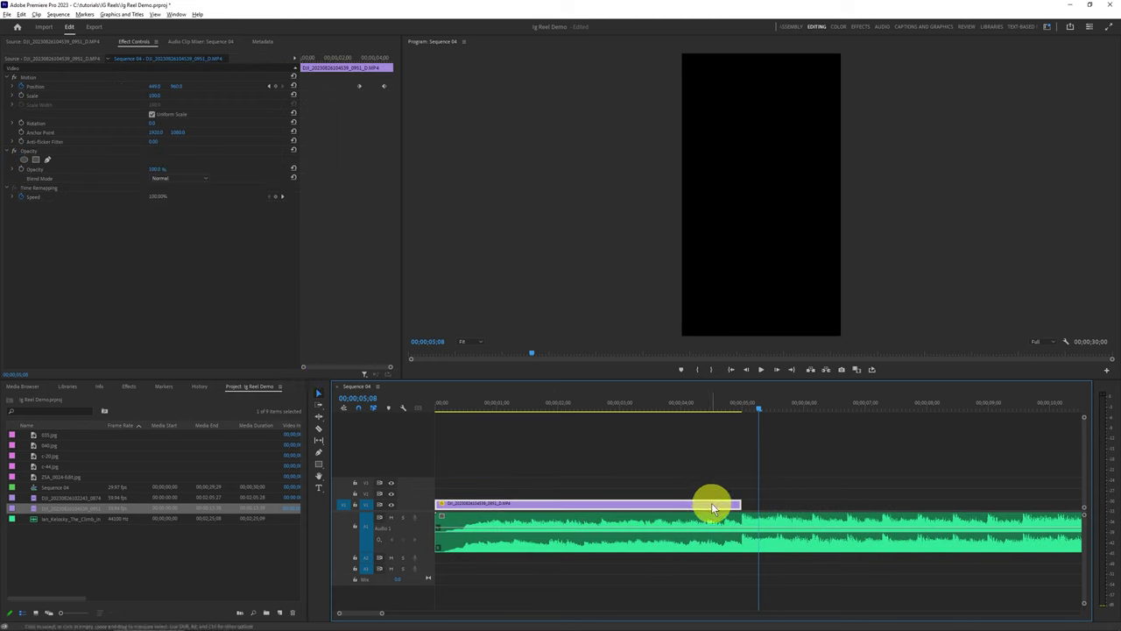
pyautogui.hotkey('shift', 'End')
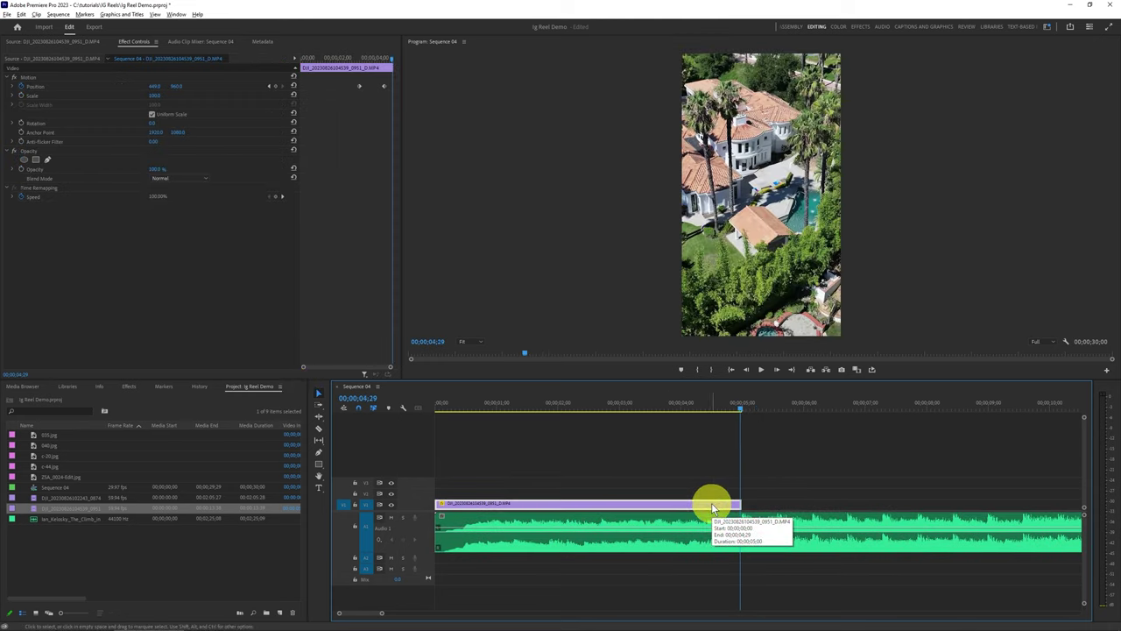
# Step: Preview the images c-44.jpg, c-20.jpg and 035.jpg, and place 035.jpg on V1 directly after the drone clip
pyautogui.doubleClick(12, 467)
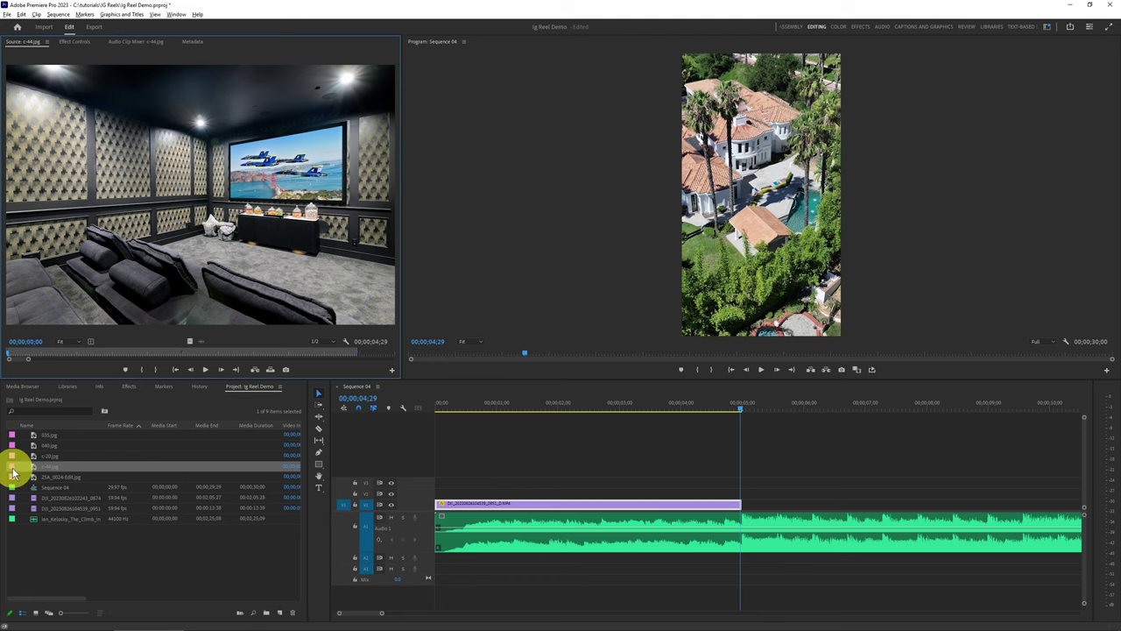
pyautogui.doubleClick(12, 456)
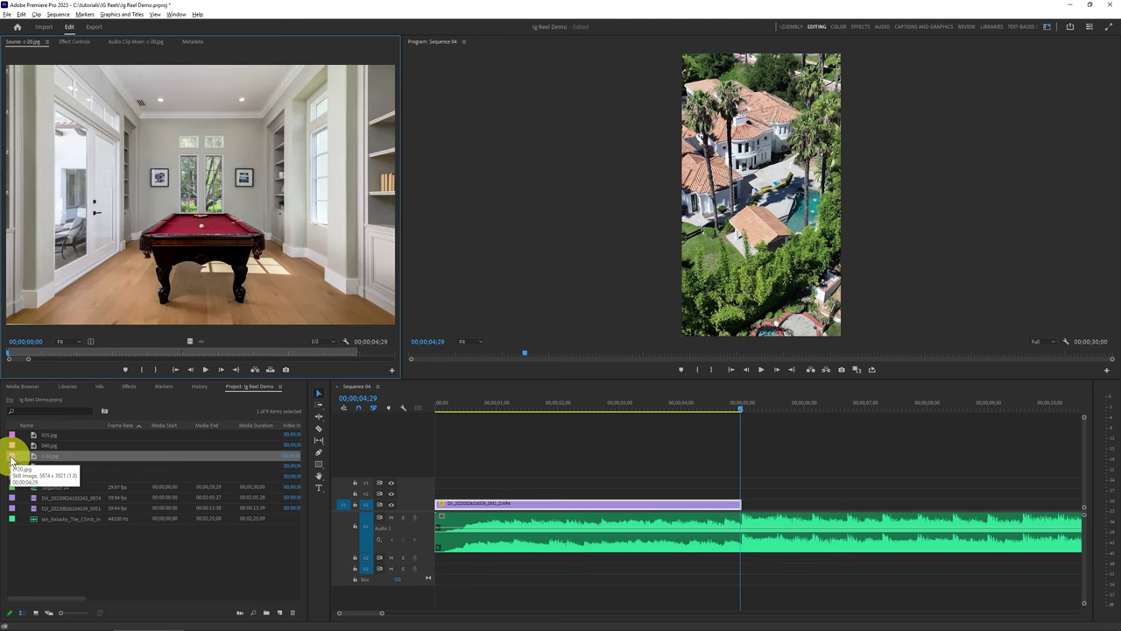
pyautogui.doubleClick(13, 435)
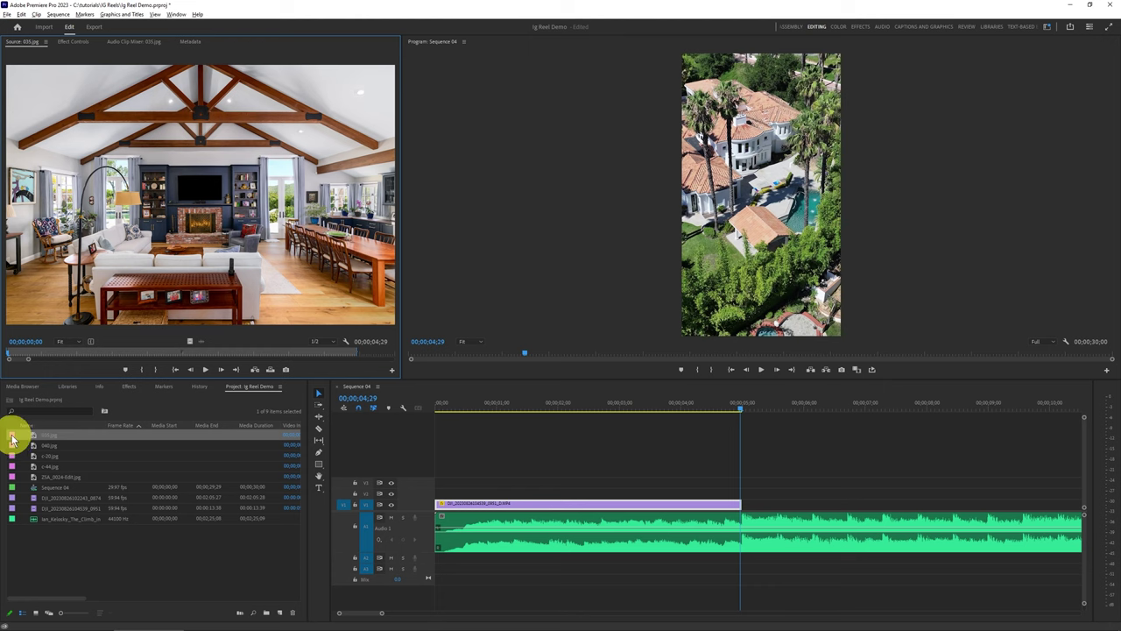
pyautogui.click(11, 438)
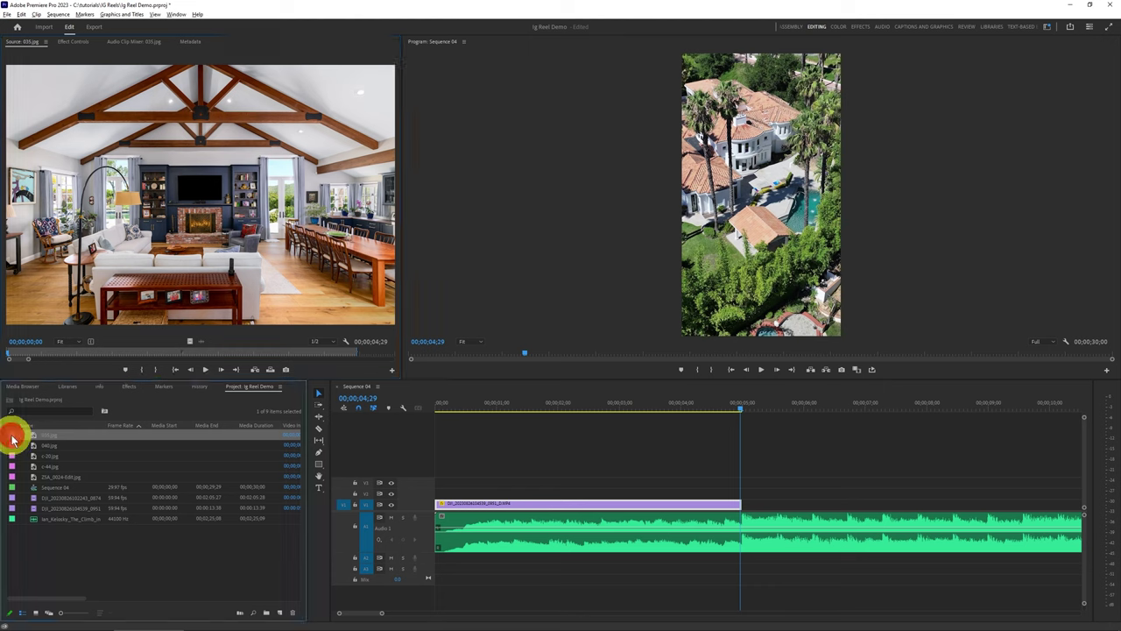
pyautogui.moveTo(11, 438); pyautogui.dragTo(754, 504)
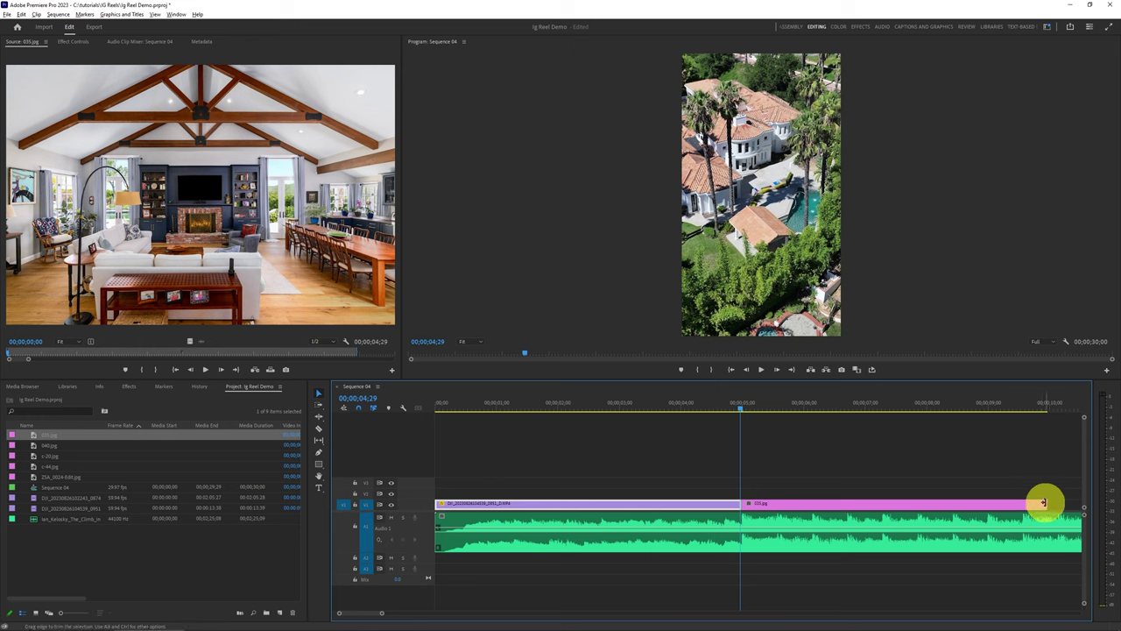
# Step: Try shortening the 035.jpg clip on V1 to end just after 00;00;09;00 and lengthening it past 00;00;10;00
pyautogui.moveTo(1043, 502); pyautogui.dragTo(991, 503)
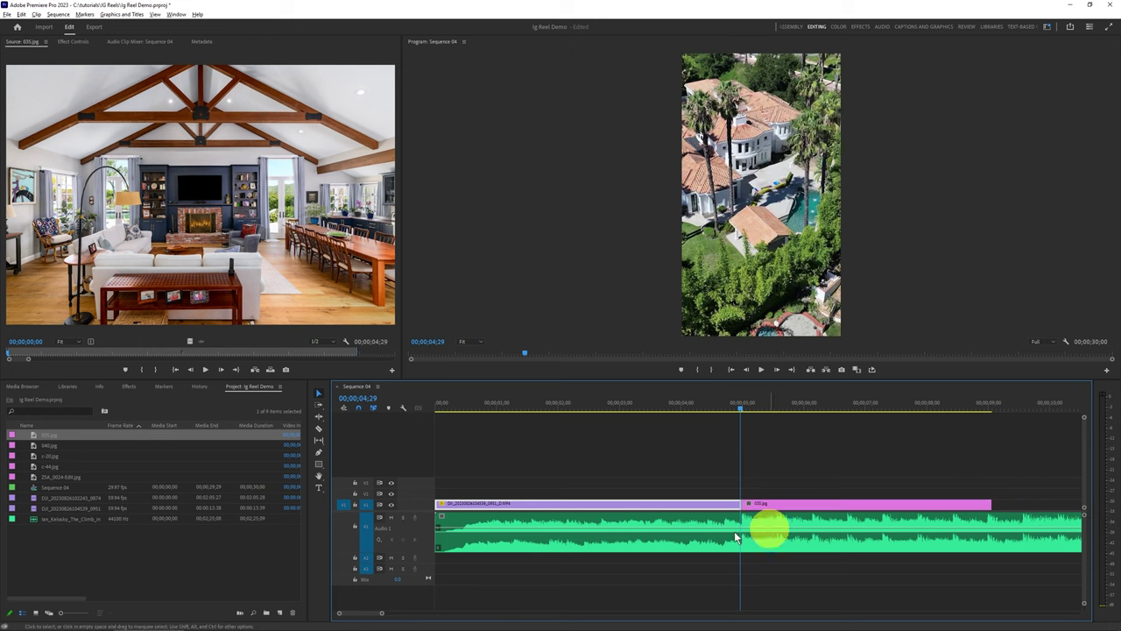
pyautogui.moveTo(383, 614); pyautogui.dragTo(393, 612)
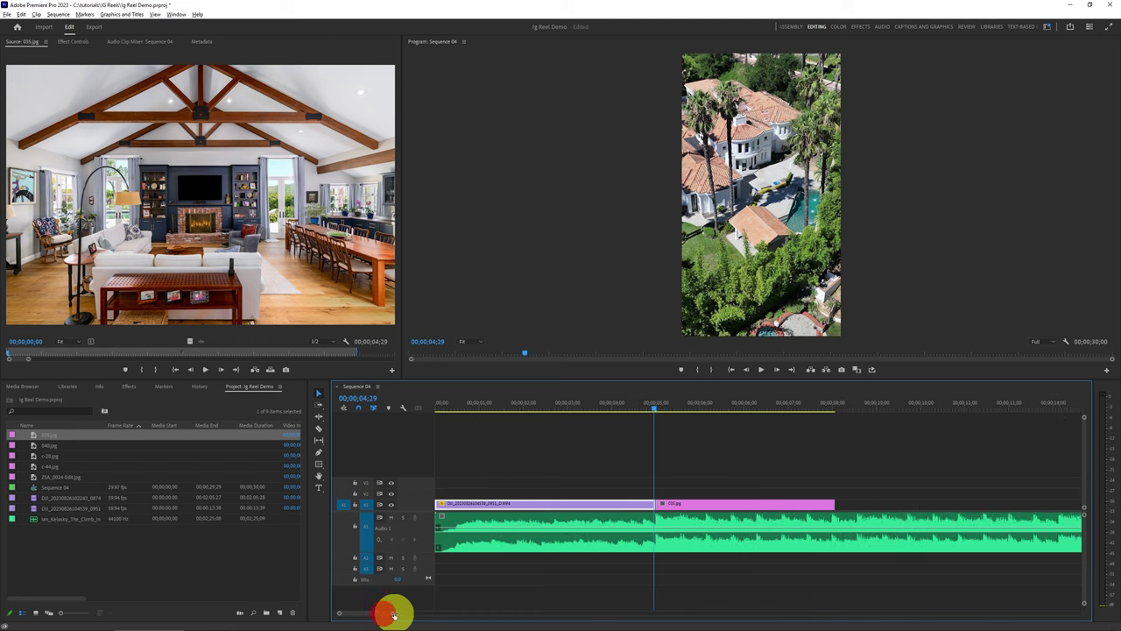
pyautogui.moveTo(829, 503); pyautogui.dragTo(889, 504)
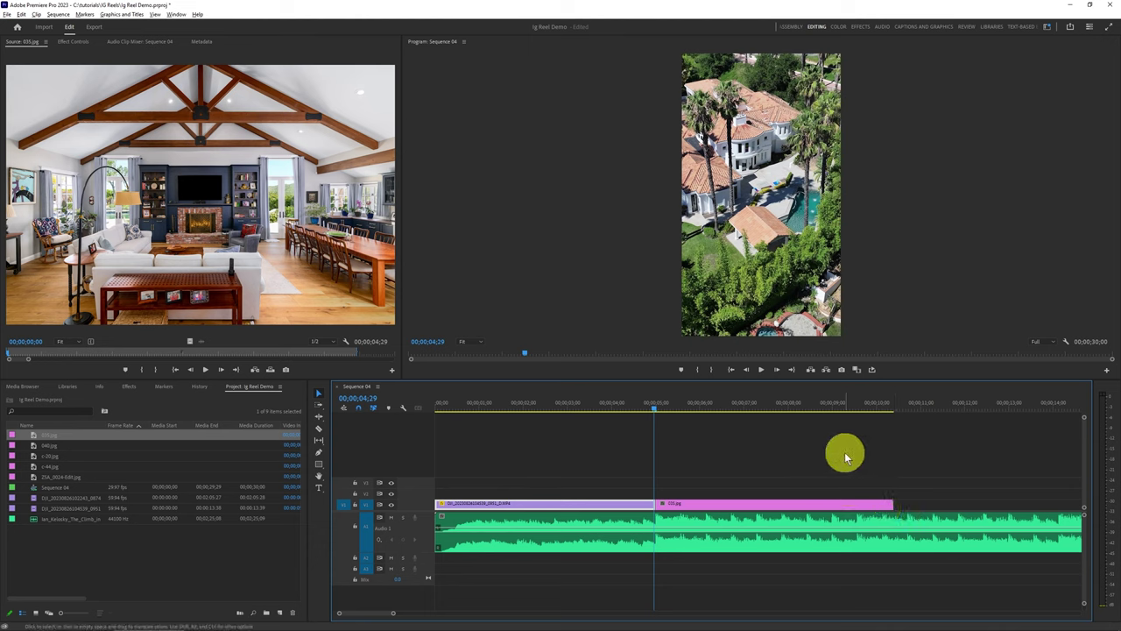
# Step: Play the music over 035.jpg to find the beat at 00;00;09;17 and trim the image's end to that point
pyautogui.press('space')
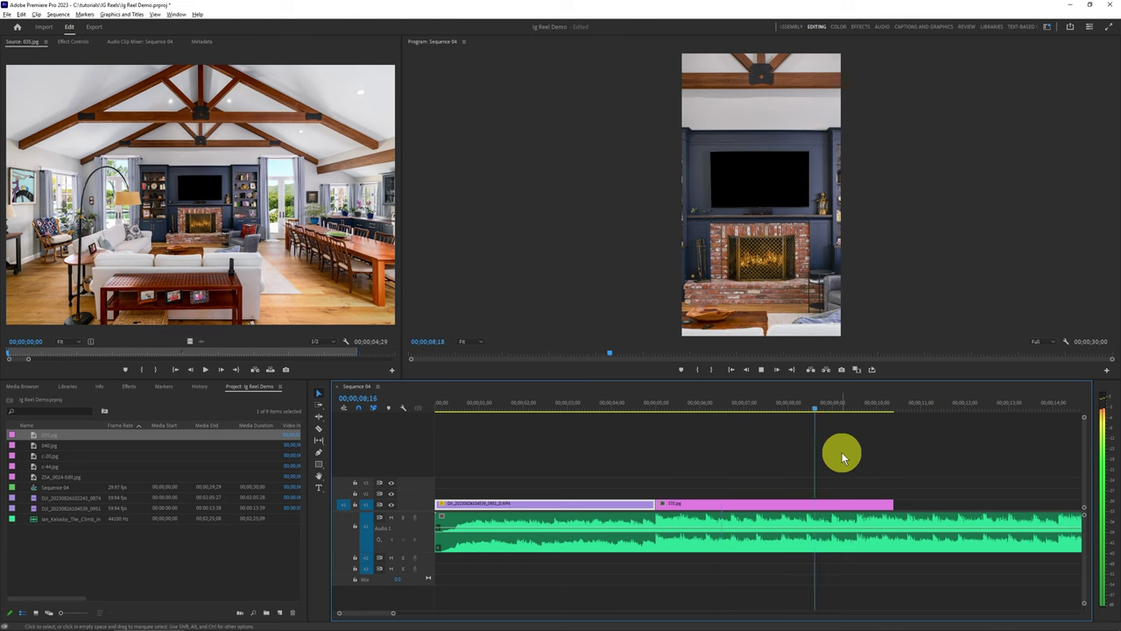
pyautogui.press('space')
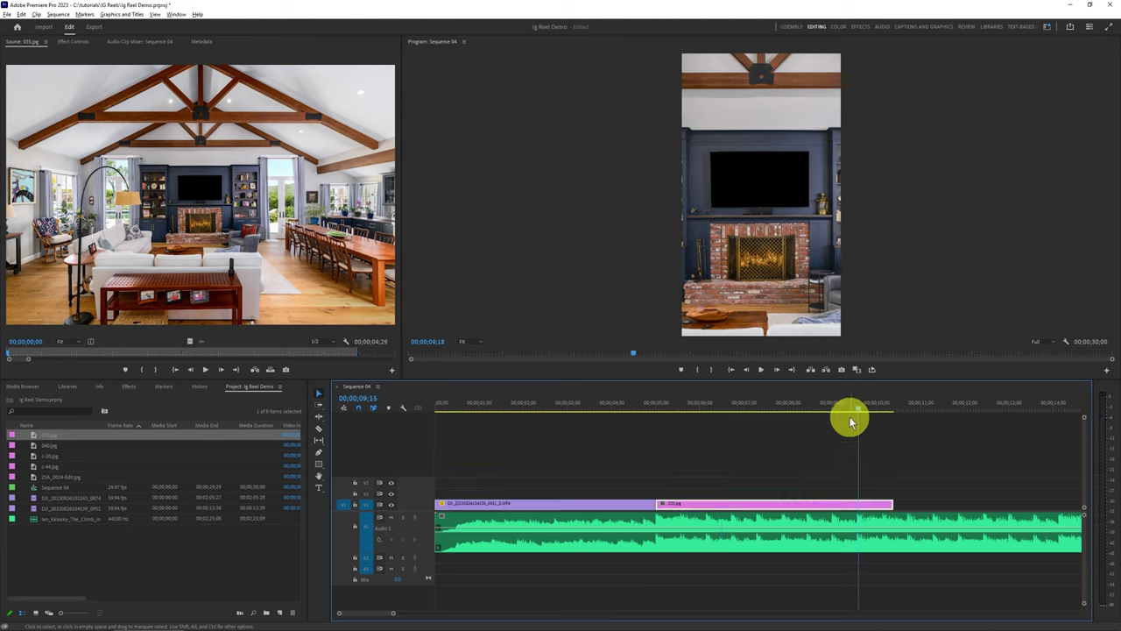
pyautogui.click(858, 407)
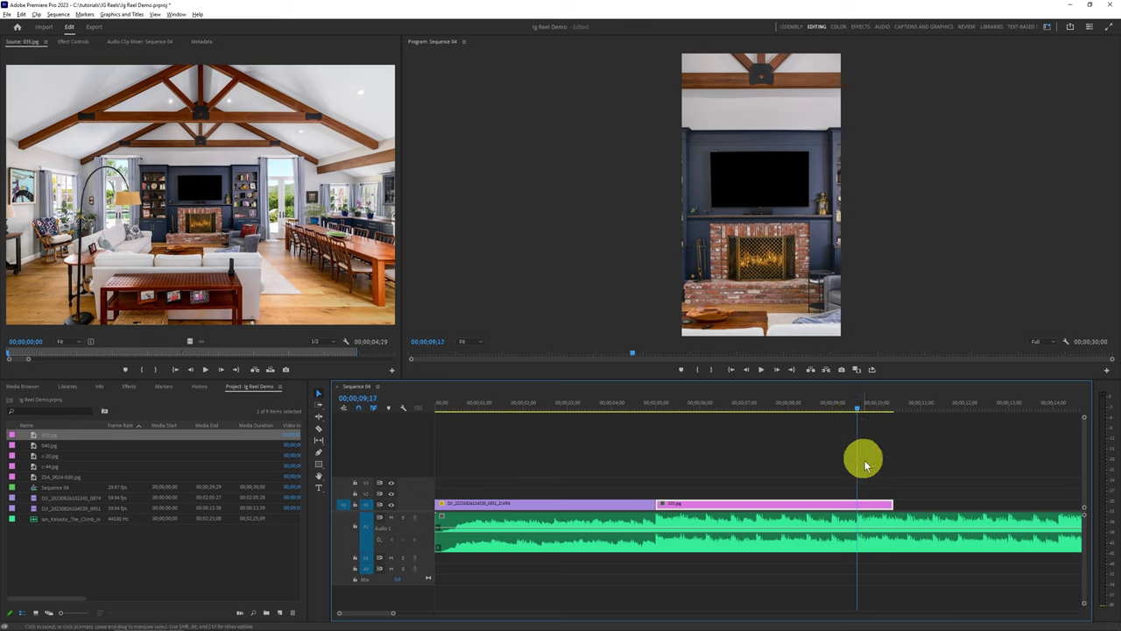
pyautogui.moveTo(890, 504); pyautogui.dragTo(847, 504)
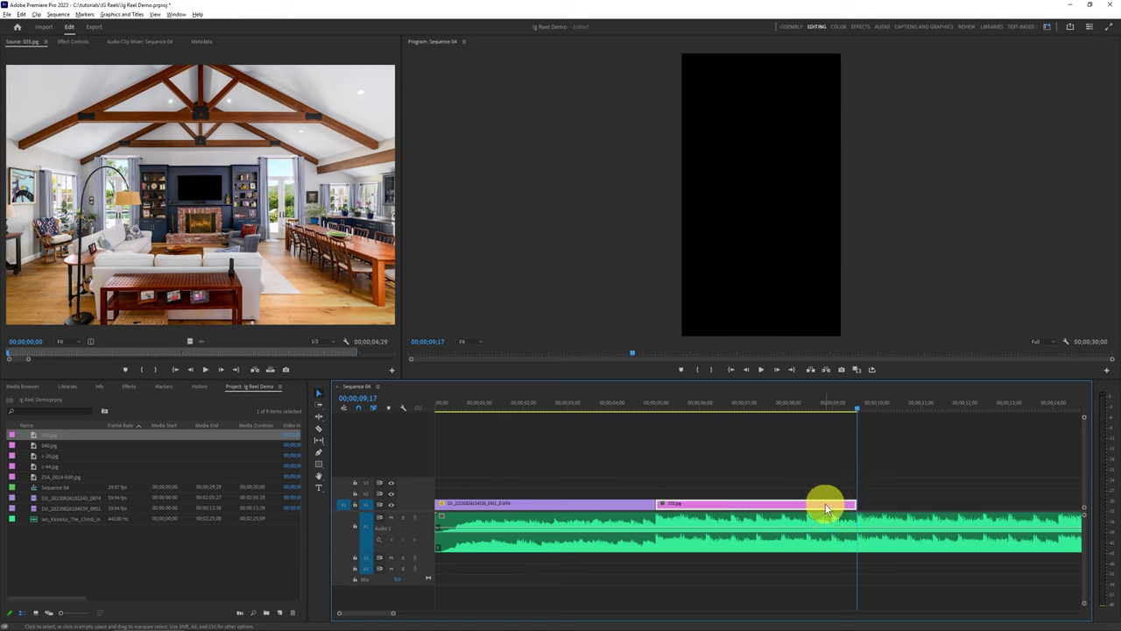
# Step: Scale down 035.jpg in its motion settings at the clip's first frame so more of the living room fits the vertical frame
pyautogui.hotkey('shift', 'Home')
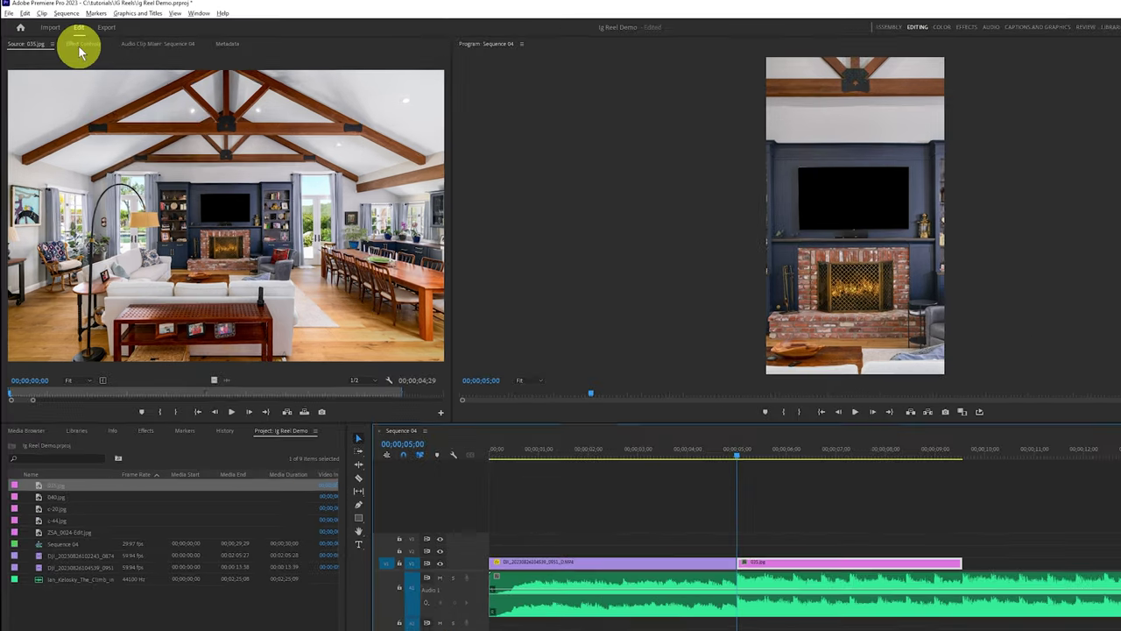
pyautogui.click(78, 44)
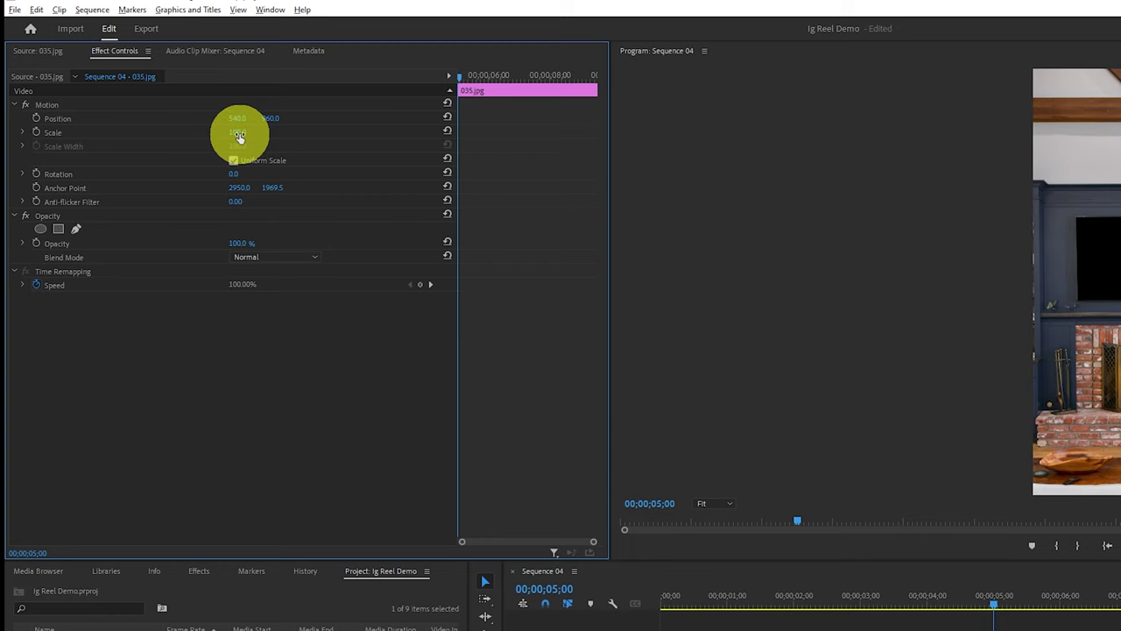
pyautogui.click(22, 133)
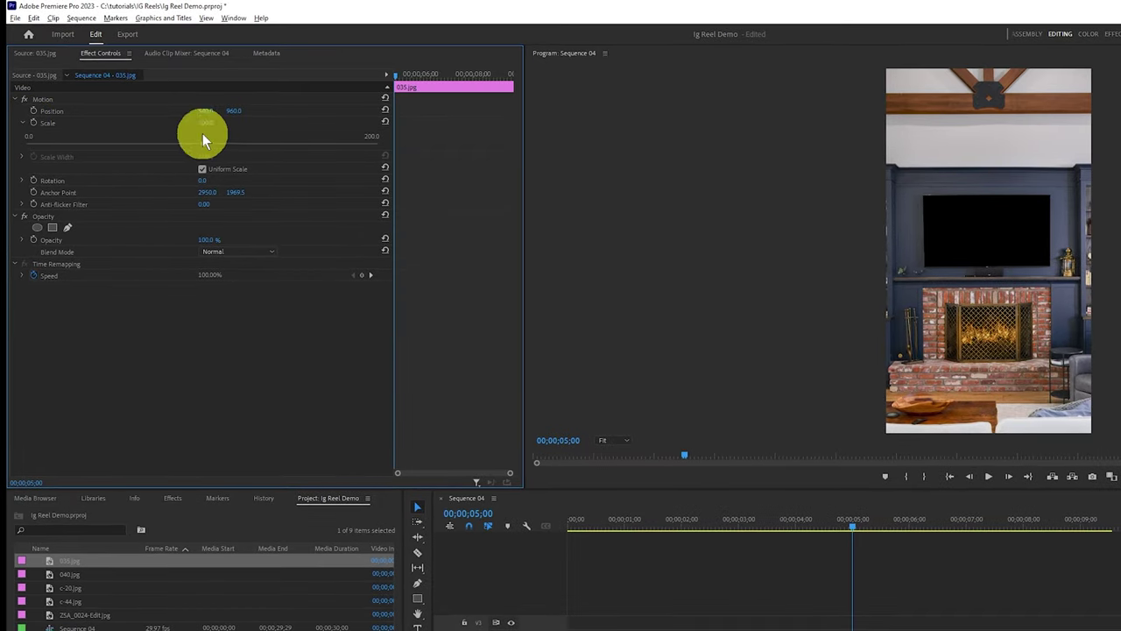
pyautogui.moveTo(195, 143); pyautogui.dragTo(119, 158)
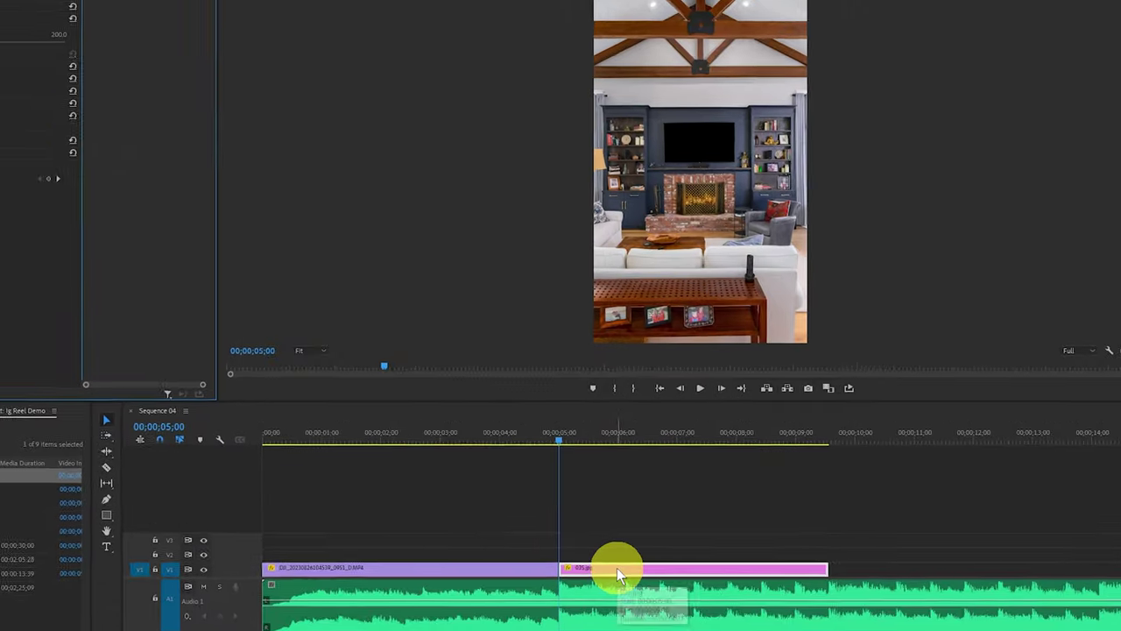
# Step: Set the 035.jpg clip to frame size and start position and scale keyframes at its first frame, 00;00;05;00
pyautogui.rightClick(618, 572)
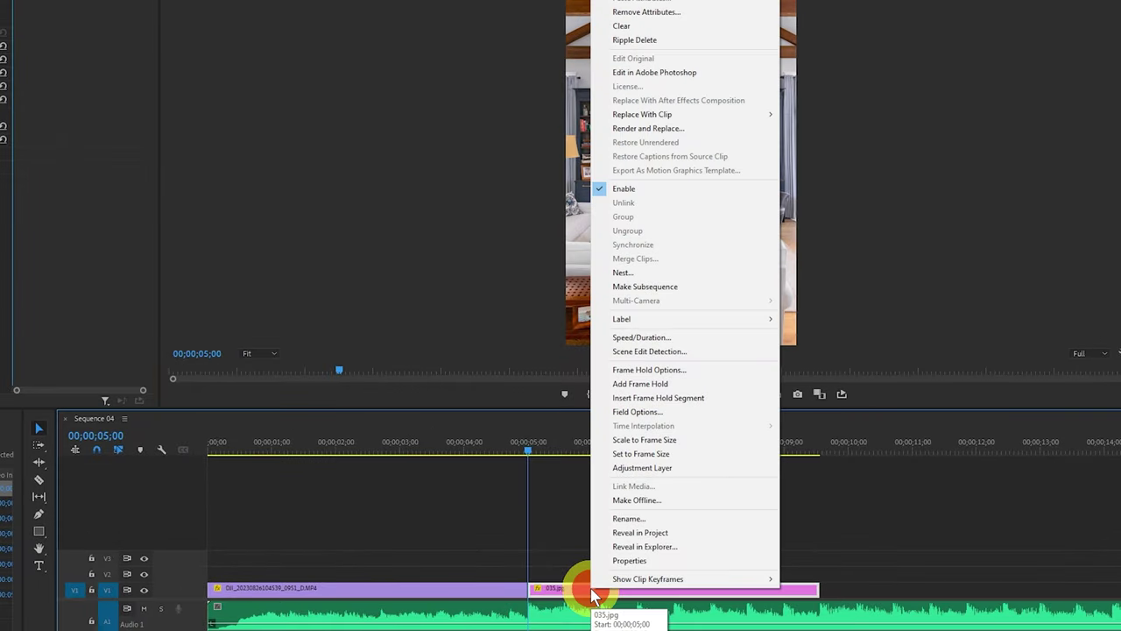
pyautogui.click(644, 442)
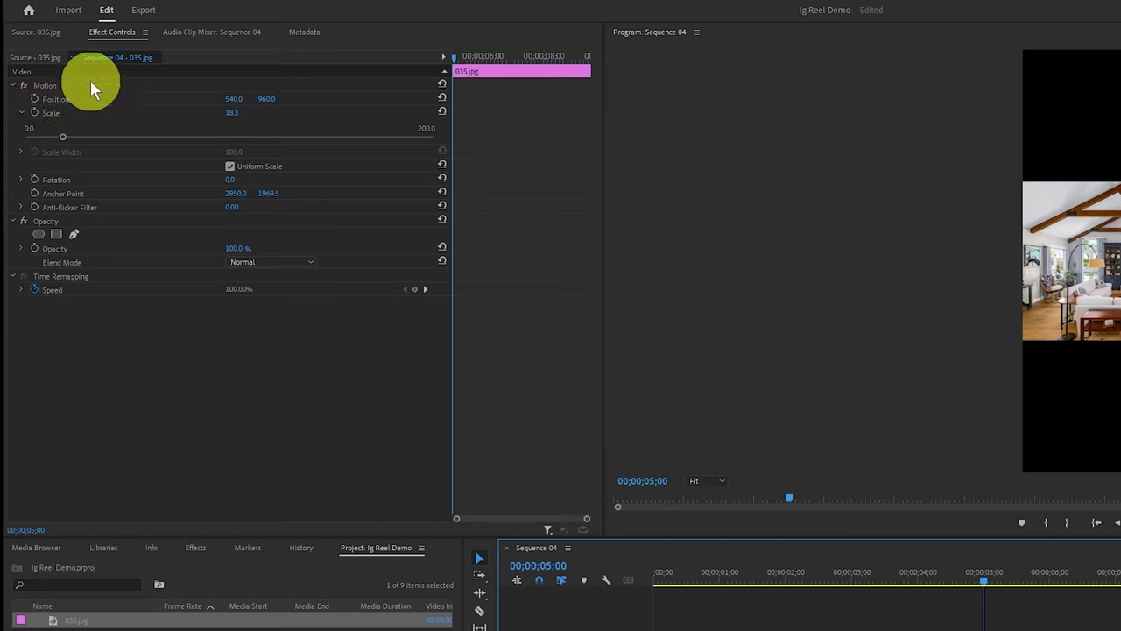
pyautogui.click(34, 100)
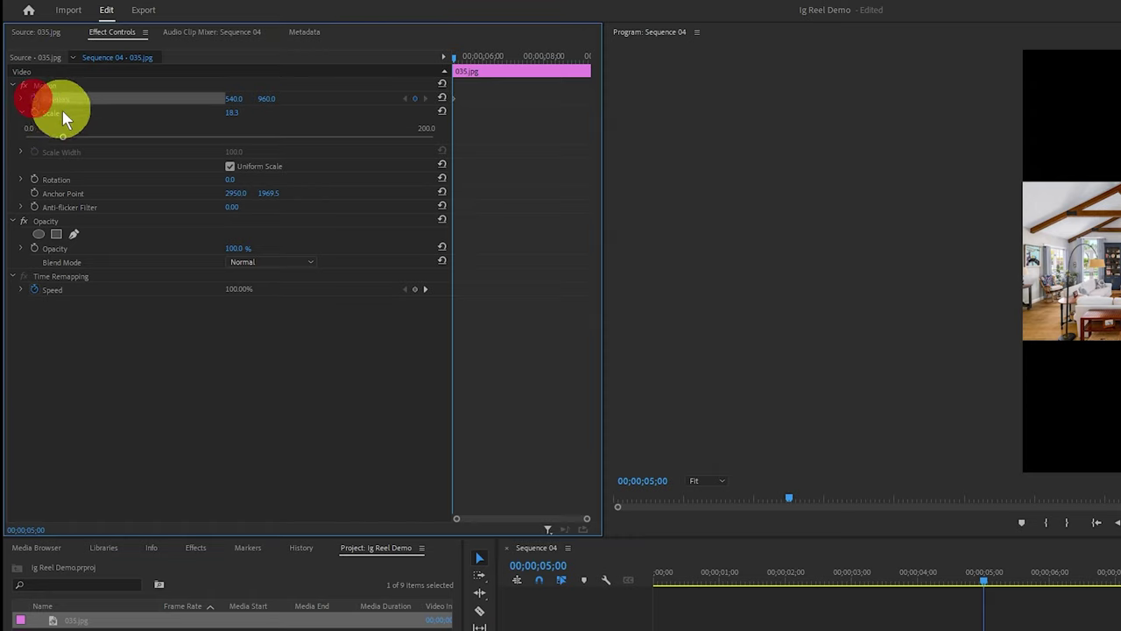
pyautogui.click(33, 113)
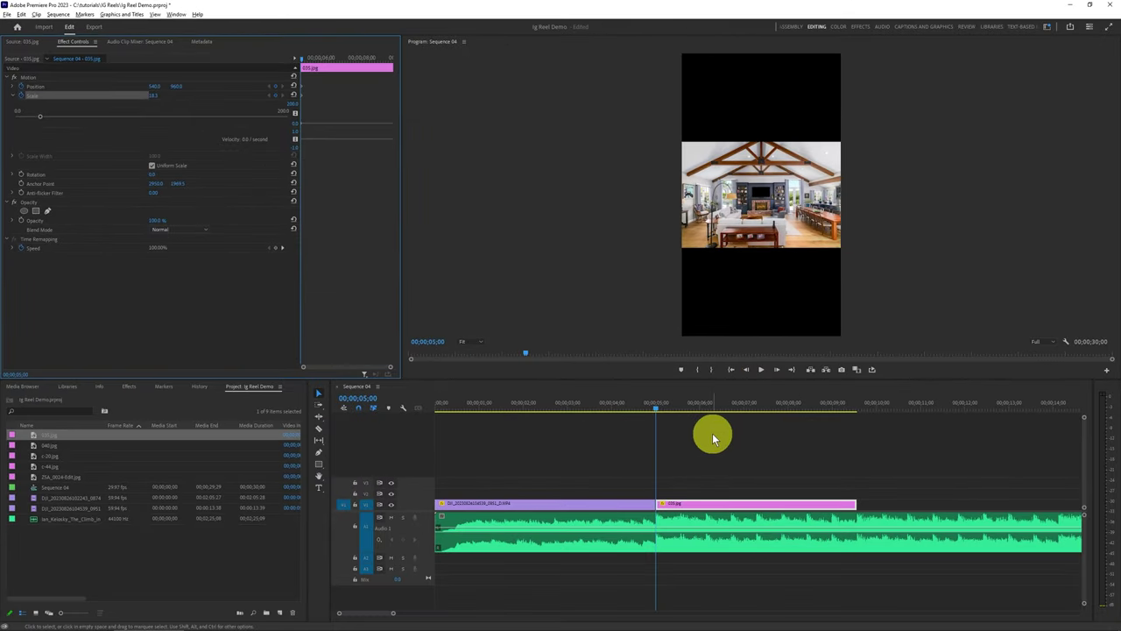
# Step: At 00;00;05;13, add position and scale keyframes to 035.jpg and scale the image up to 51.7
pyautogui.press('space')
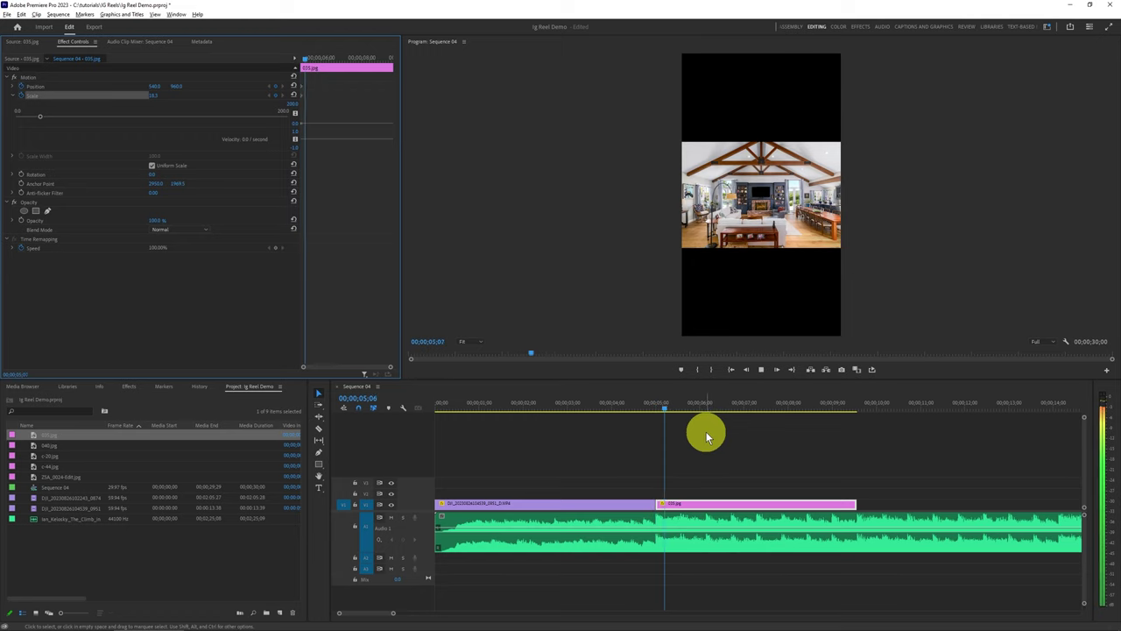
pyautogui.press('space')
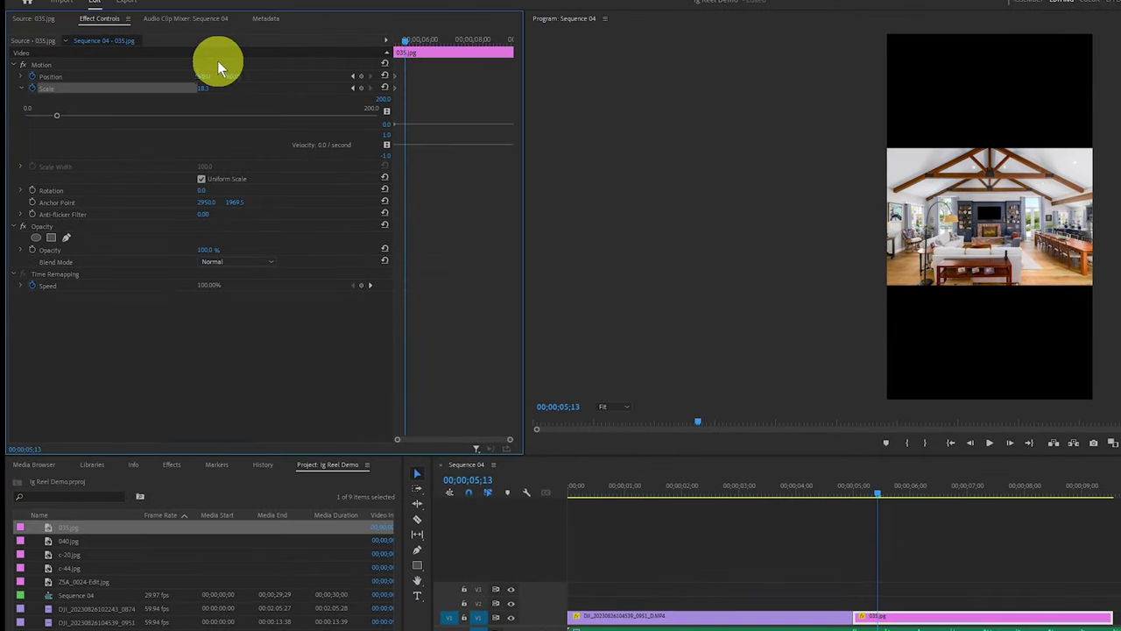
pyautogui.click(362, 77)
pyautogui.click(363, 89)
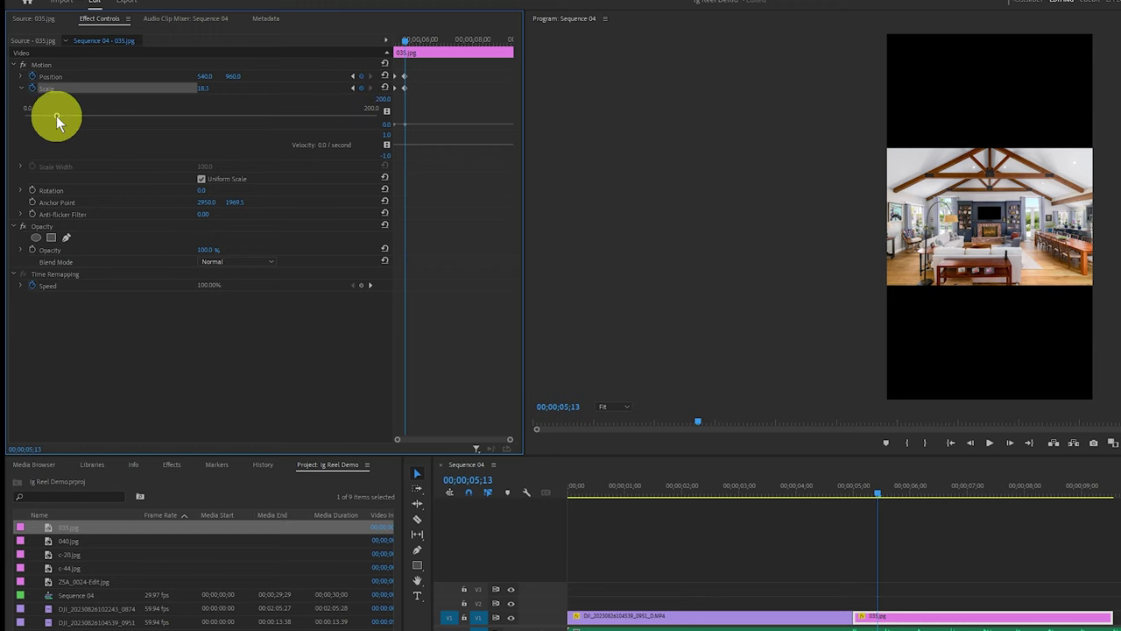
pyautogui.moveTo(57, 114); pyautogui.dragTo(115, 123)
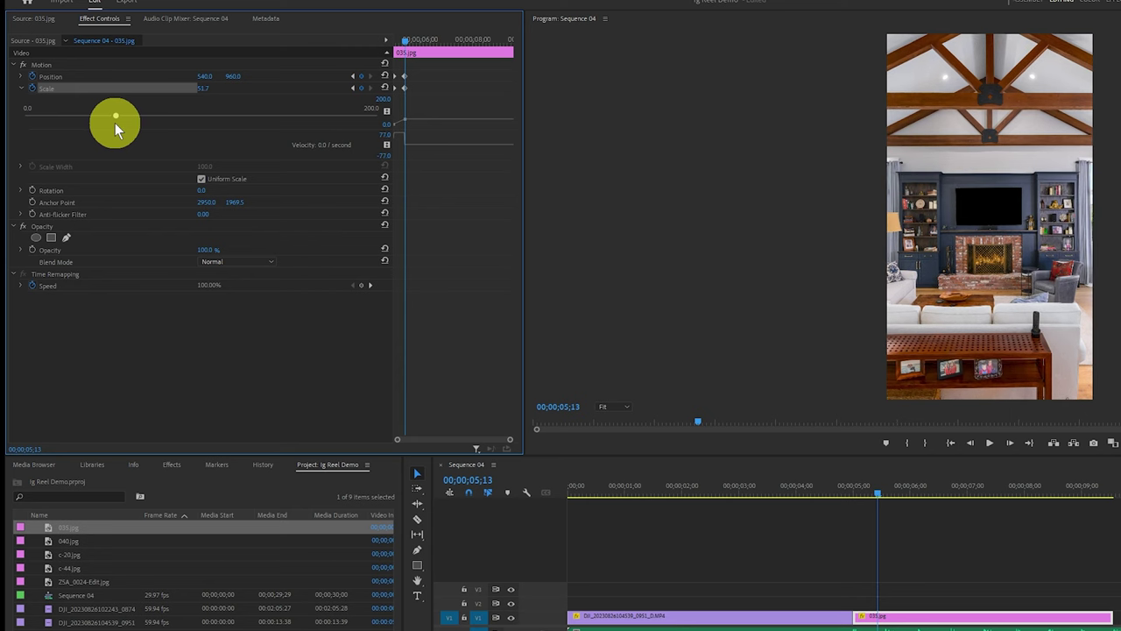
# Step: Animate the horizontal position of 035.jpg from the floor lamp at 00;00;05;13 to the dining table at 00;00;09;16, ending near X -309
pyautogui.moveTo(203, 77); pyautogui.dragTo(538, 113)
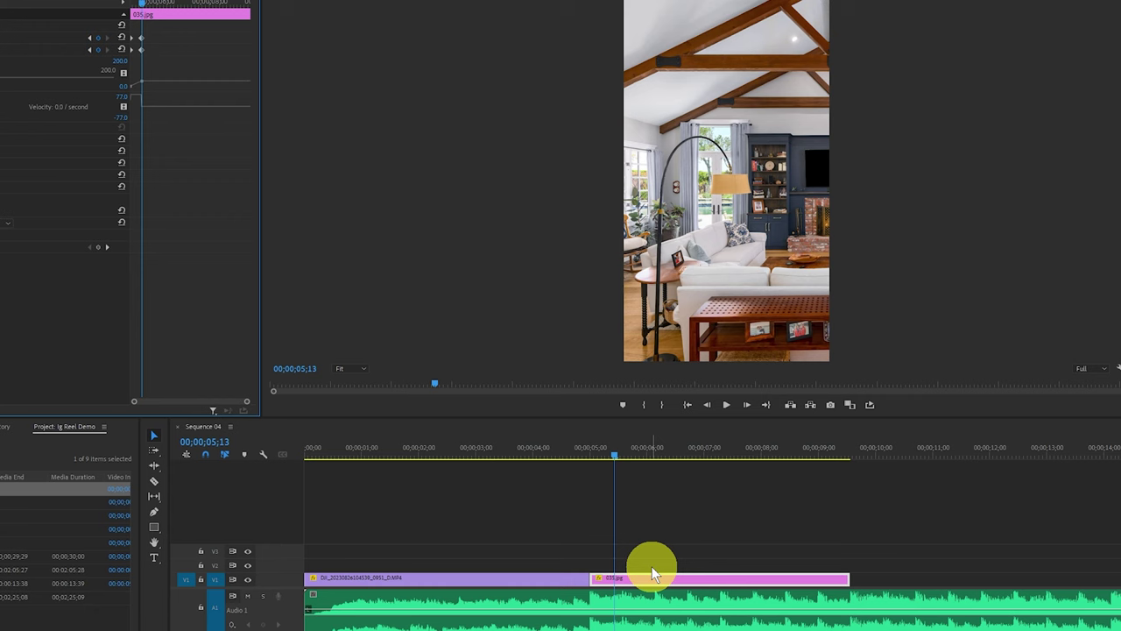
pyautogui.press('Down')
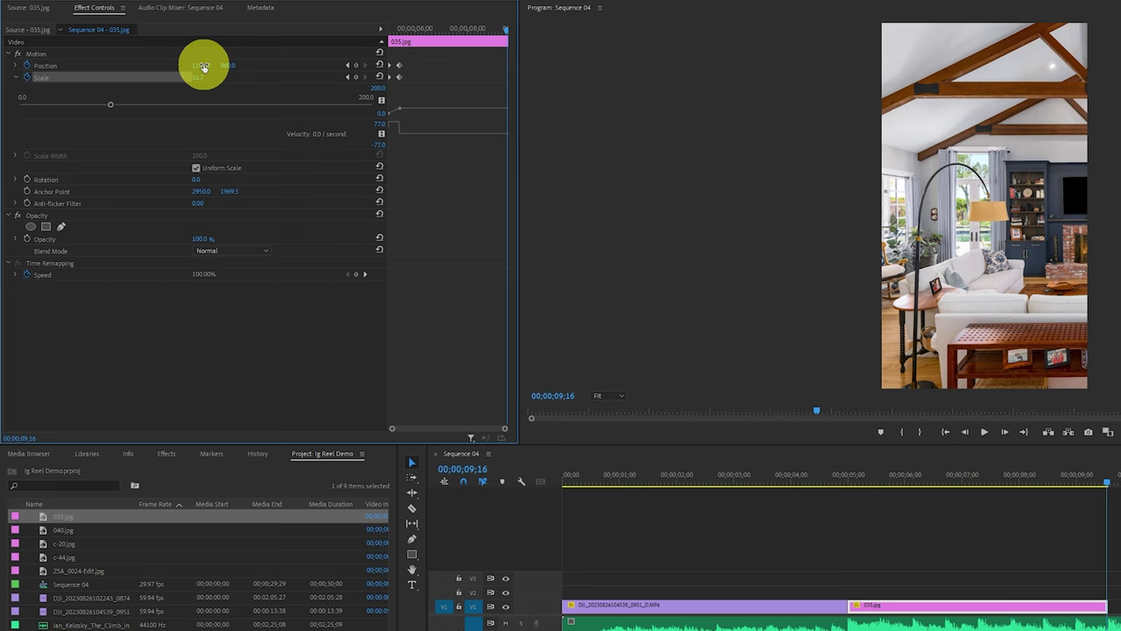
pyautogui.moveTo(203, 65)
pyautogui.mouseDown()
pyautogui.moveTo(12, 52)
pyautogui.moveTo(213, 75)
pyautogui.moveTo(205, 70)
pyautogui.mouseUp()
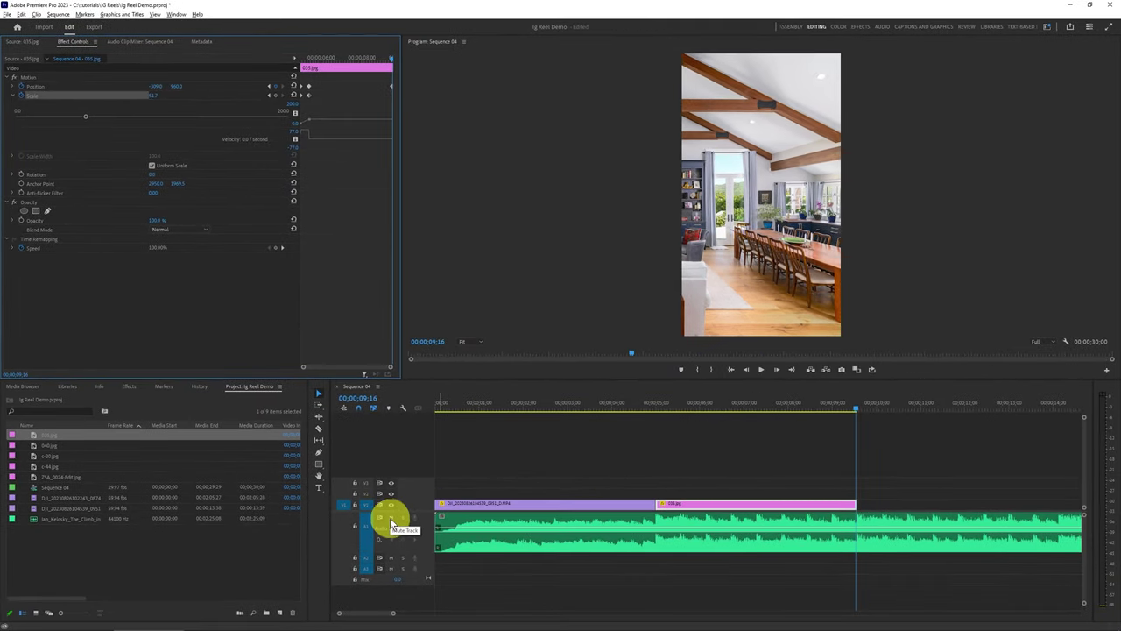
# Step: Mute the music track and play the sequence from 00;00;04;08 to review the motion on 035.jpg
pyautogui.click(390, 517)
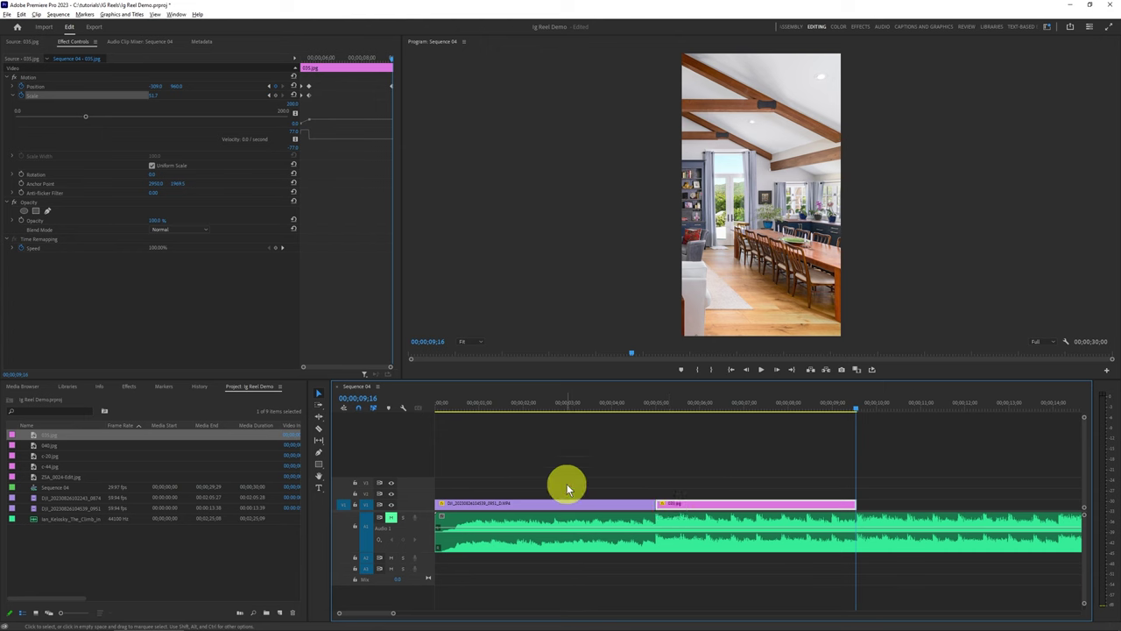
pyautogui.click(623, 406)
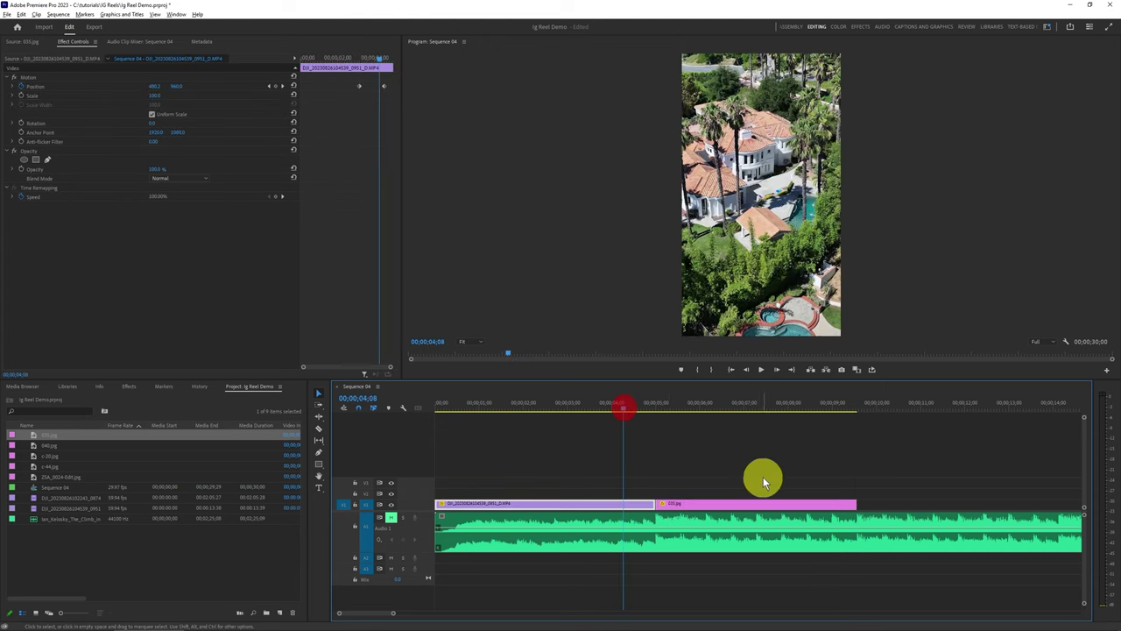
pyautogui.press('space')
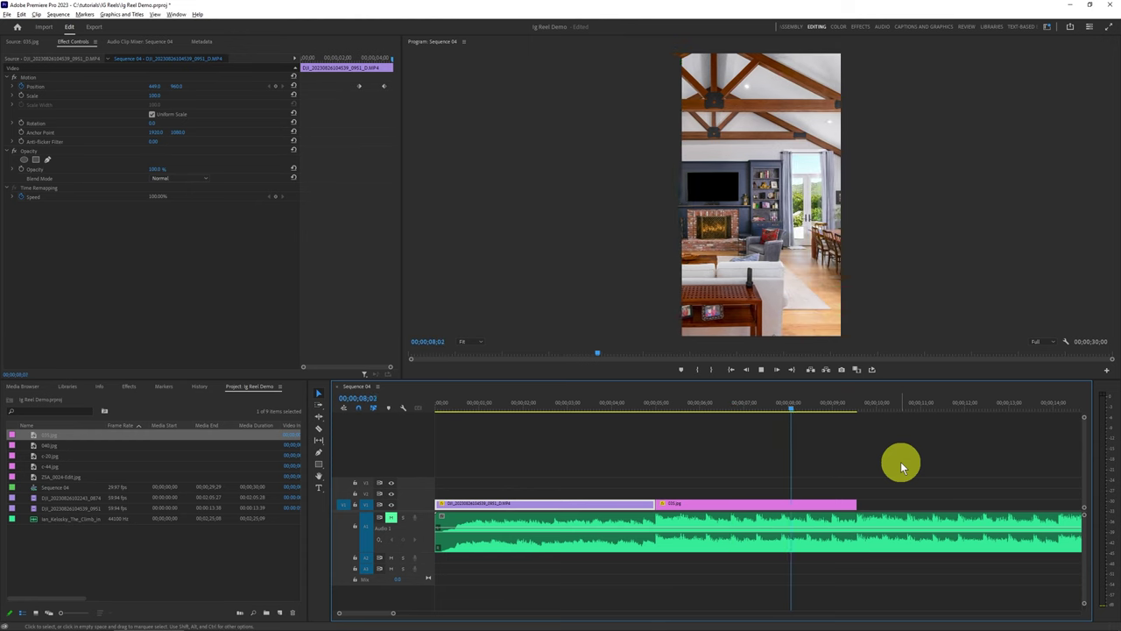
pyautogui.press('space')
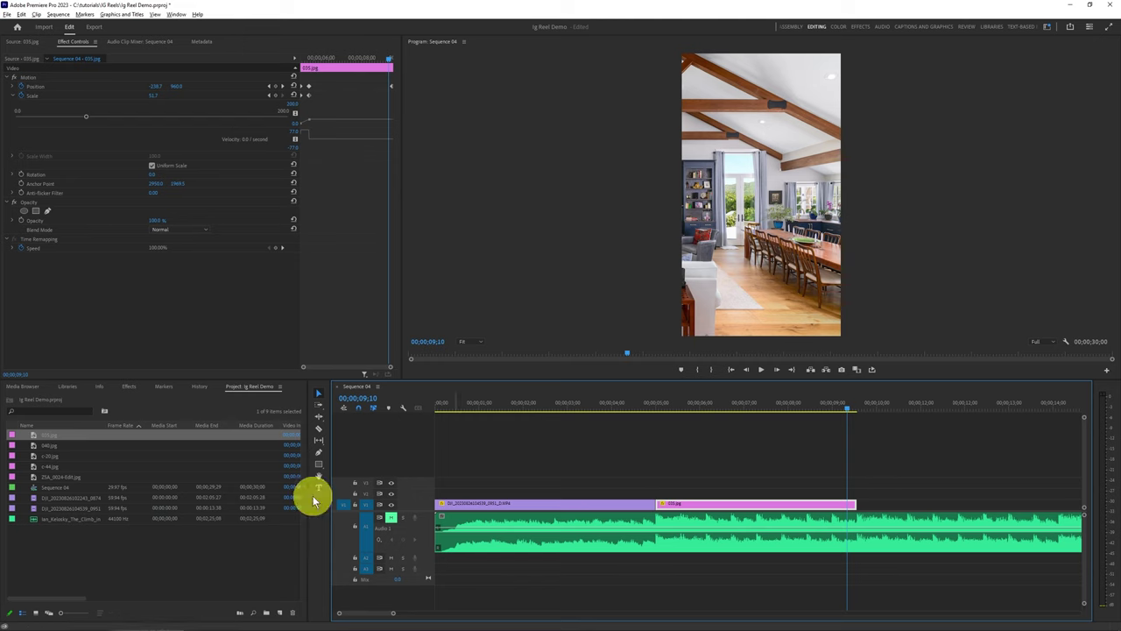
# Step: Preview the images c-44.jpg and c-20.jpg, and place c-20.jpg on V1 directly after 035.jpg
pyautogui.doubleClick(12, 465)
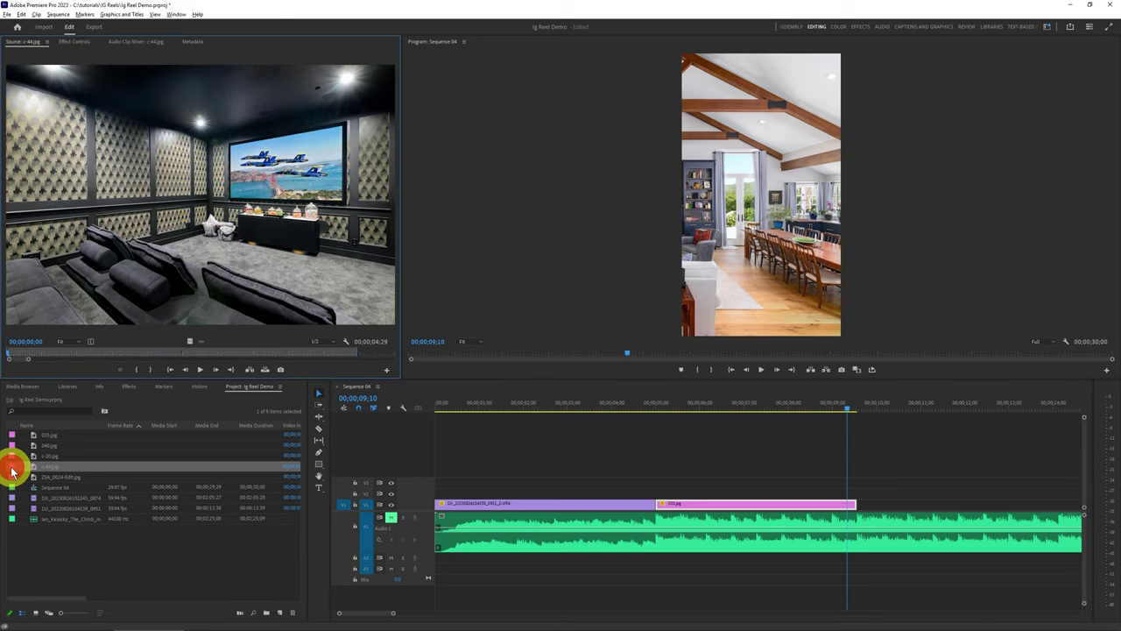
pyautogui.doubleClick(13, 457)
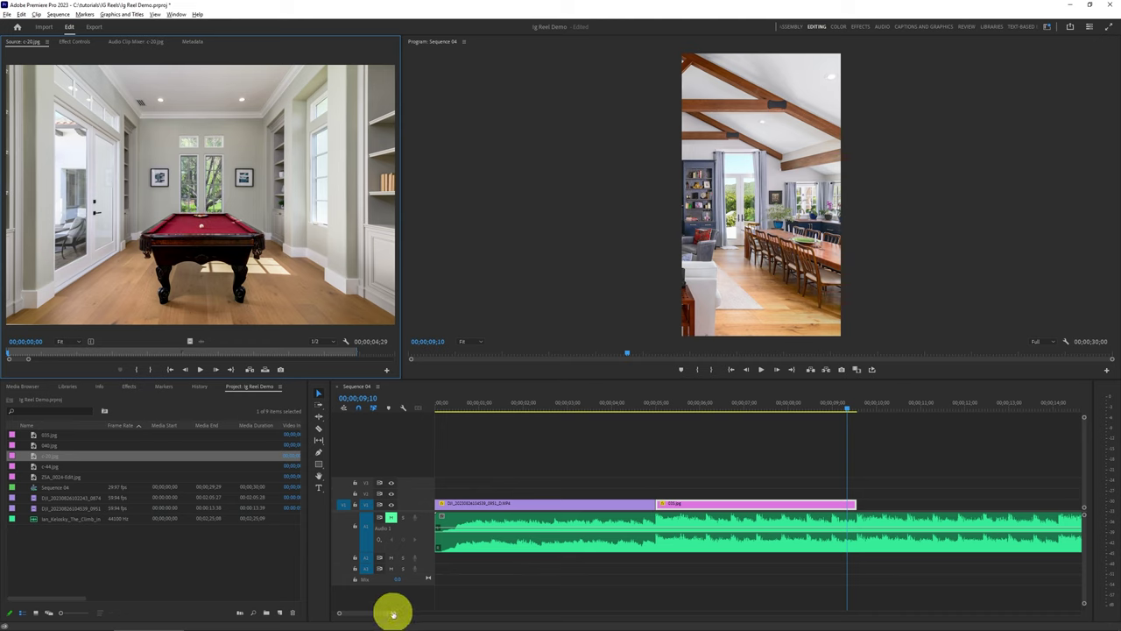
pyautogui.moveTo(393, 613); pyautogui.dragTo(400, 613)
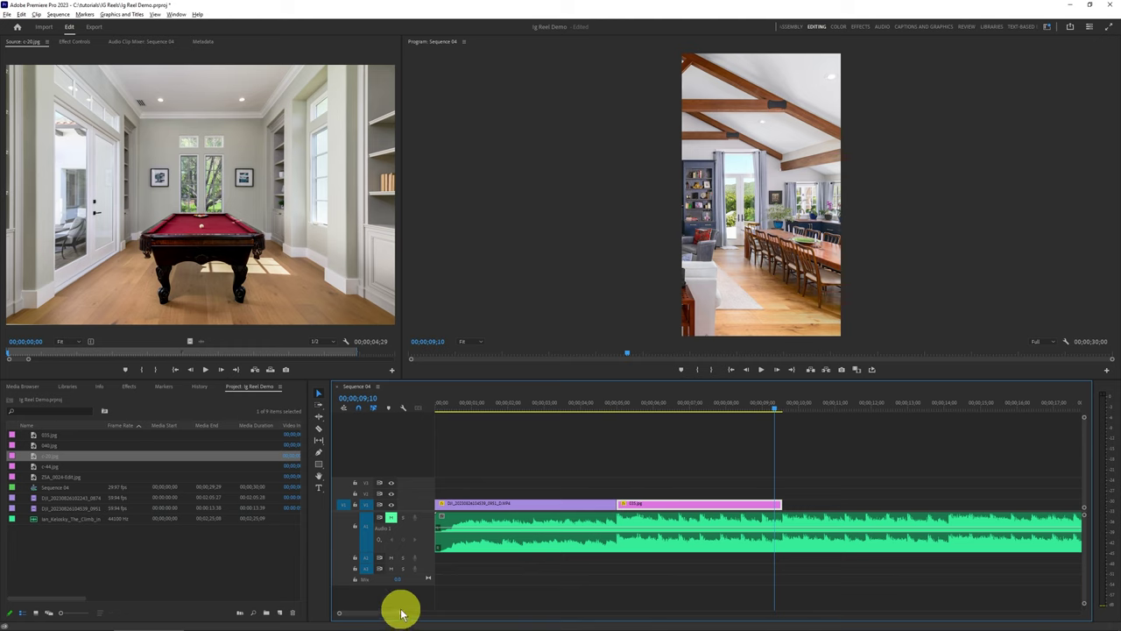
pyautogui.moveTo(9, 462); pyautogui.dragTo(781, 508)
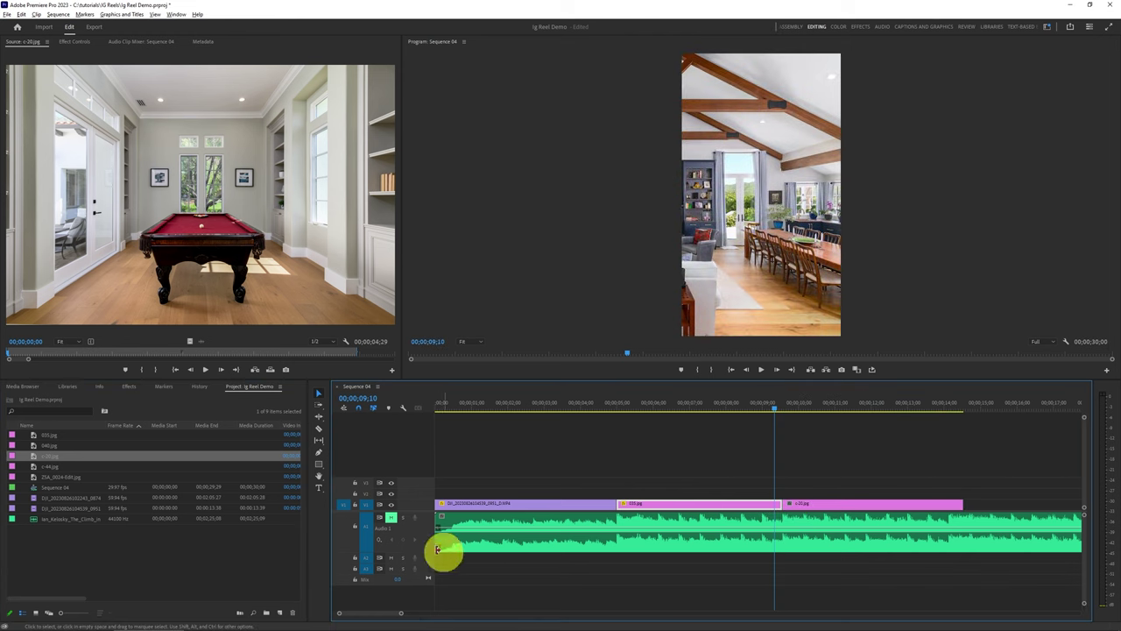
# Step: Unmute the music, play it over c-20.jpg to find the beat at 00;00;14;03, and trim the image's end to that point
pyautogui.click(390, 517)
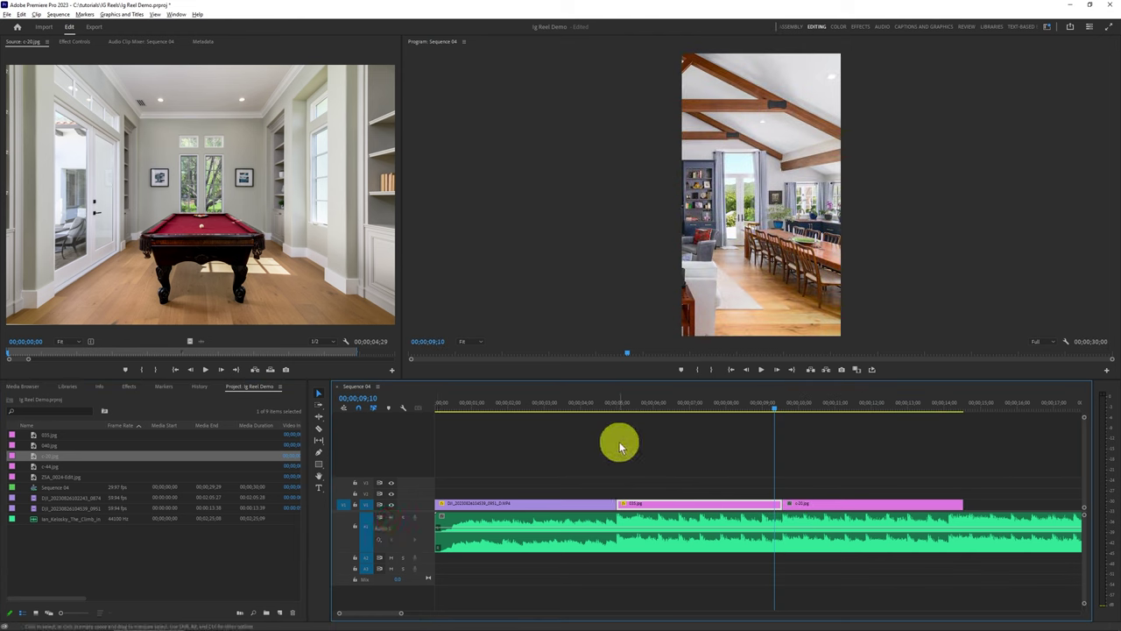
pyautogui.press('space')
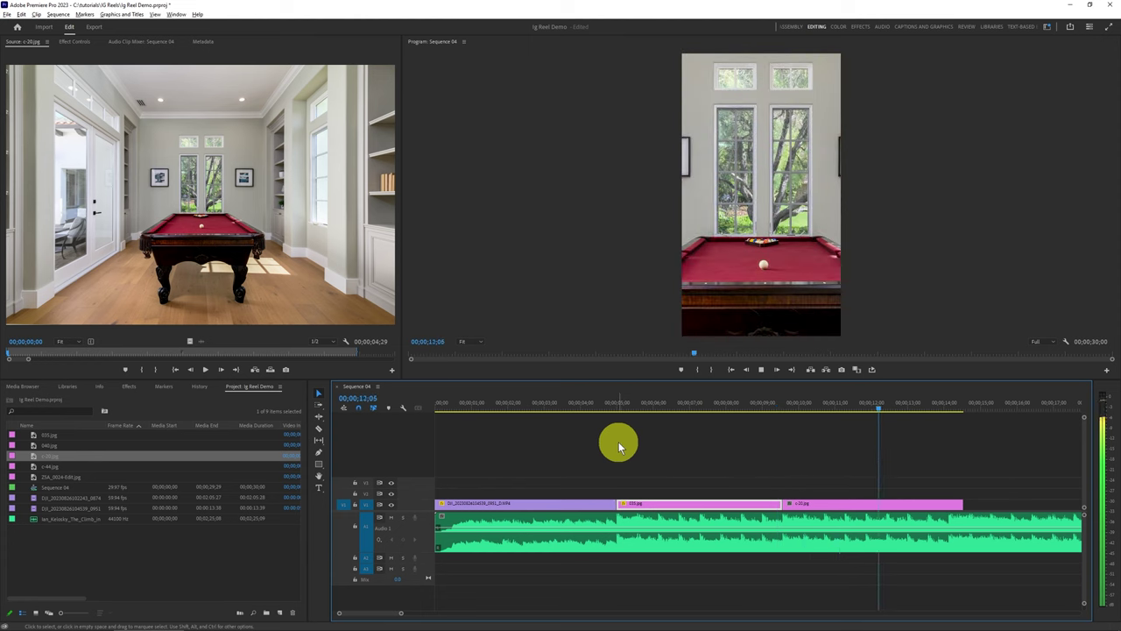
pyautogui.press('space')
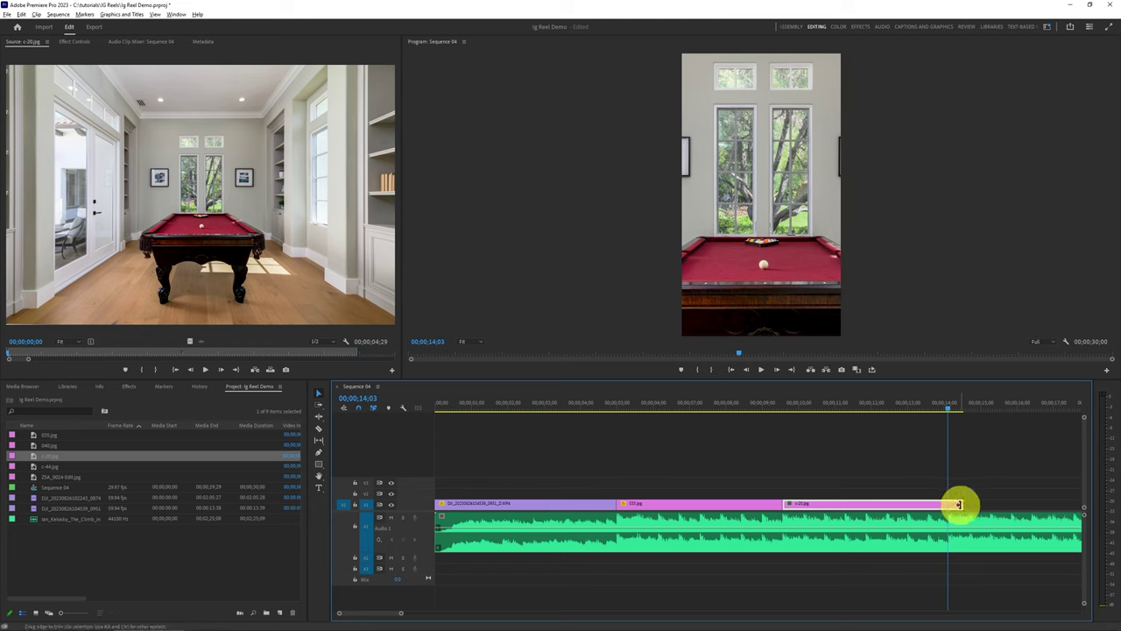
pyautogui.moveTo(960, 504); pyautogui.dragTo(946, 505)
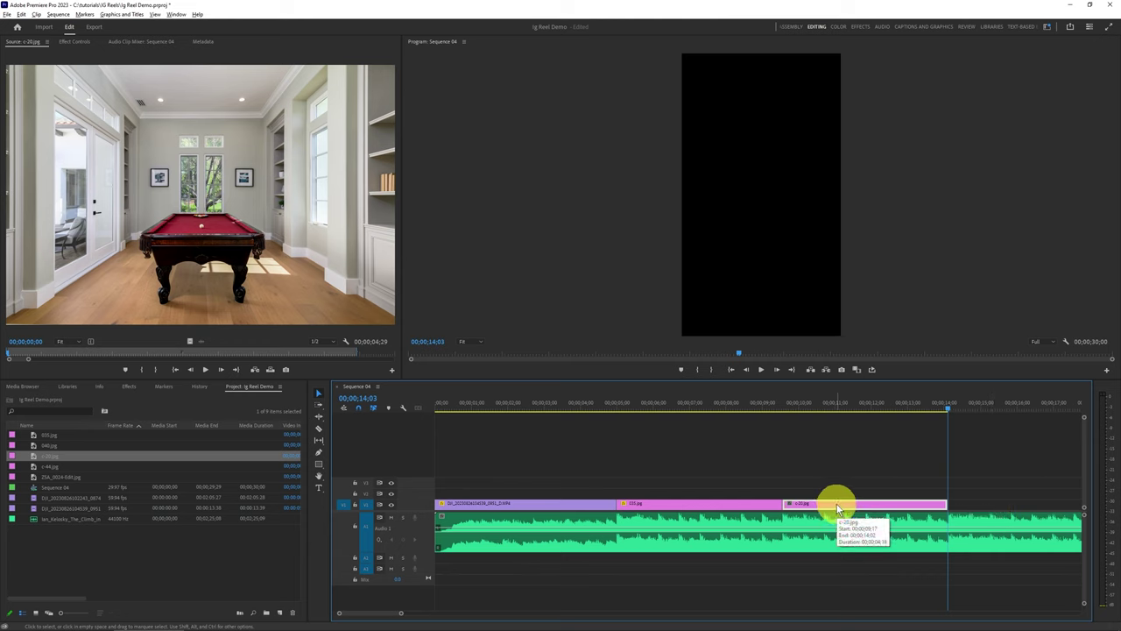
# Step: Animate a slow zoom on c-20.jpg with scale keyframes, from 50.7 at its first frame to about 59 at 00;00;14;02
pyautogui.press('Up')
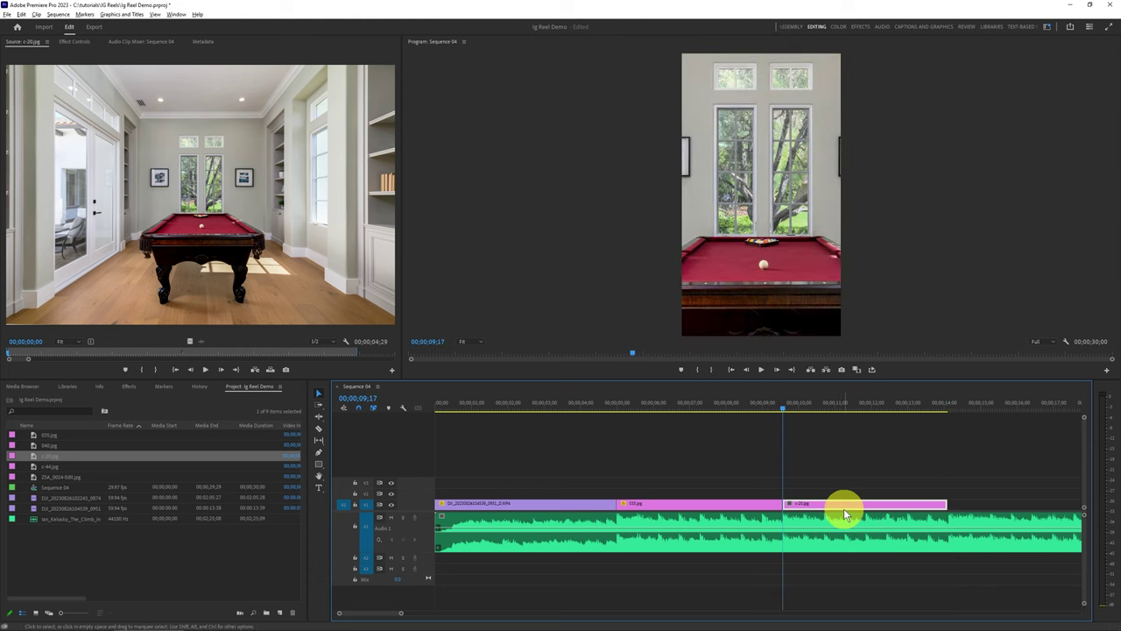
pyautogui.click(71, 44)
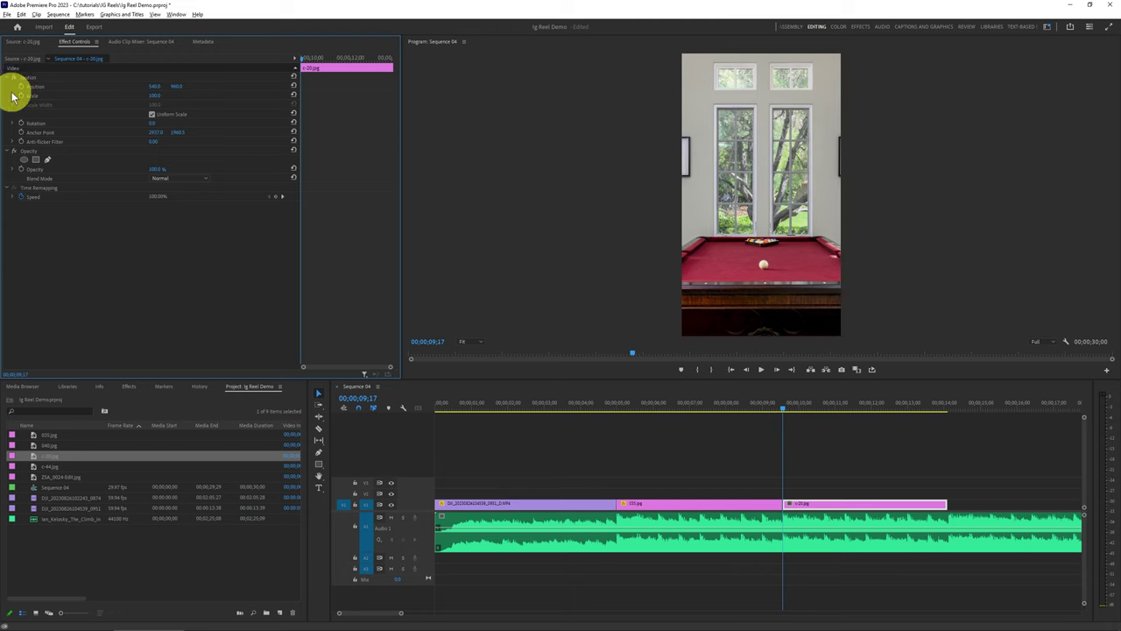
pyautogui.click(12, 94)
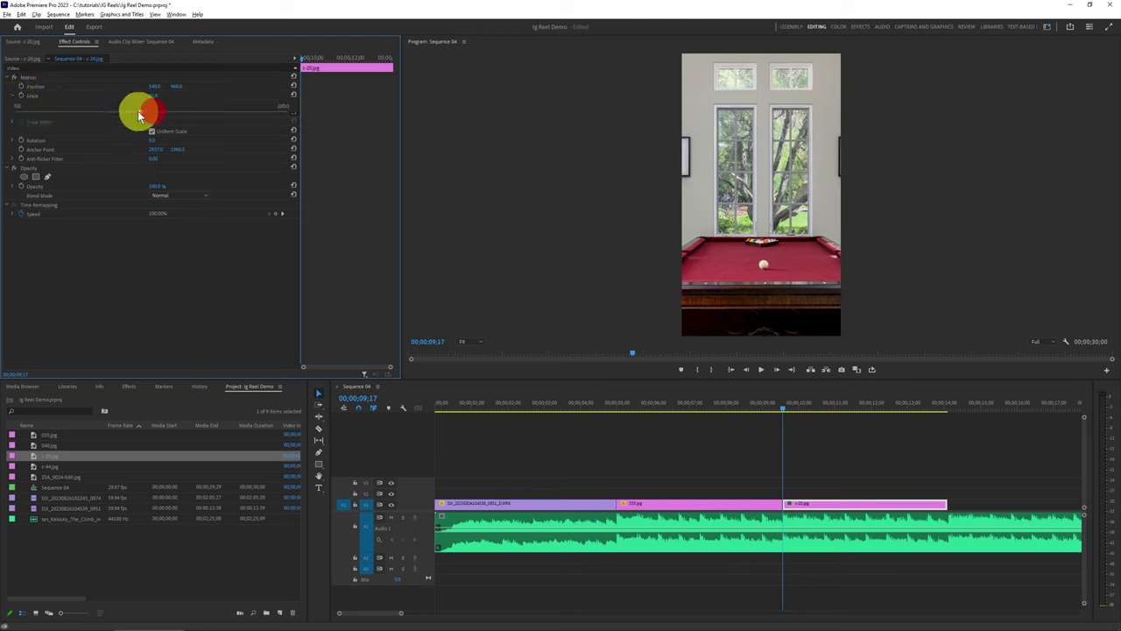
pyautogui.moveTo(139, 114); pyautogui.dragTo(83, 112)
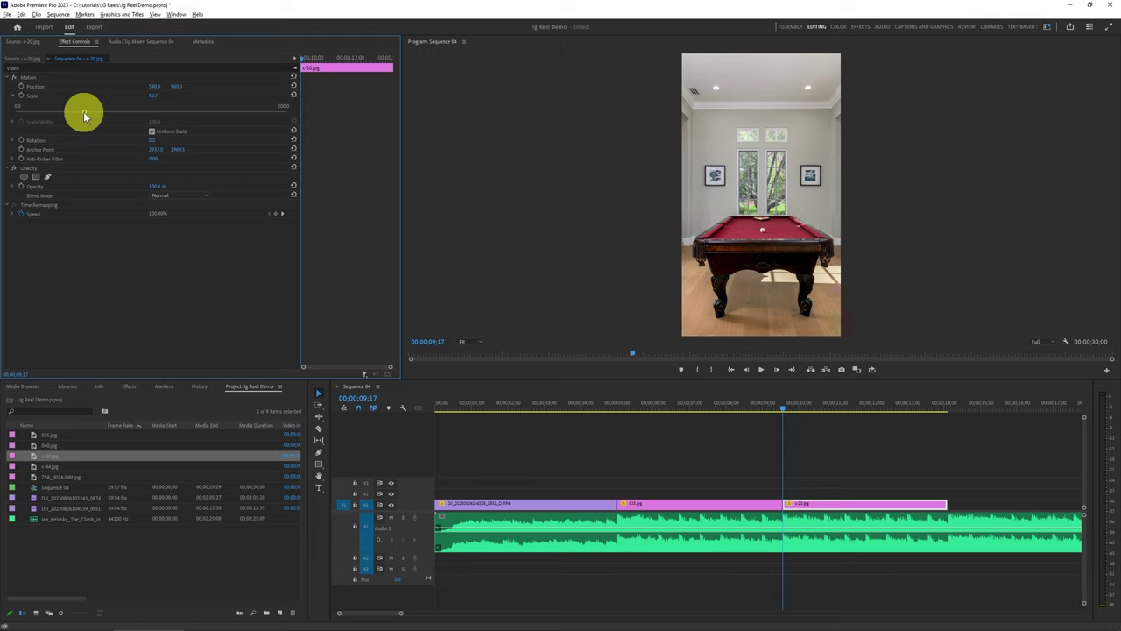
pyautogui.click(21, 96)
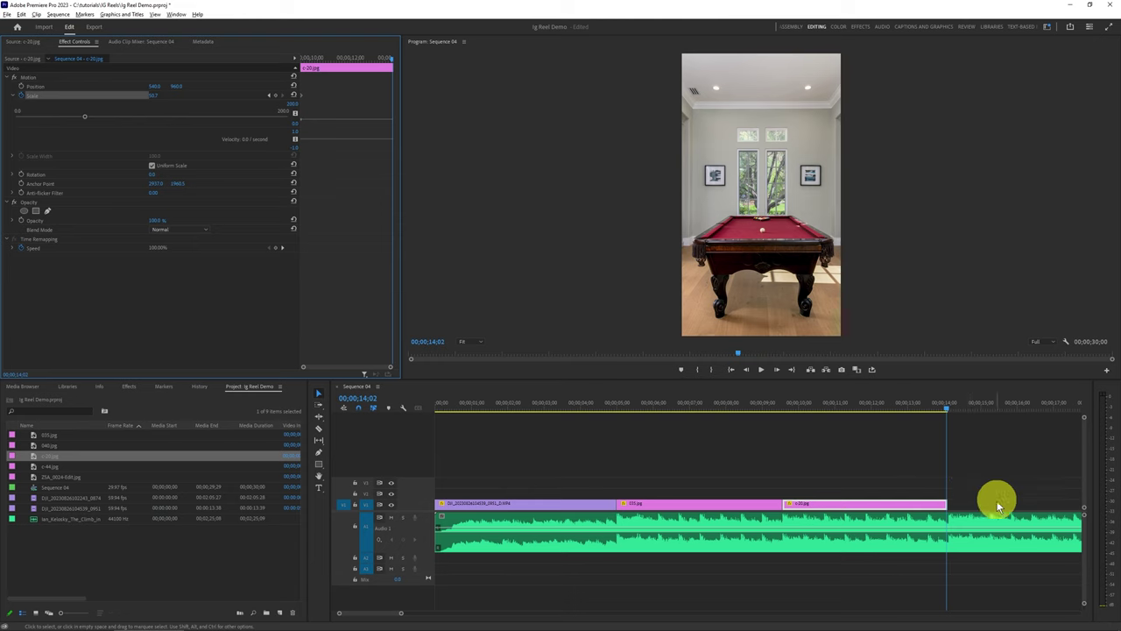
pyautogui.press('Down')
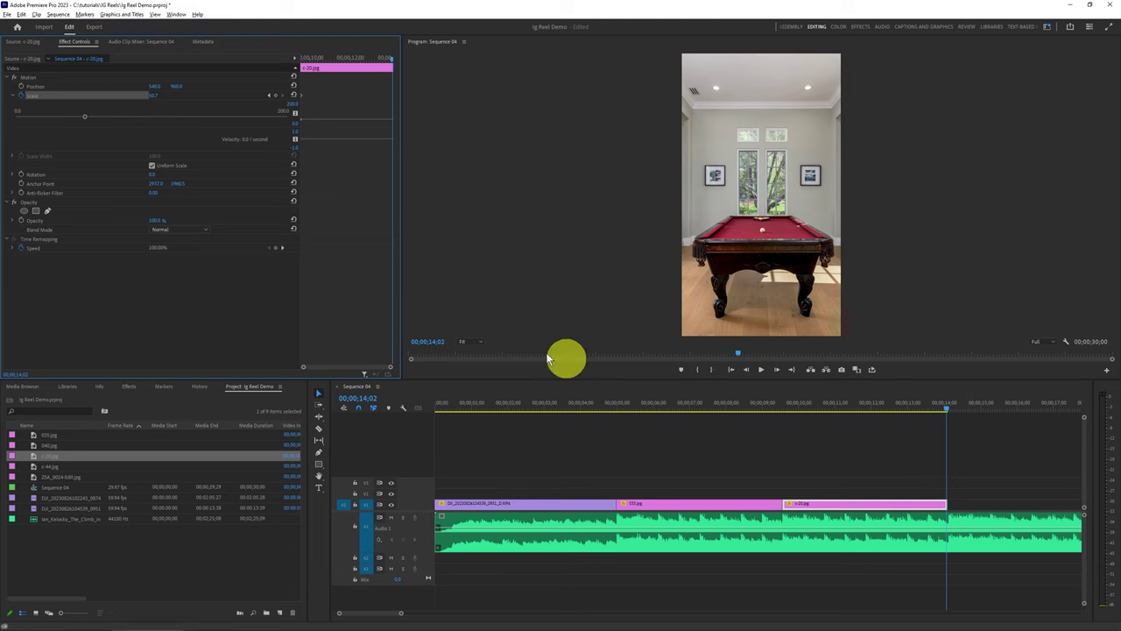
pyautogui.moveTo(85, 121); pyautogui.dragTo(97, 121)
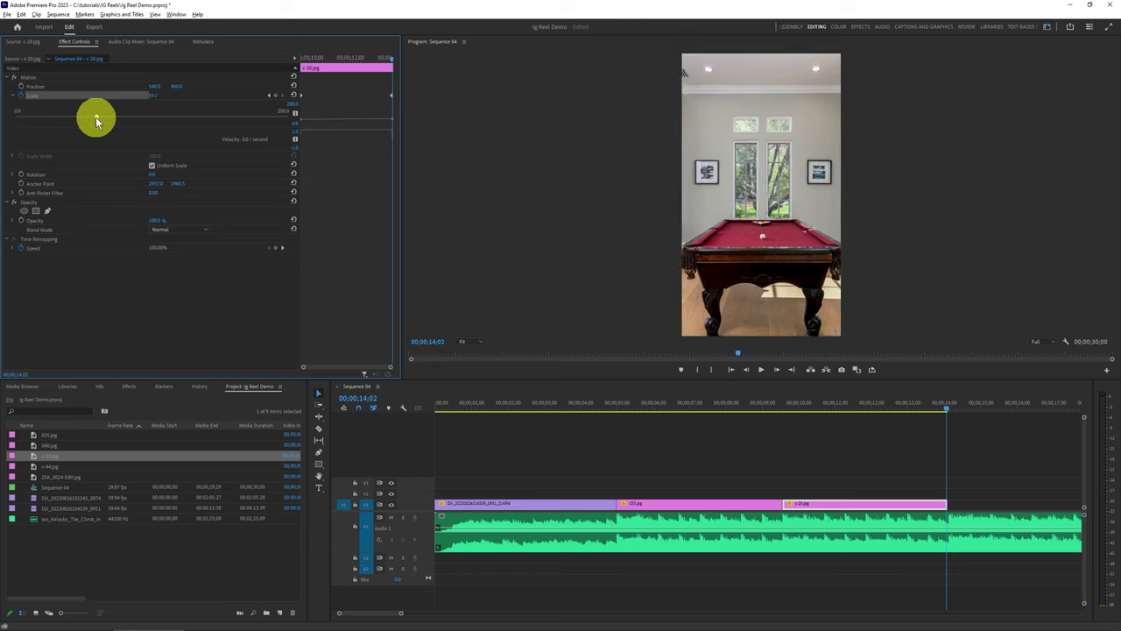
# Step: Play the sequence from 00;00;09;03 to review the cut and zoom on c-20.jpg, ending at that clip's first frame
pyautogui.click(767, 406)
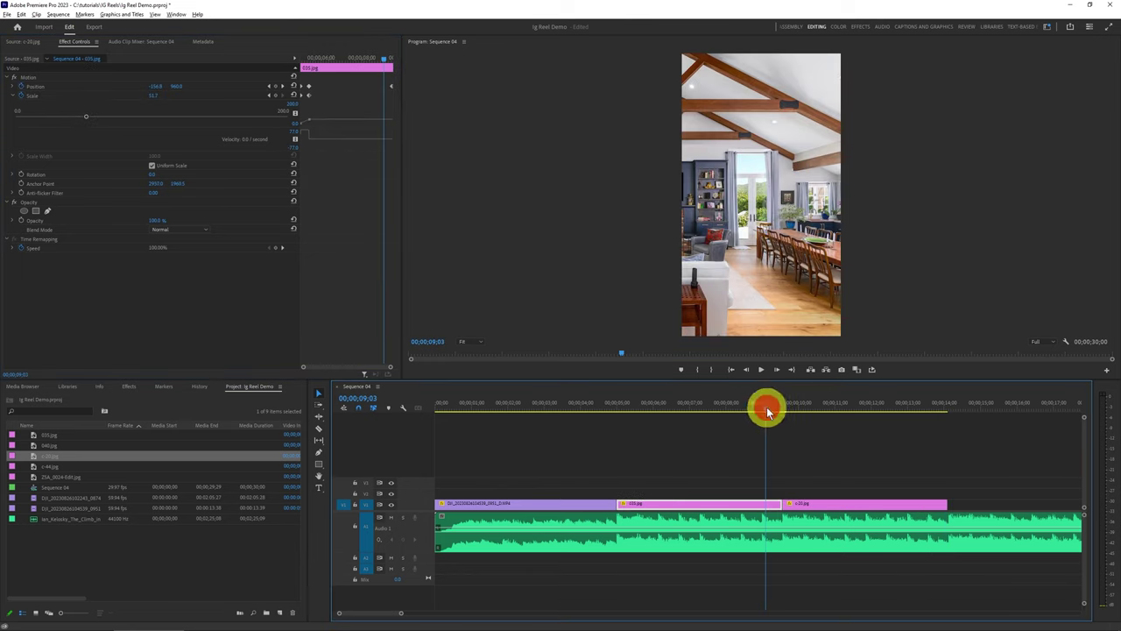
pyautogui.press('space')
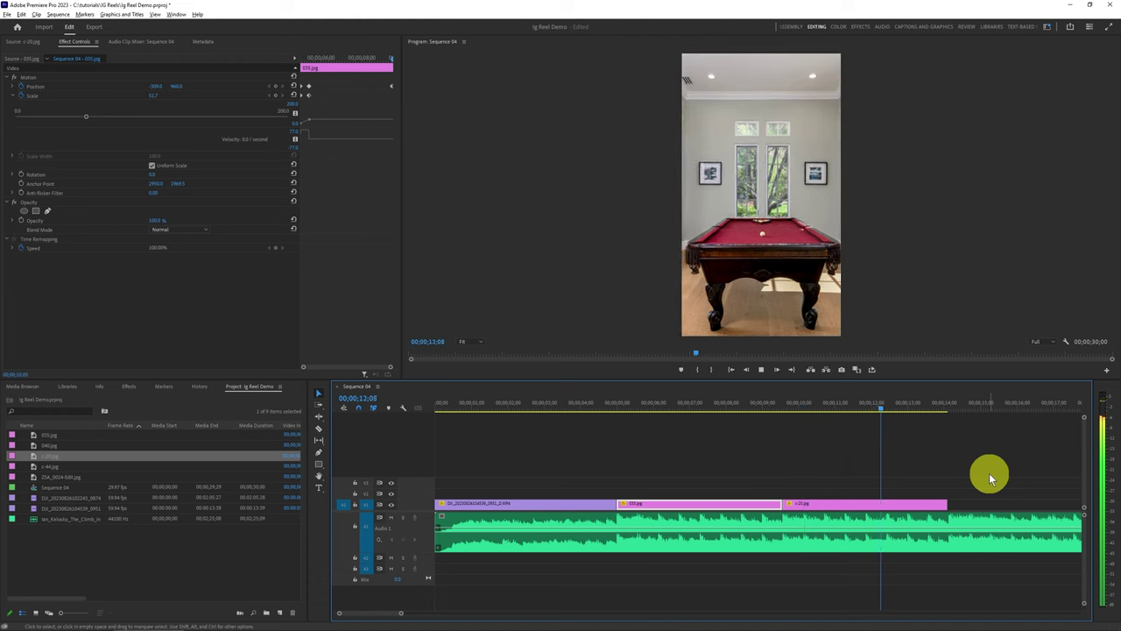
pyautogui.press('space')
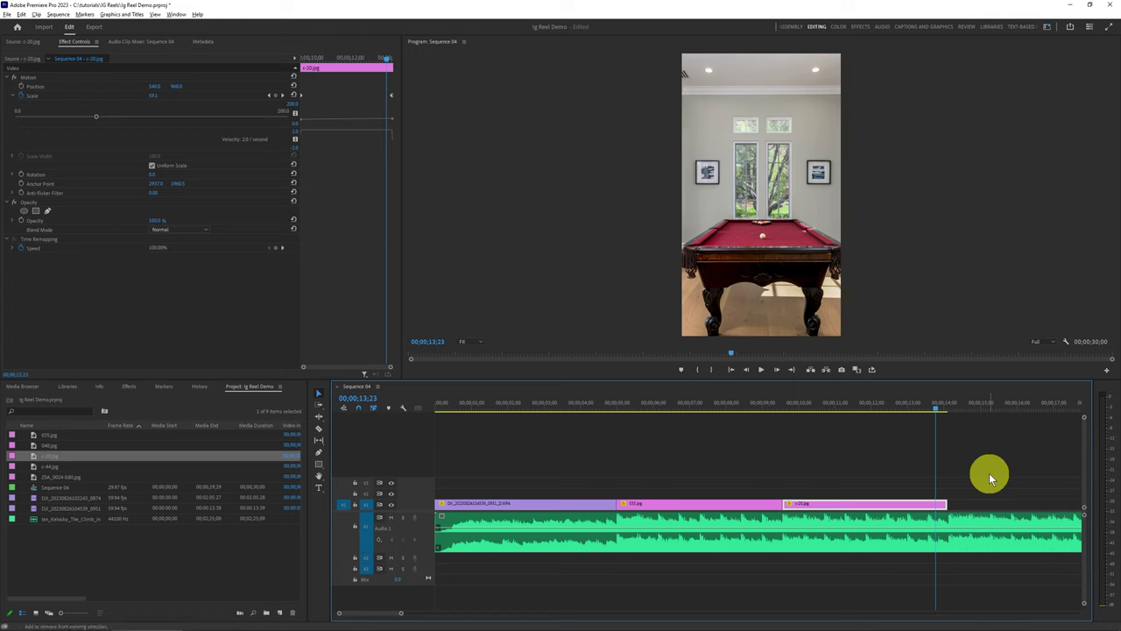
pyautogui.press('Up')
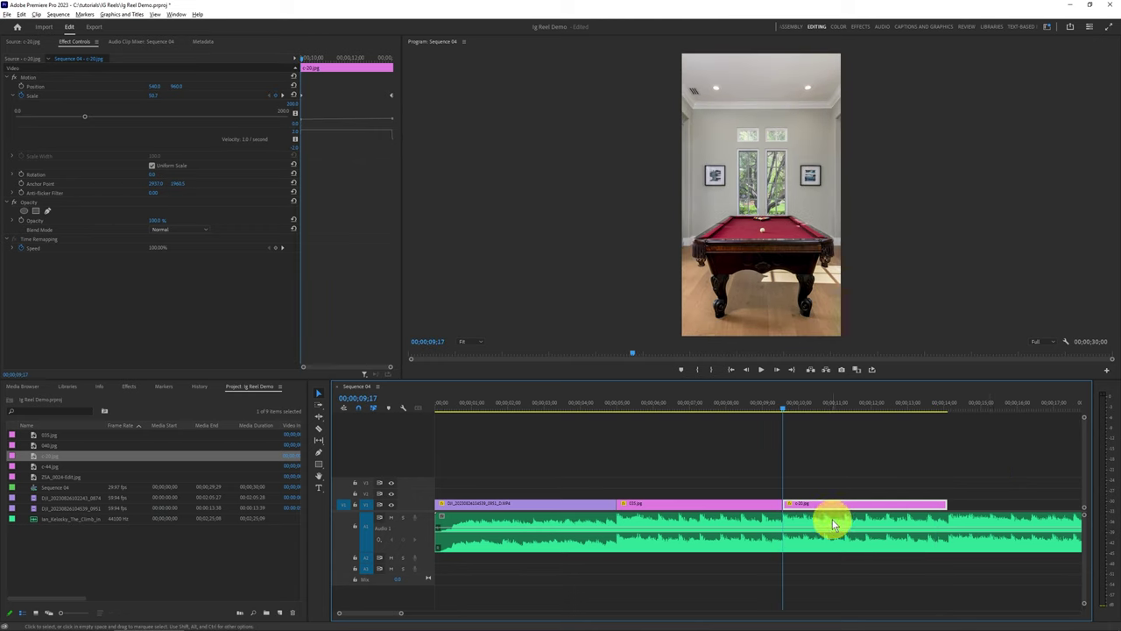
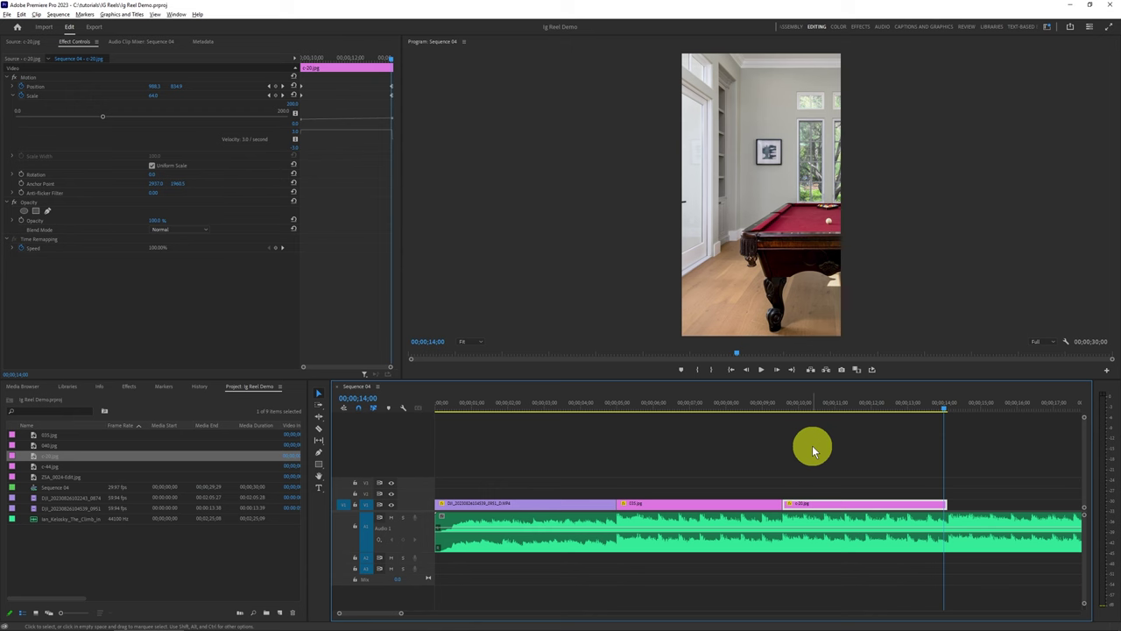
# Step: Preview the image c-44.jpg and place it on V1 directly after c-20.jpg
pyautogui.moveTo(400, 613); pyautogui.dragTo(445, 612)
pyautogui.doubleClick(17, 465)
pyautogui.moveTo(189, 341); pyautogui.dragTo(741, 501)
pyautogui.press('Down')
# Step: Animate c-44.jpg with scale and position keyframes, enlarging it to about 53 and panning horizontally to -216 at 00;00;18;23
pyautogui.click(74, 41)
pyautogui.click(20, 96)
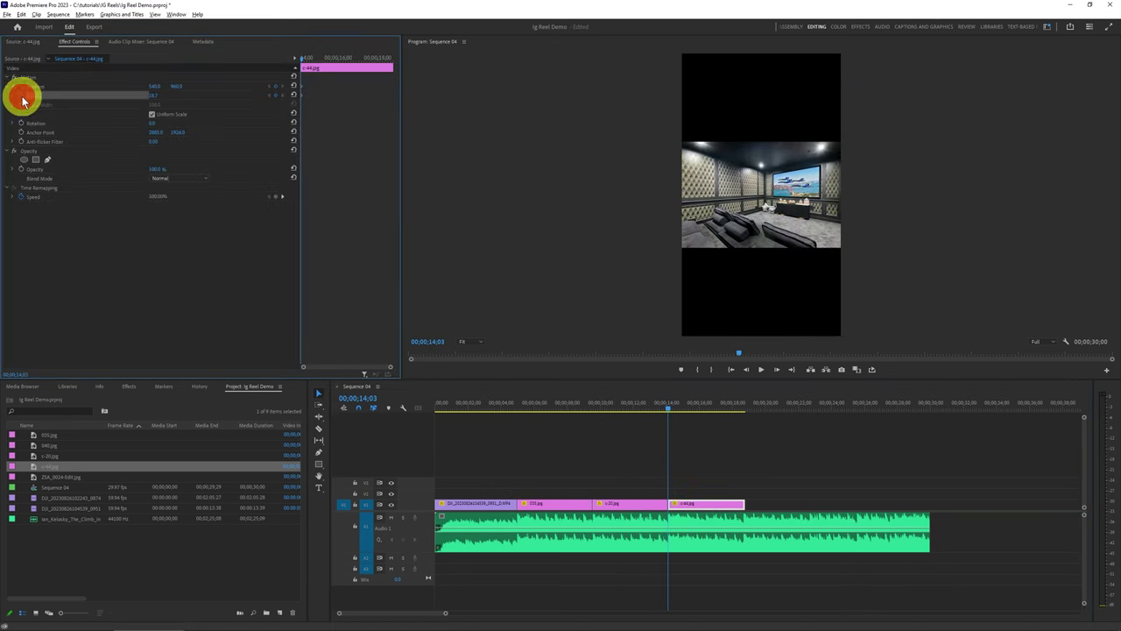
pyautogui.click(363, 449)
pyautogui.click(273, 95)
pyautogui.click(41, 113)
pyautogui.click(155, 89)
pyautogui.press('Down')
pyautogui.moveTo(155, 89); pyautogui.dragTo(126, 99)
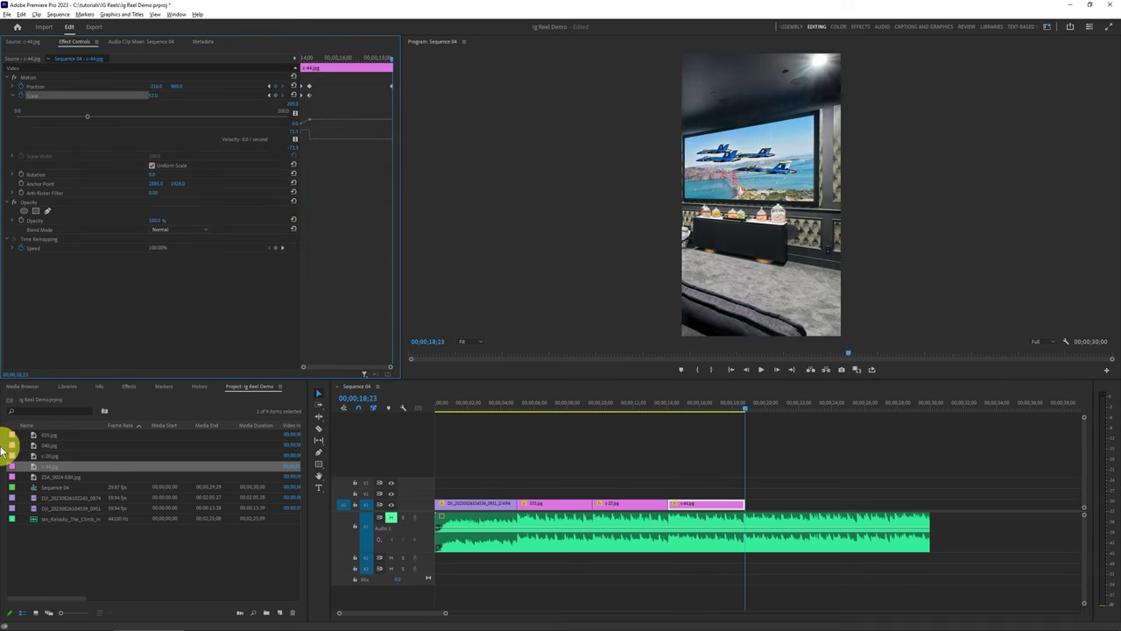
# Step: Place 040.jpg on V1 directly after c-44.jpg and scale it to fit the frame size
pyautogui.doubleClick(17, 445)
pyautogui.moveTo(183, 347); pyautogui.dragTo(797, 508)
pyautogui.rightClick(797, 508)
pyautogui.click(841, 410)
# Step: Animate 040.jpg with scale and position keyframes, enlarging it to fill the vertical frame and panning across the kitchen
pyautogui.hotkey('shift', '5')
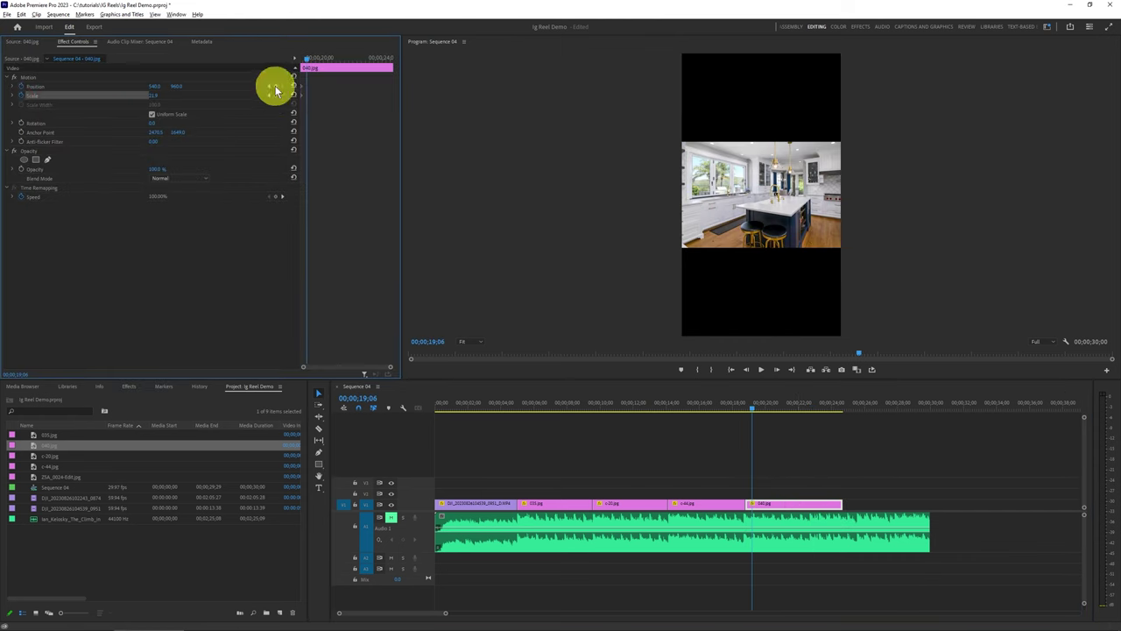
pyautogui.click(12, 96)
pyautogui.moveTo(63, 122); pyautogui.dragTo(99, 117)
pyautogui.moveTo(154, 86); pyautogui.dragTo(30, 70)
pyautogui.doubleClick(11, 497)
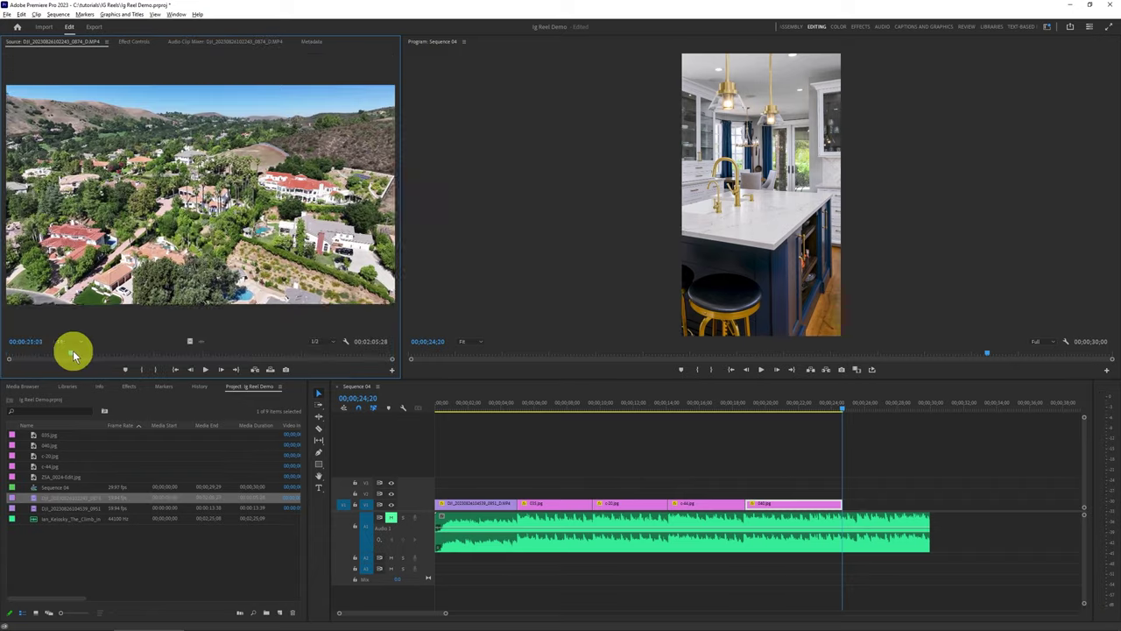
pyautogui.moveTo(75, 350)
pyautogui.mouseDown()
pyautogui.moveTo(28, 359)
pyautogui.moveTo(72, 352)
pyautogui.mouseUp()
pyautogui.press('i')
pyautogui.press('o')
pyautogui.moveTo(189, 341); pyautogui.dragTo(843, 504)
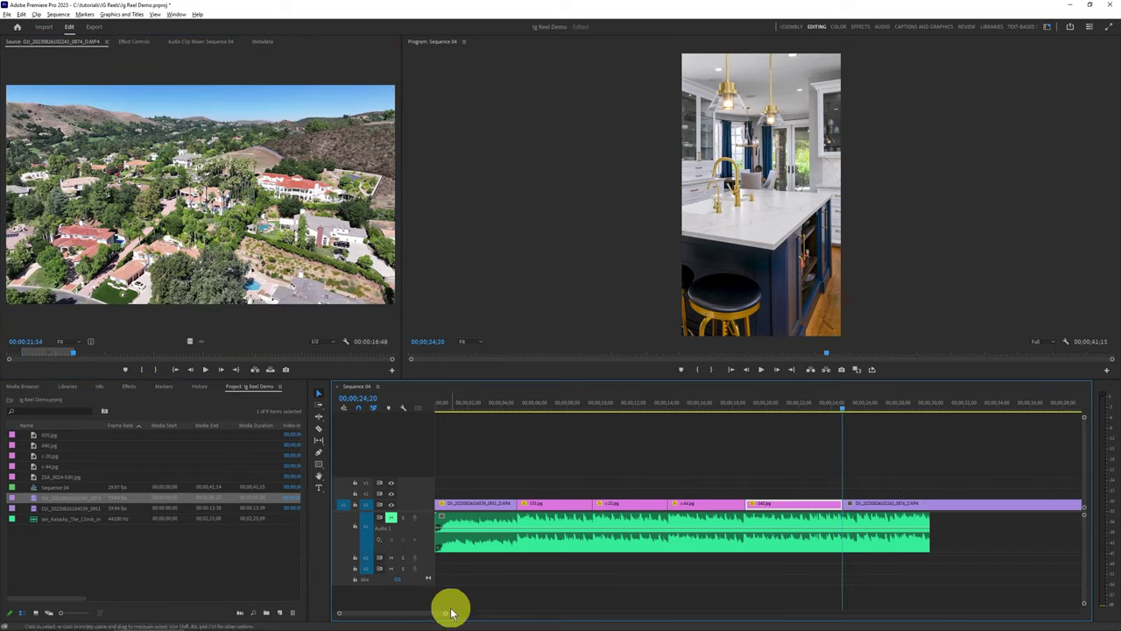
pyautogui.moveTo(446, 611); pyautogui.dragTo(473, 611)
pyautogui.moveTo(910, 502); pyautogui.dragTo(781, 502)
# Step: Unmute the music and play the whole sequence from the start to review the reel
pyautogui.press('space')
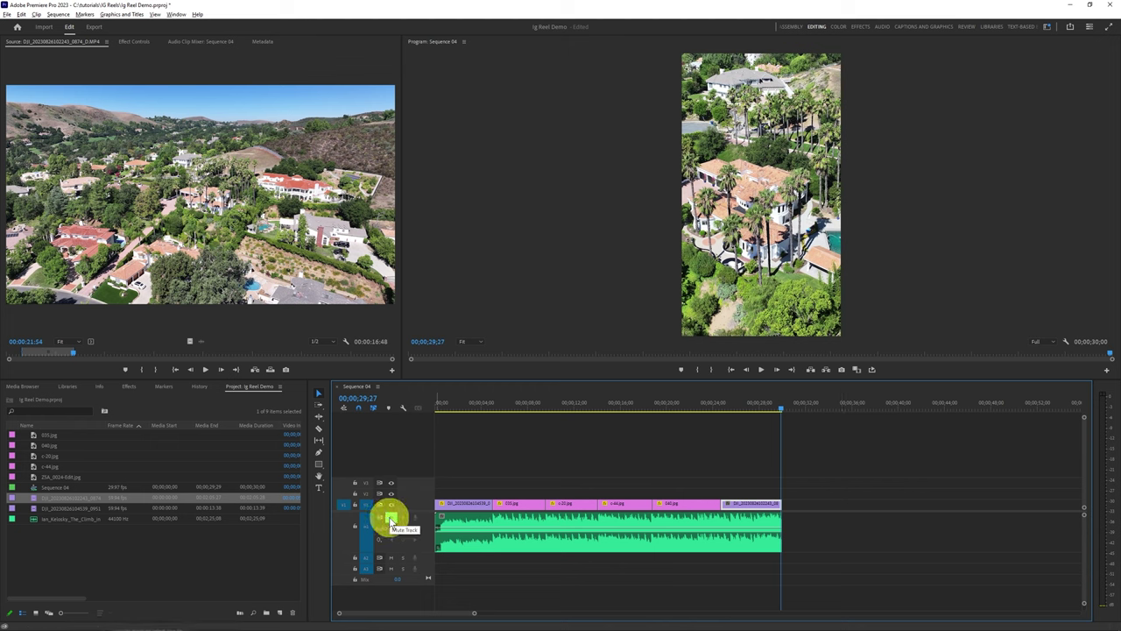
pyautogui.click(729, 369)
pyautogui.click(689, 440)
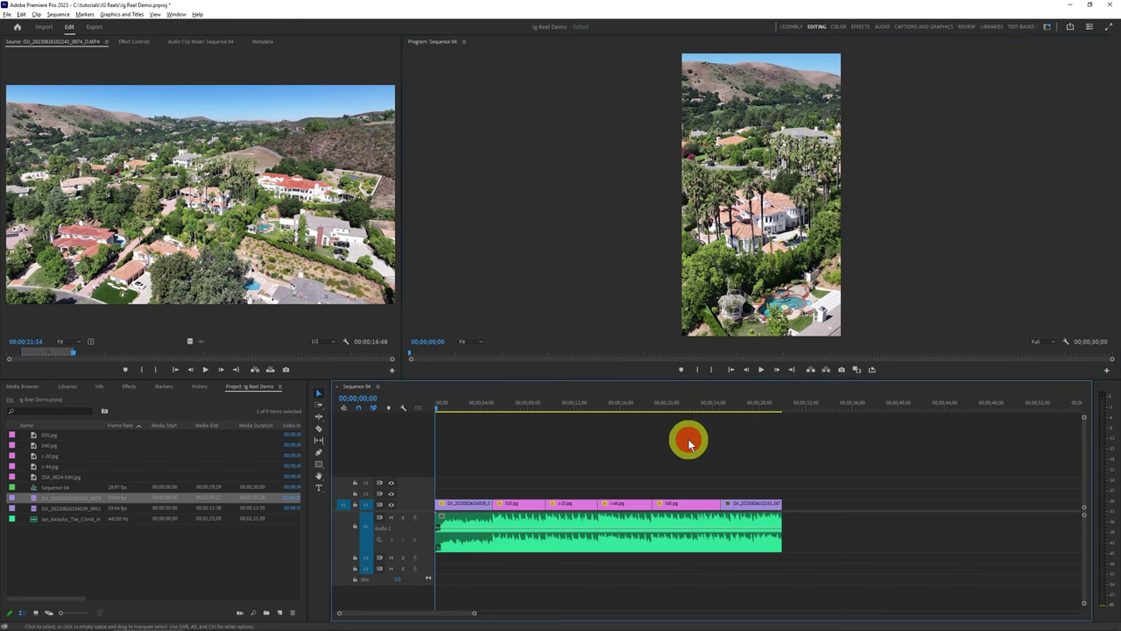
pyautogui.click(761, 370)
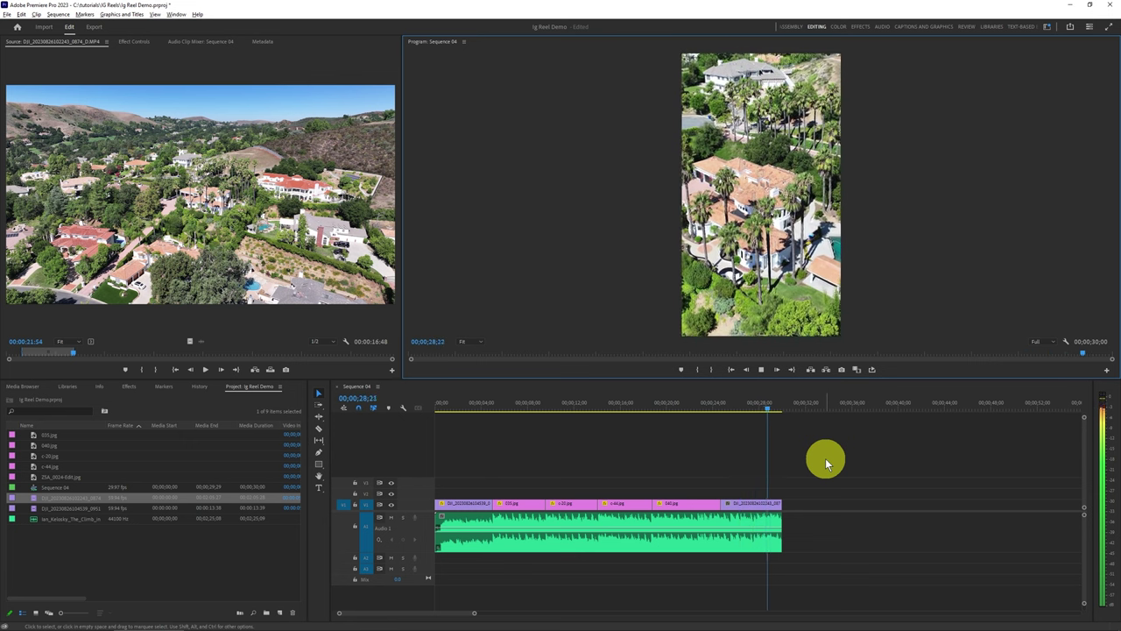
pyautogui.press('space')
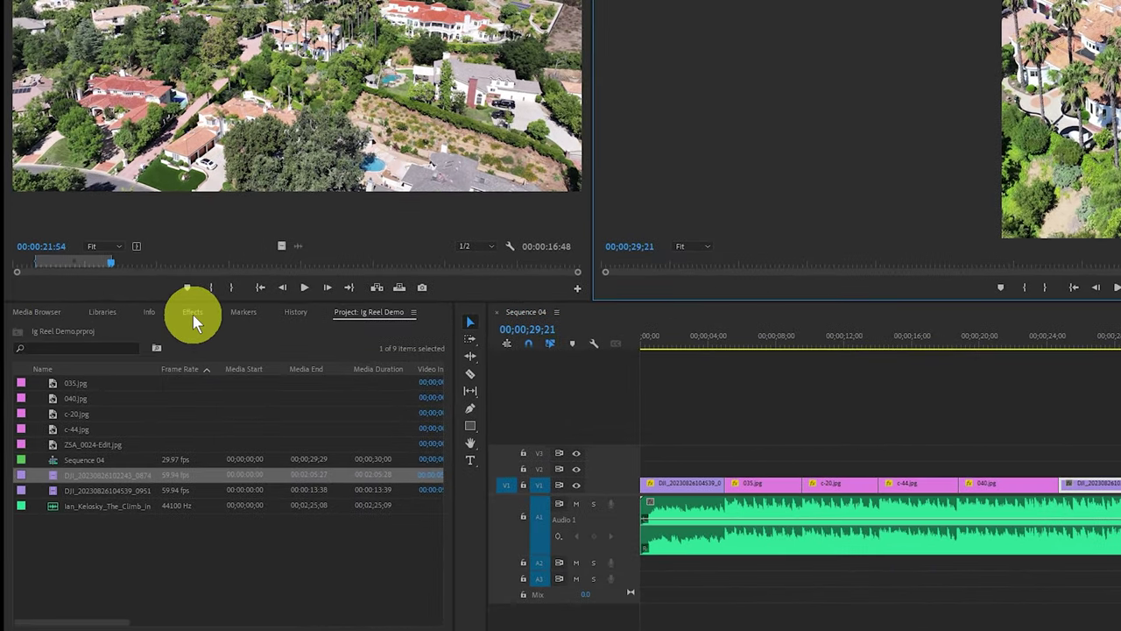
# Step: Show the effects list, view it in the Effects workspace as well, and return to the Editing workspace
pyautogui.click(192, 314)
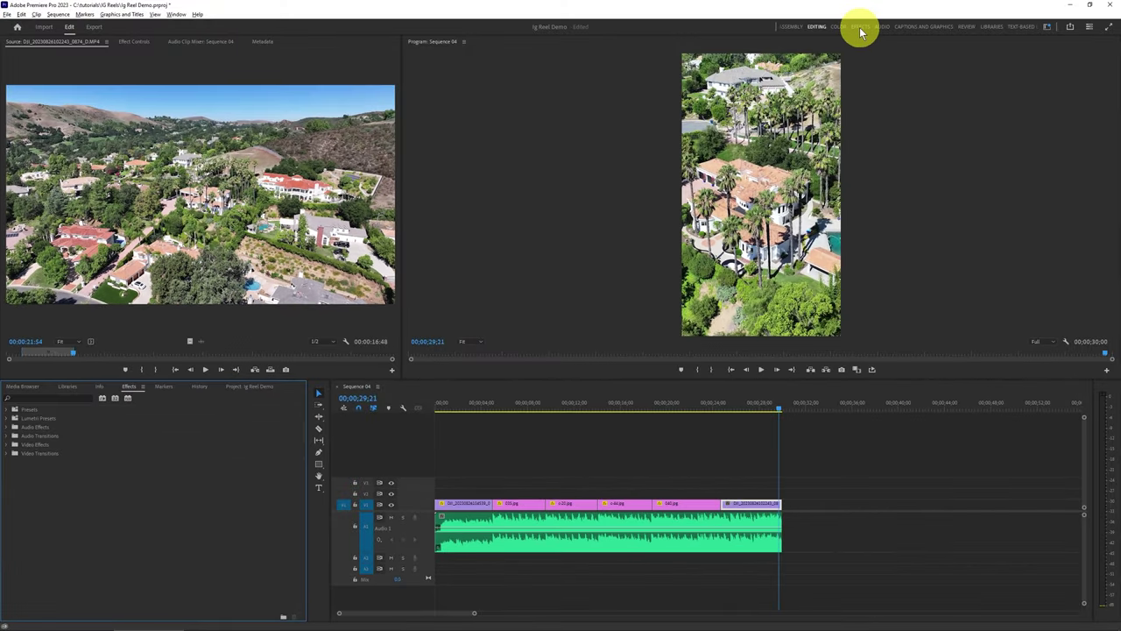
pyautogui.click(860, 29)
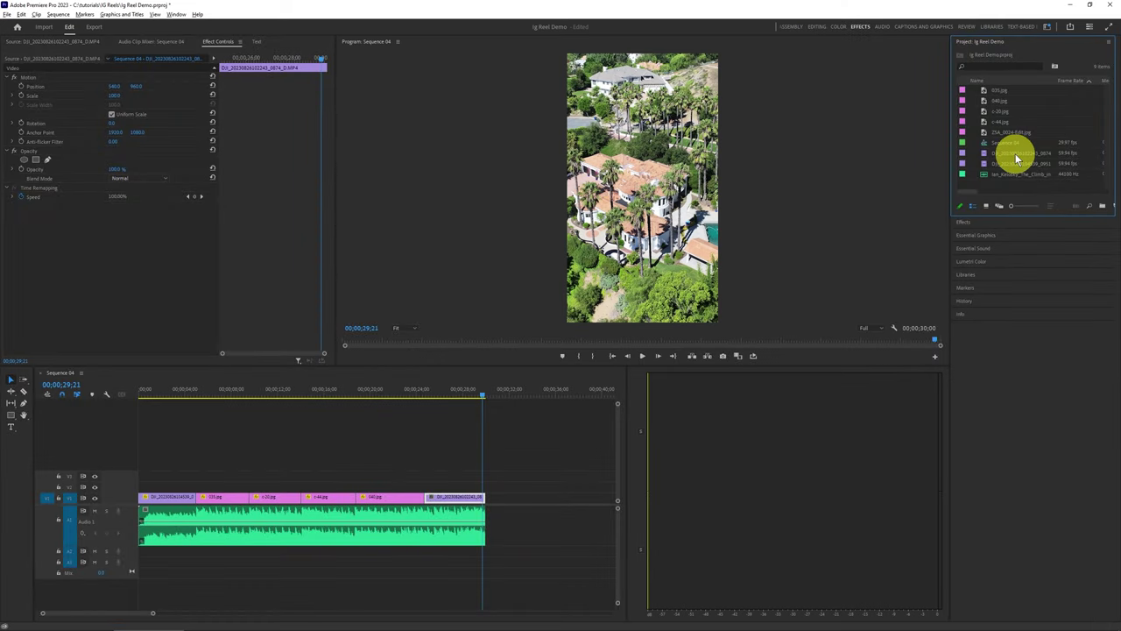
pyautogui.click(968, 224)
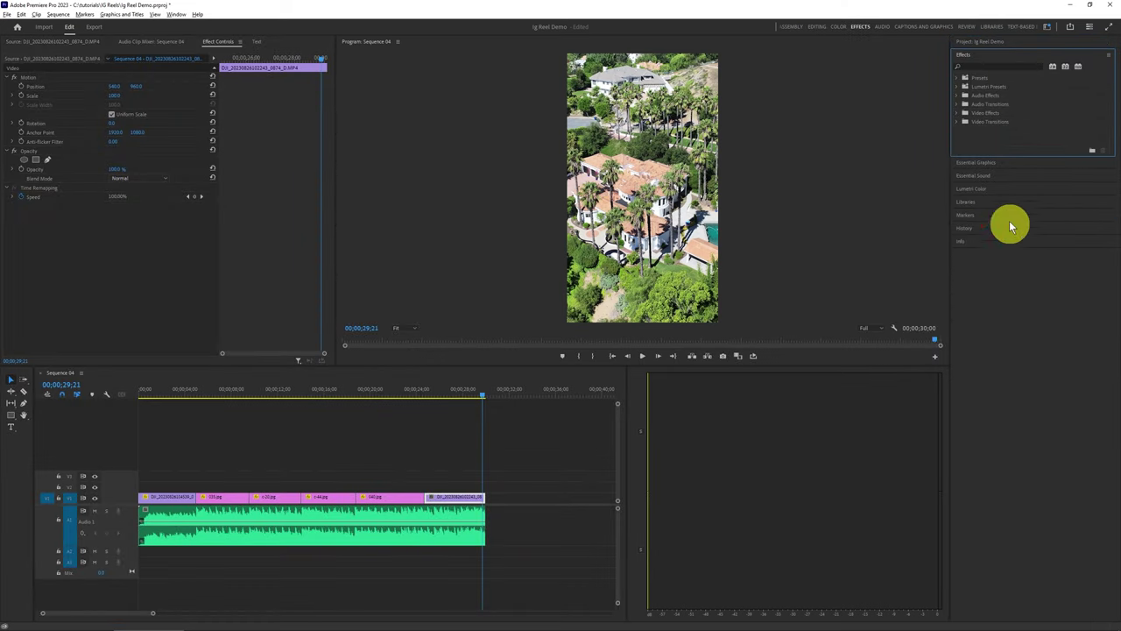
pyautogui.click(816, 28)
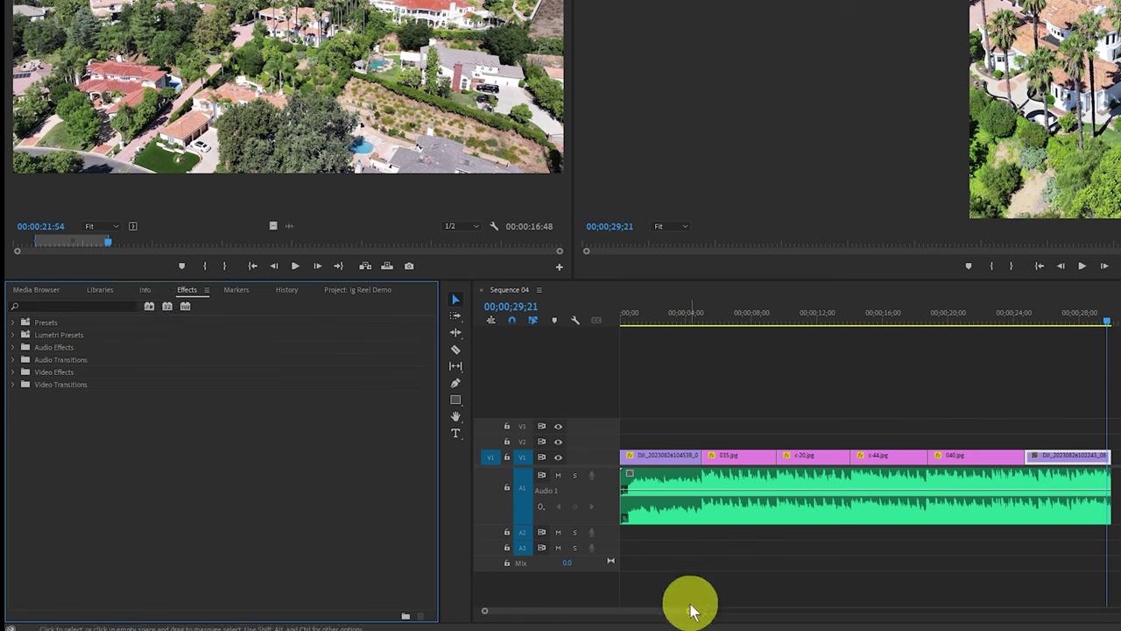
# Step: Add an Exponential Fade audio transition at the end of the music with a duration of 00;00;01;00
pyautogui.moveTo(685, 610); pyautogui.dragTo(649, 613)
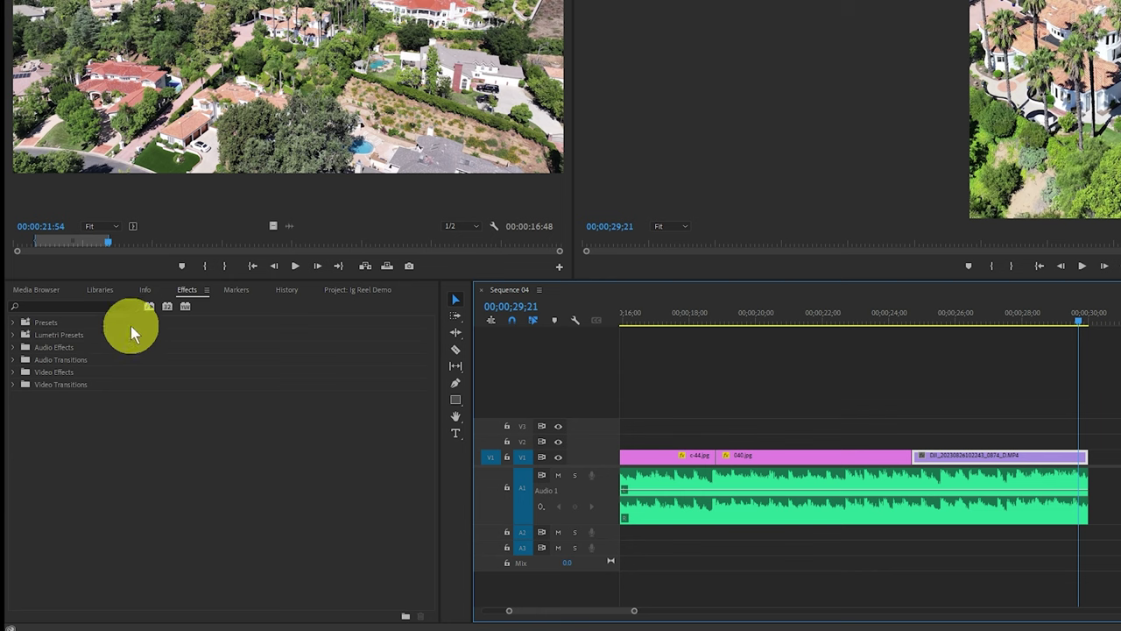
pyautogui.click(14, 360)
pyautogui.click(21, 371)
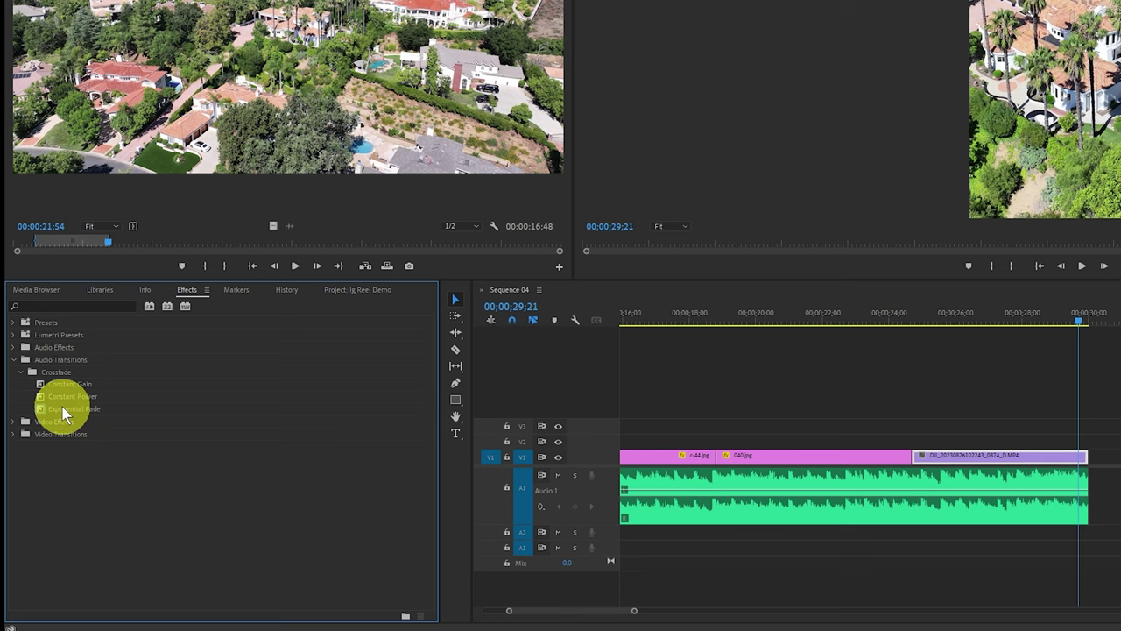
pyautogui.moveTo(63, 408)
pyautogui.mouseDown()
pyautogui.moveTo(288, 405)
pyautogui.moveTo(963, 446)
pyautogui.moveTo(1084, 489)
pyautogui.mouseUp()
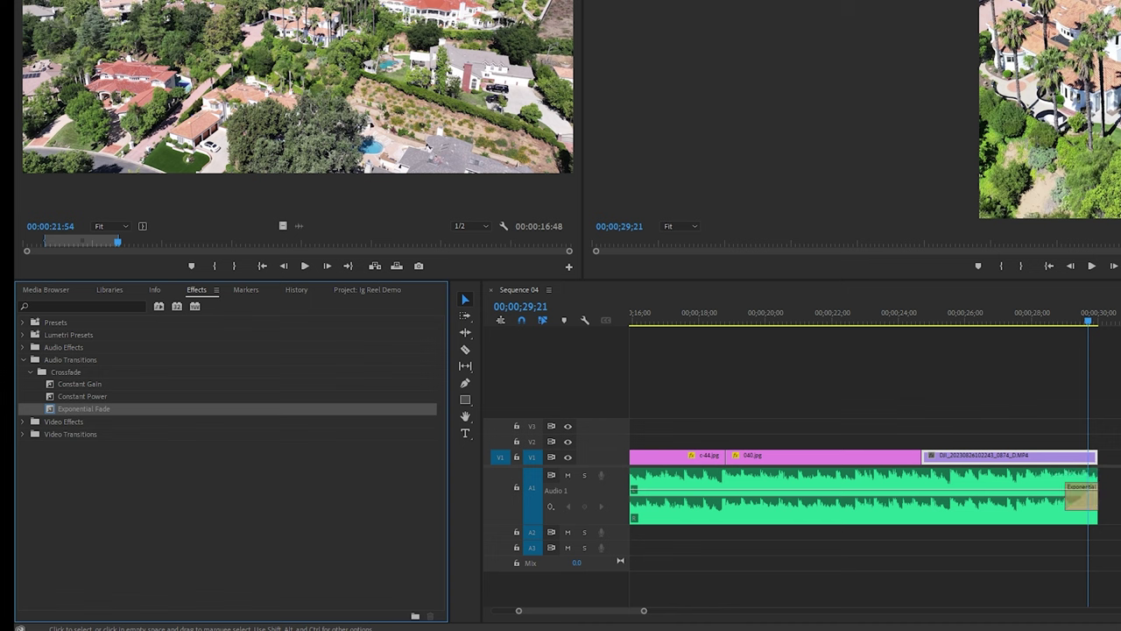
pyautogui.doubleClick(1078, 497)
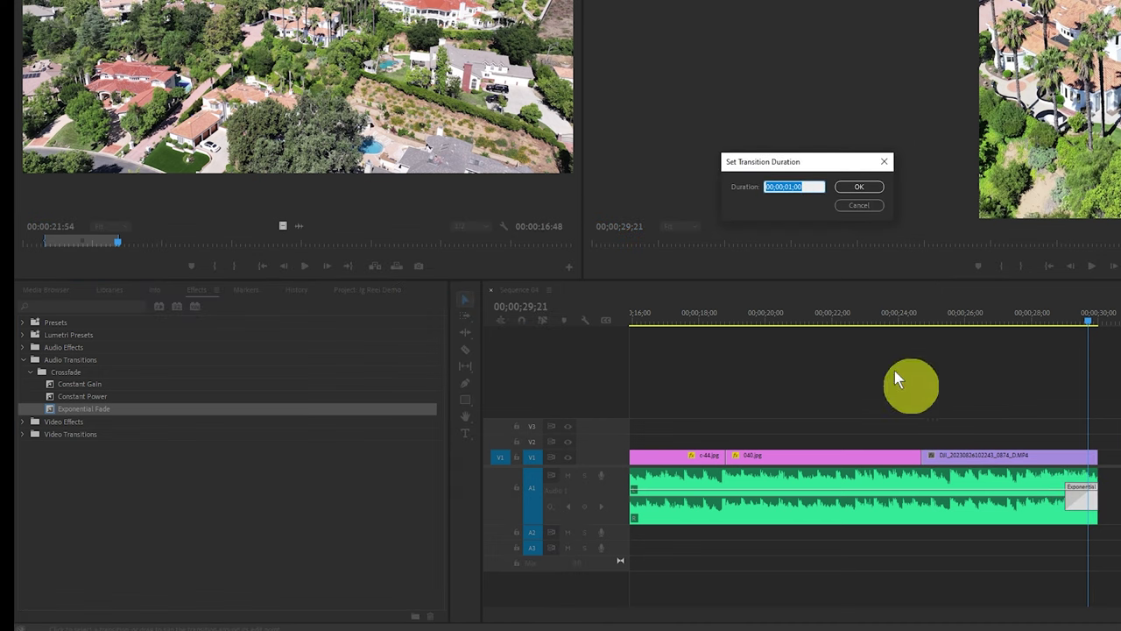
pyautogui.click(855, 186)
# Step: Play the ending from 00;00;28;14 to check the music's fade-out, and save the project
pyautogui.click(1046, 319)
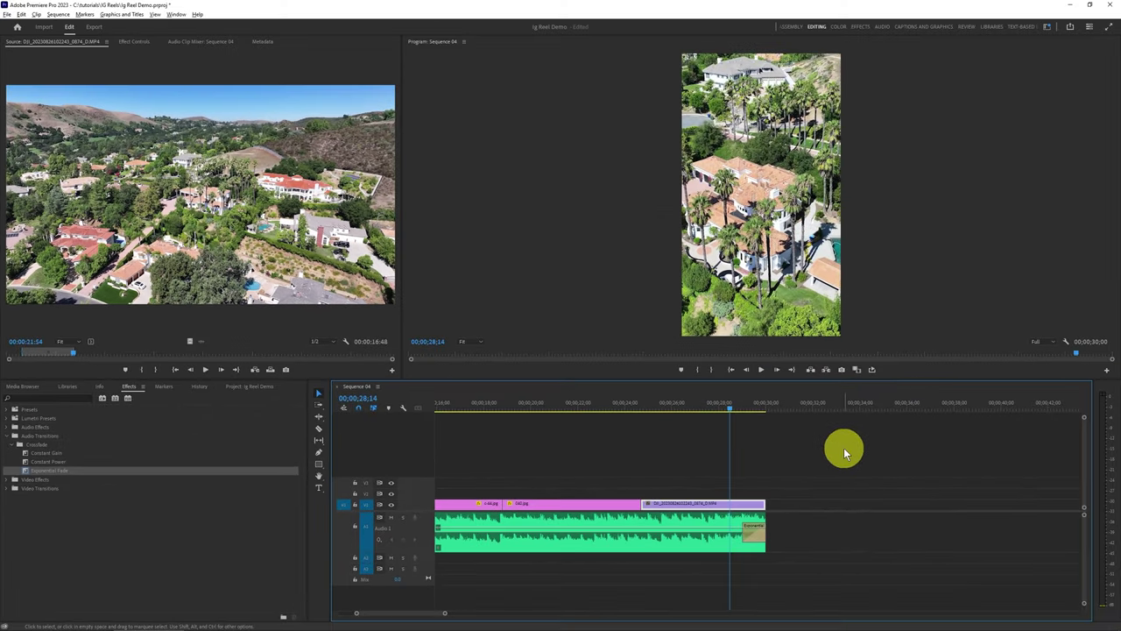
pyautogui.press('space')
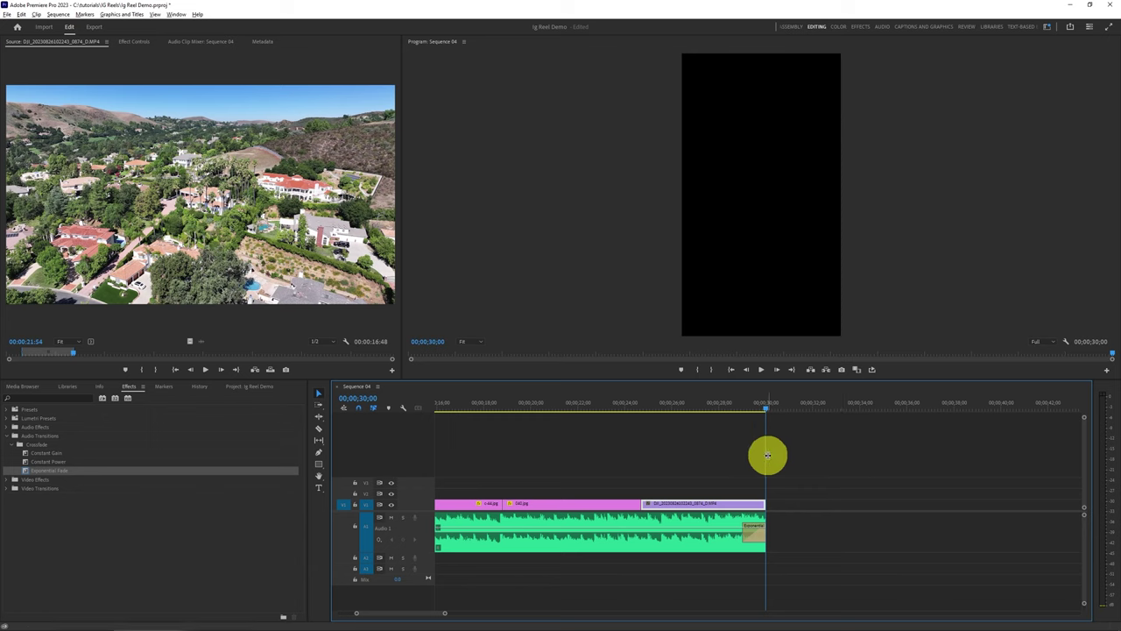
pyautogui.hotkey('ctrl', 's')
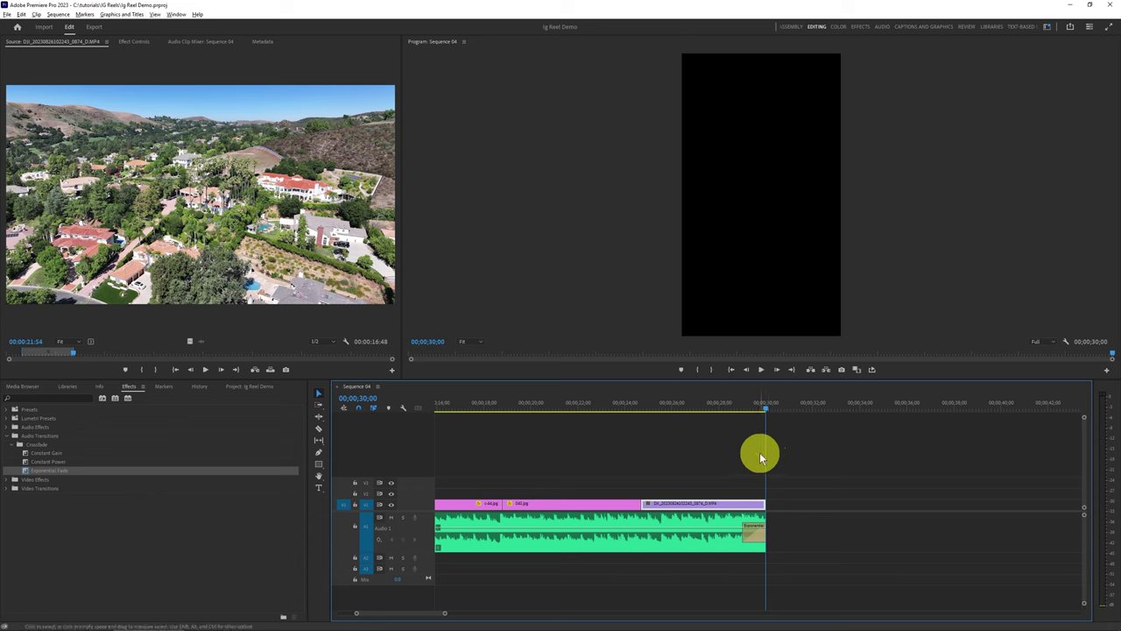
pyautogui.click(729, 453)
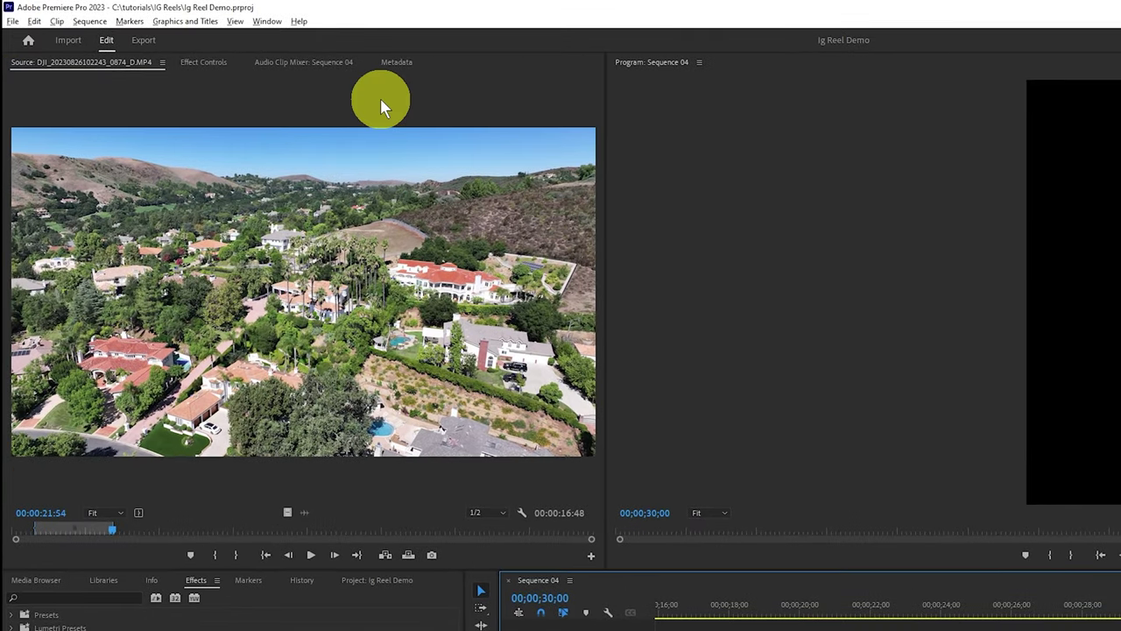
# Step: Open the media export settings for the sequence and set the output location to C:\tutorials\IG Reels
pyautogui.click(14, 21)
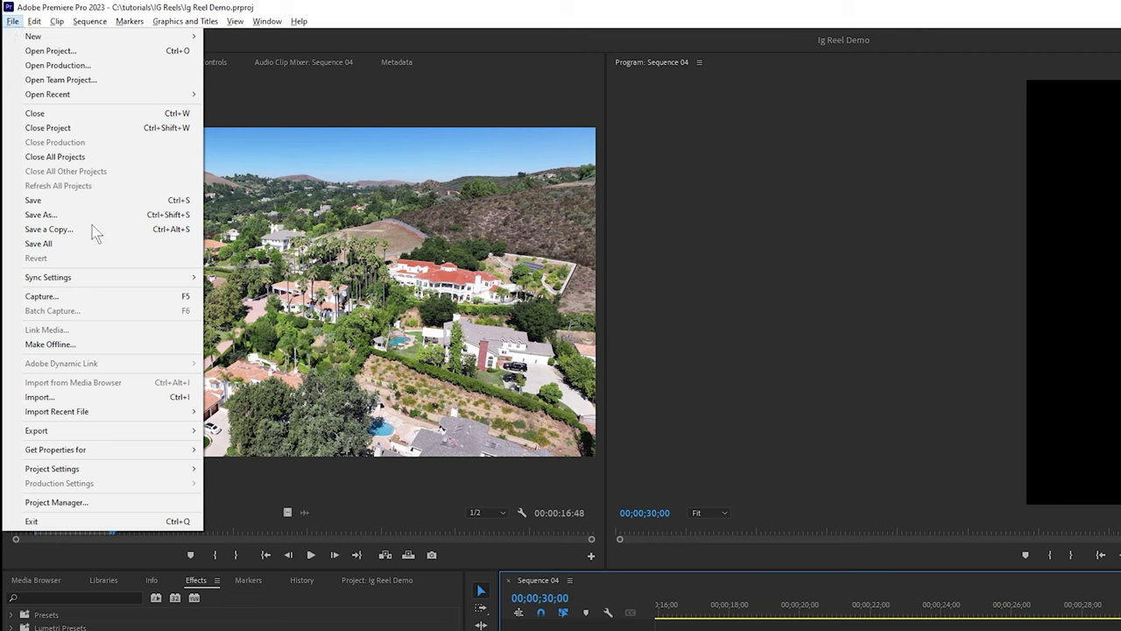
pyautogui.moveTo(149, 435)
pyautogui.click(235, 431)
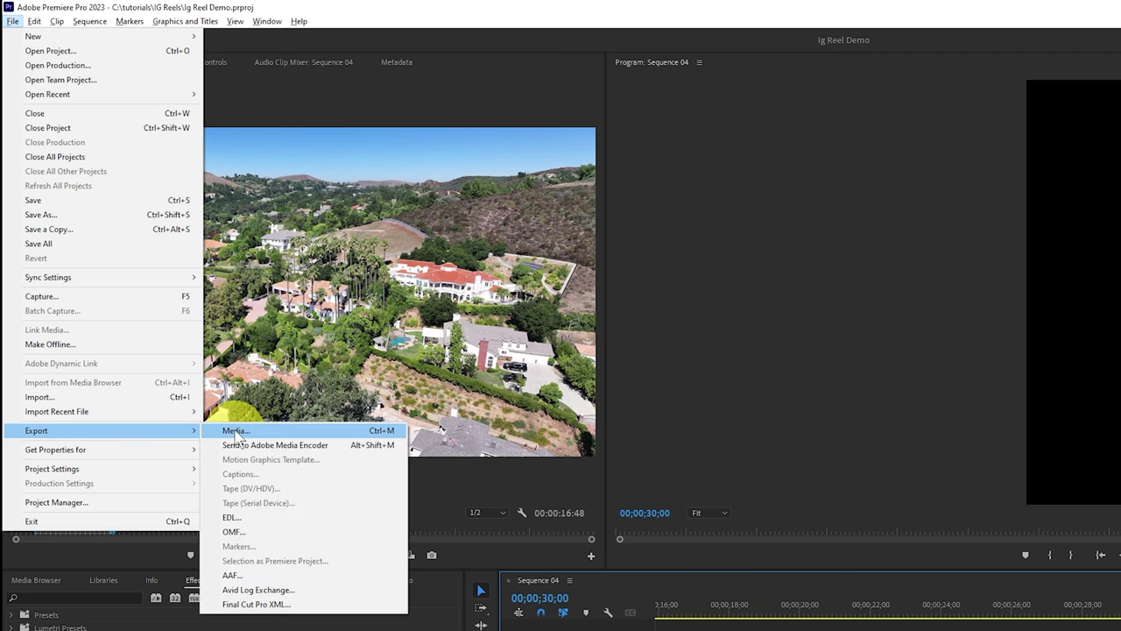
pyautogui.click(235, 431)
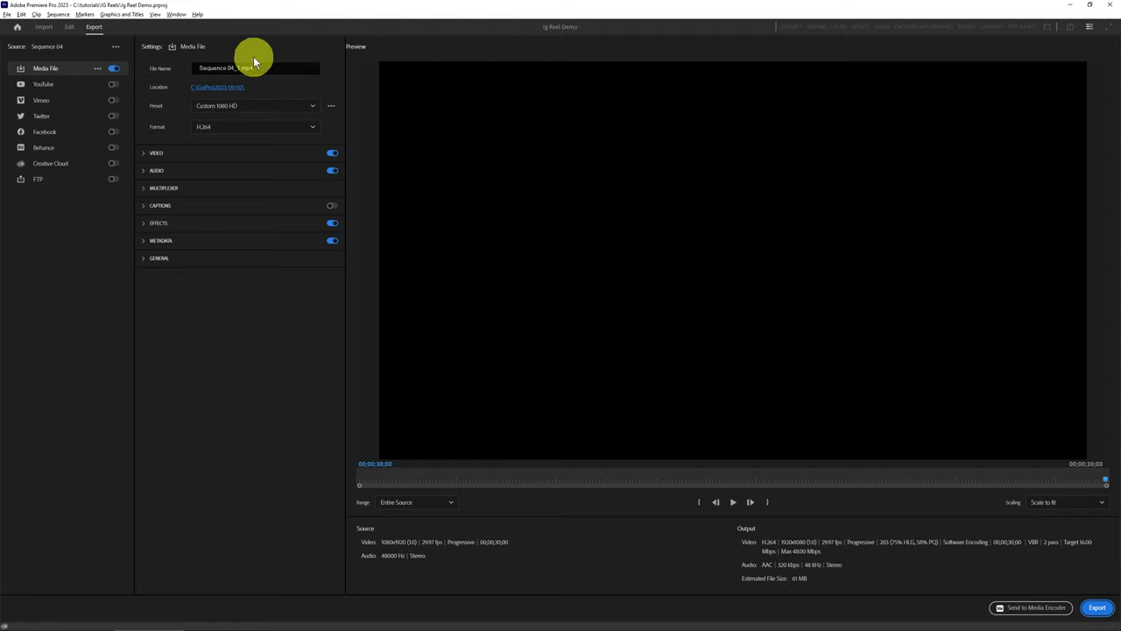
pyautogui.click(214, 91)
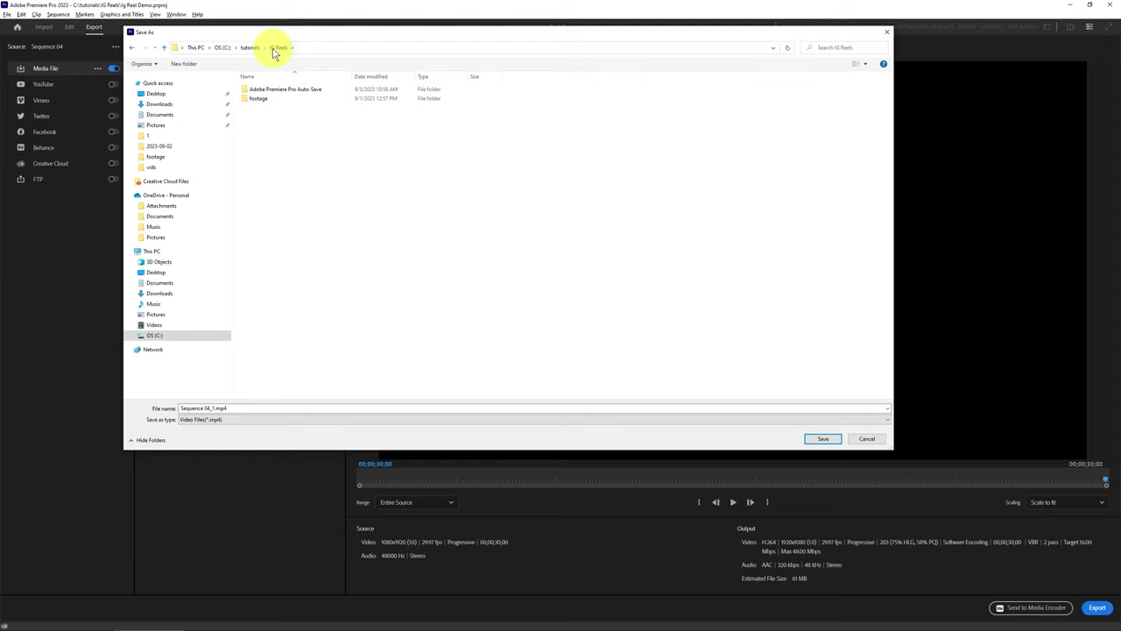
pyautogui.click(824, 441)
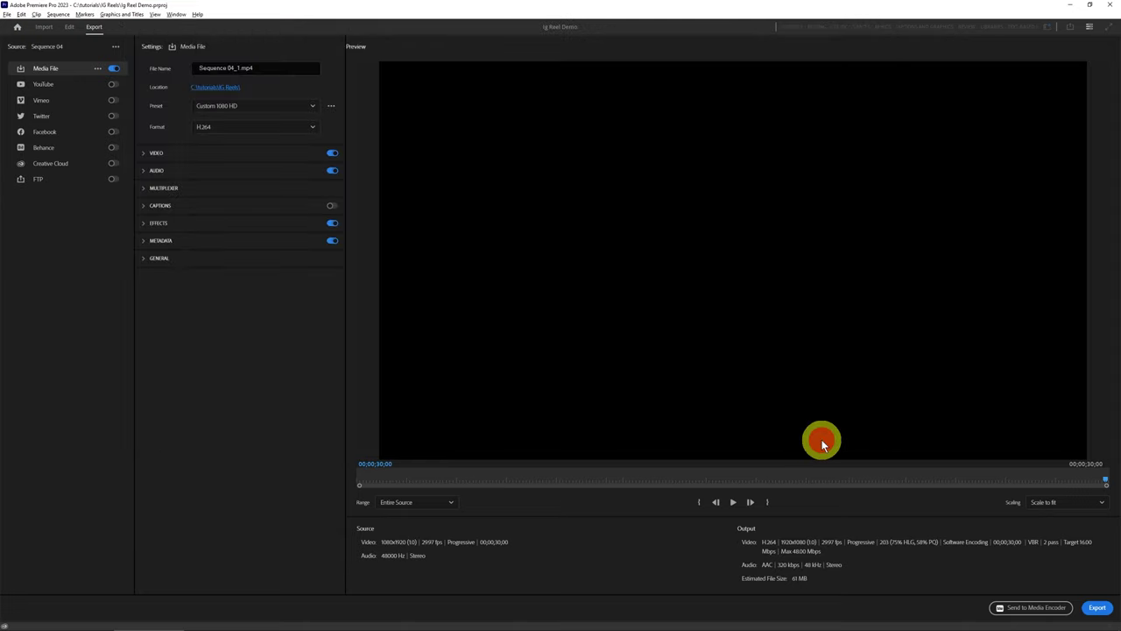
# Step: Open the export's file name for editing
pyautogui.click(276, 67)
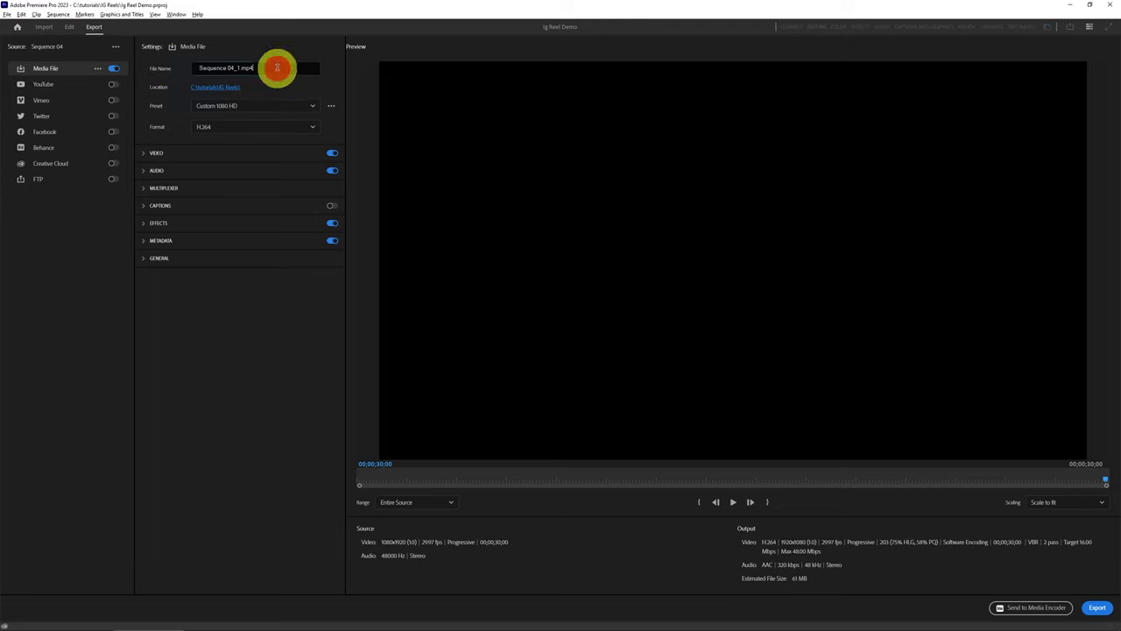